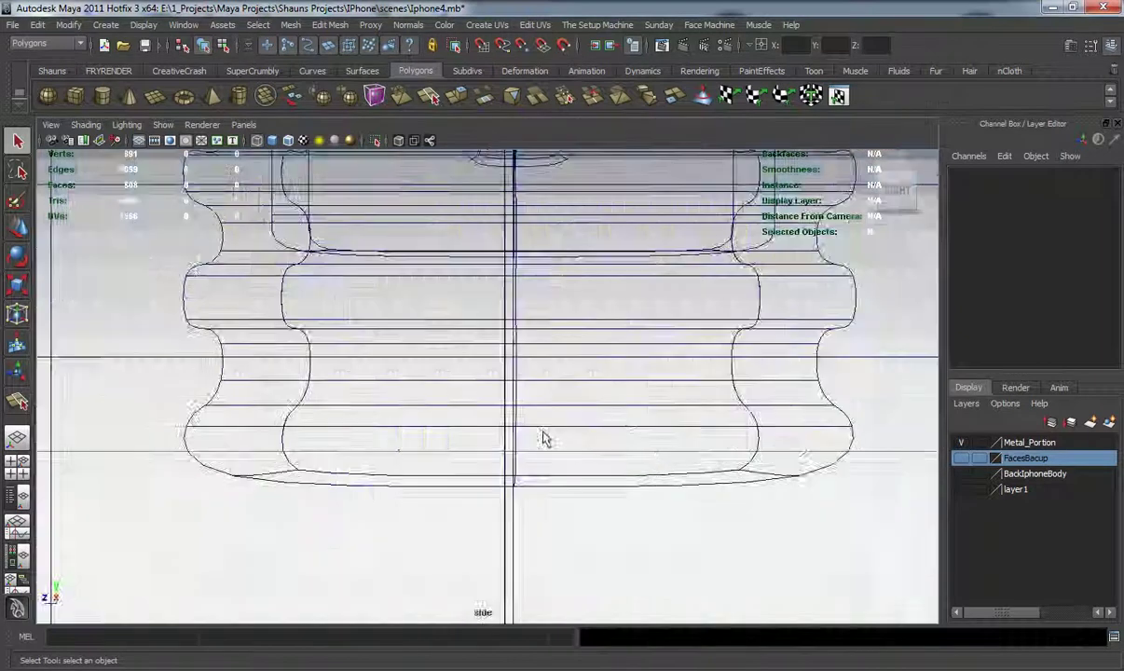
Select the four middle faces on the metal band between the volume-button arc and the hole in the side reference
alt+middle_drag(536, 439, 565, 224)
alt+middle_drag(552, 391, 541, 234)
scroll(550, 322, up, 5)
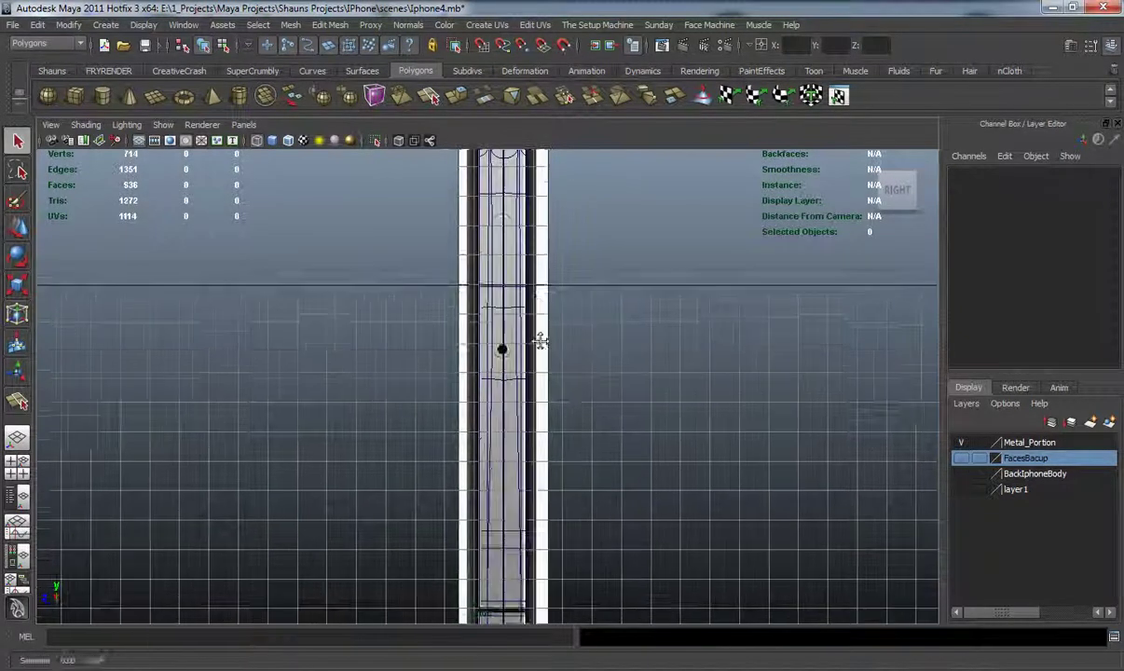
key(w)
click(512, 335)
alt+middle_drag(484, 340, 478, 377)
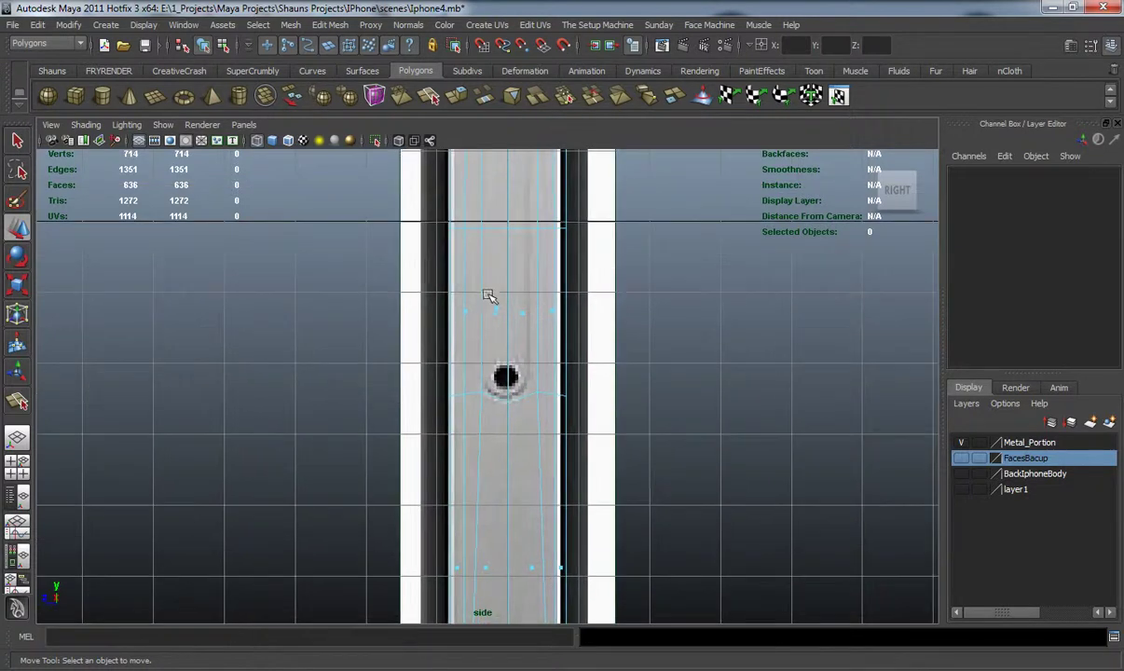
drag(484, 298, 529, 328)
alt+middle_drag(544, 298, 542, 523)
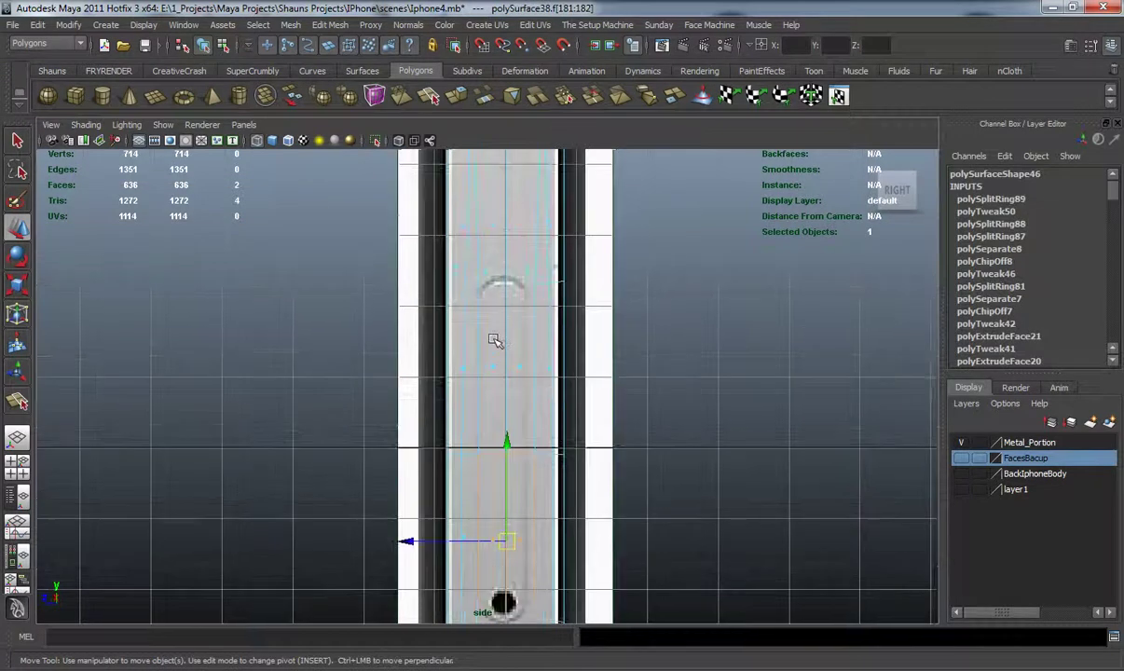
shift+click(536, 400)
alt+middle_drag(537, 417, 534, 326)
scroll(530, 355, up, 2)
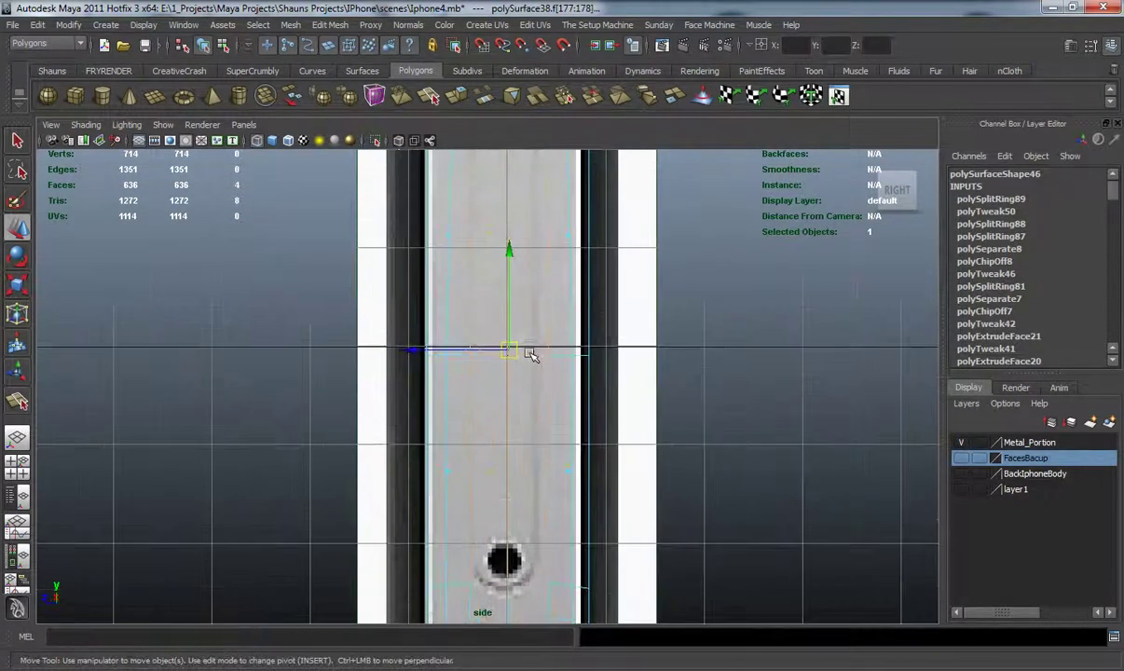
key(space)
key(space)
alt+drag(586, 325, 466, 333)
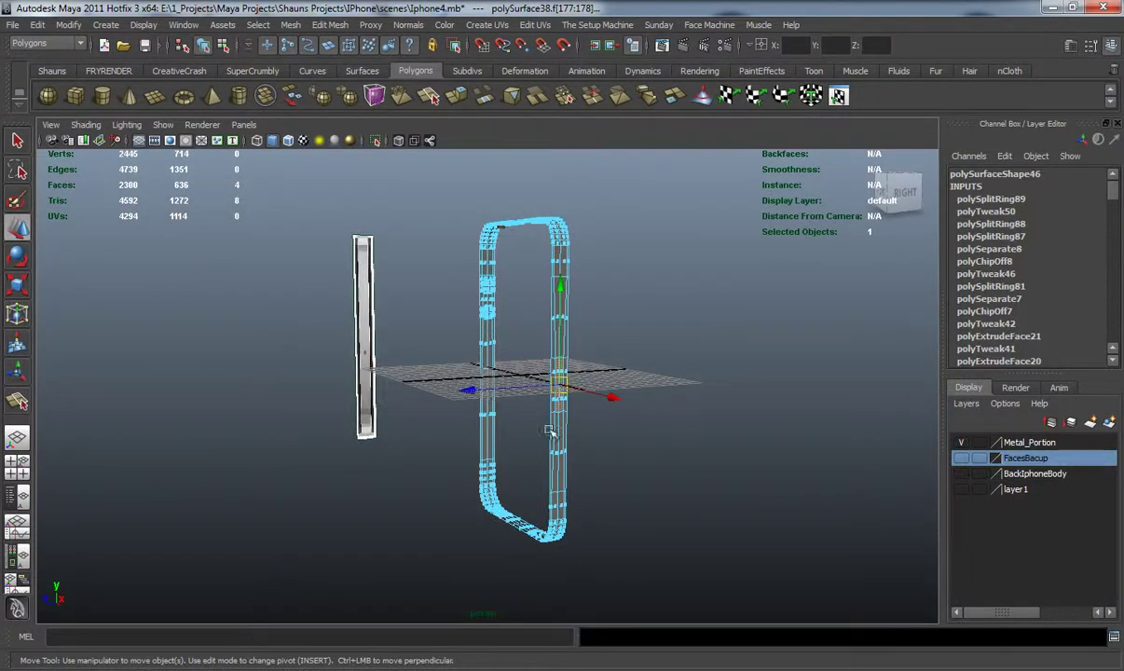
key(space)
key(space)
Scale the four selected band faces slightly wider along Z to match the slot in the side reference
alt+middle_drag(509, 363, 520, 411)
drag(508, 384, 511, 385)
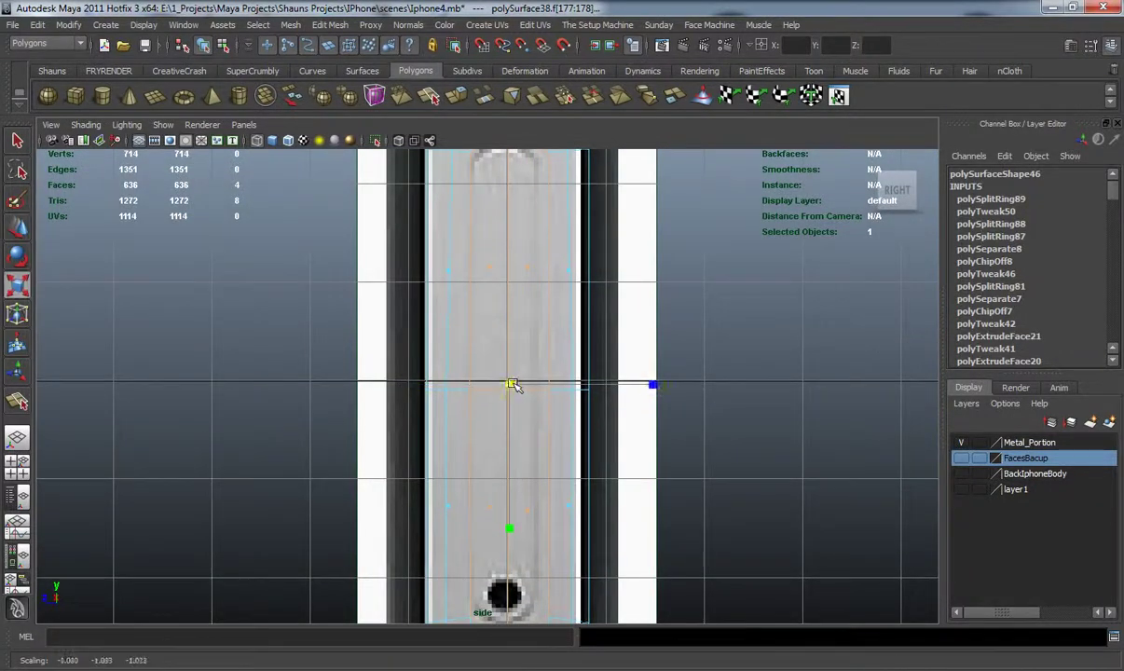
alt+middle_drag(517, 384, 599, 435)
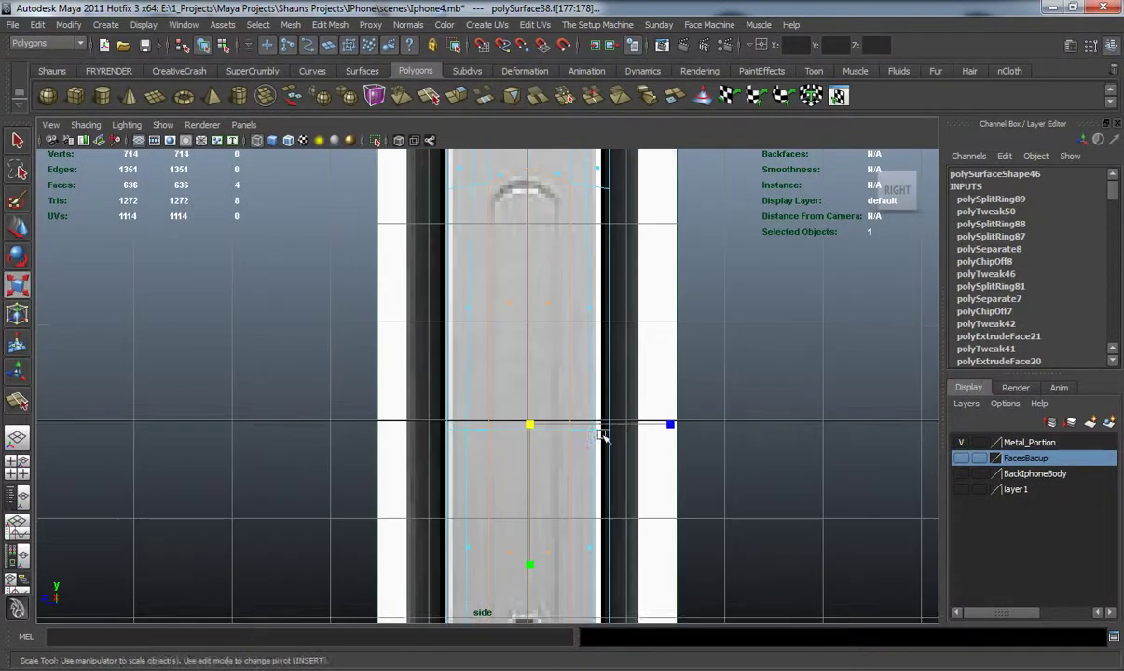
drag(669, 425, 681, 425)
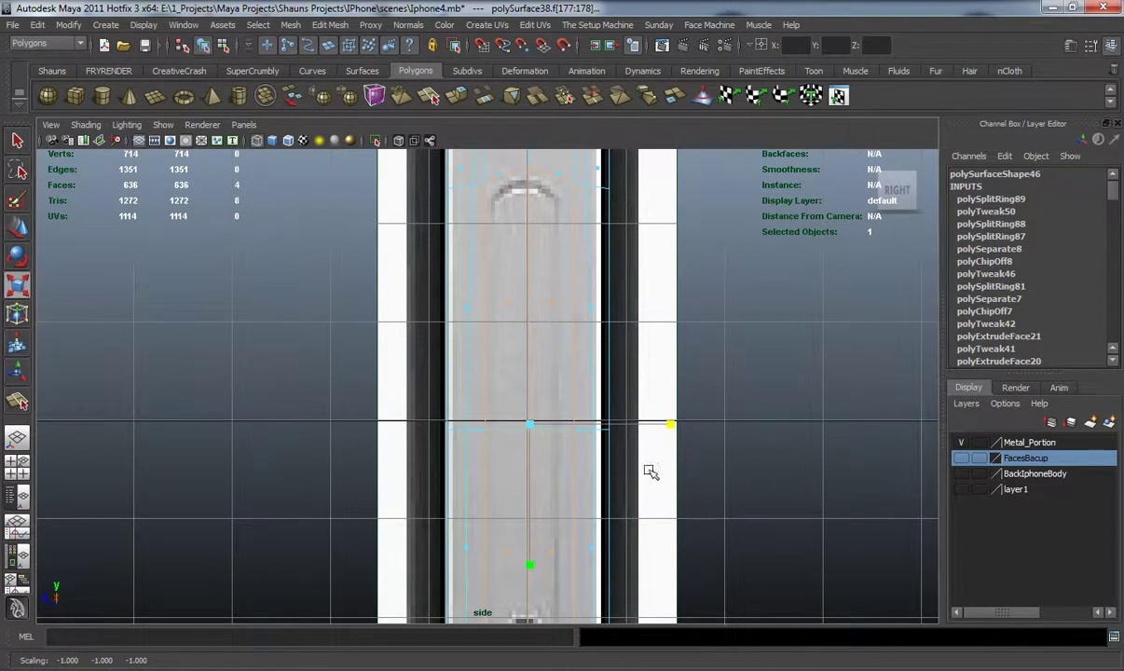
alt+middle_drag(523, 513, 526, 356)
alt+middle_drag(527, 300, 546, 371)
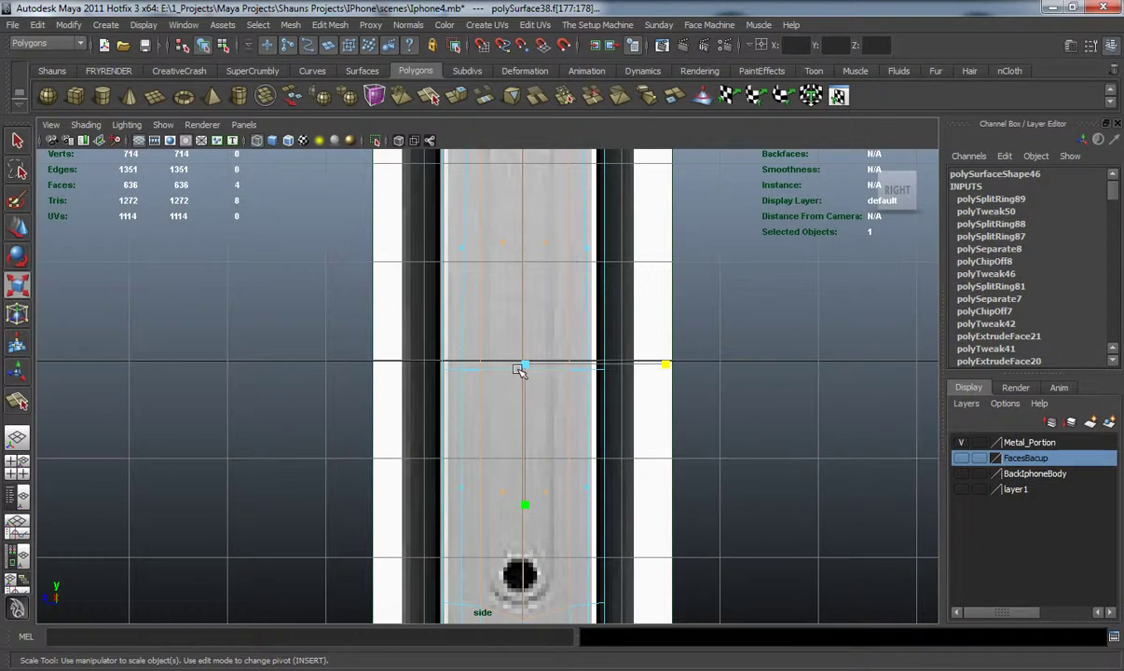
alt+middle_drag(526, 352, 503, 310)
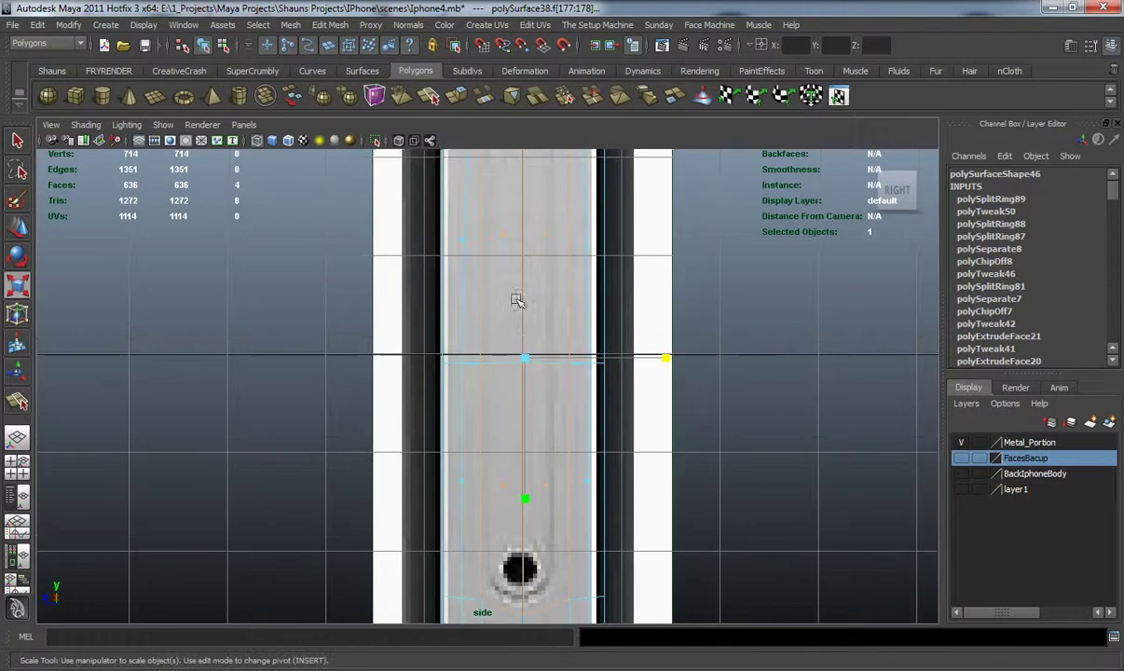
Inset the four selected faces slightly to create a narrow border around the slot
key(space)
key(space)
alt+drag(718, 309, 534, 319)
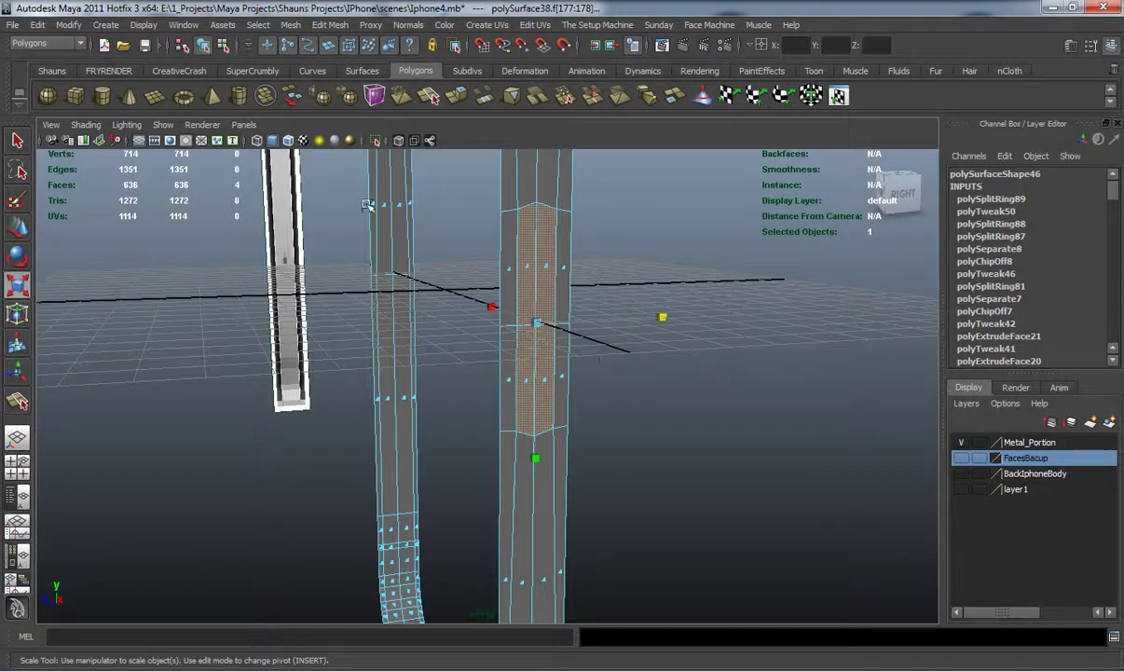
click(53, 71)
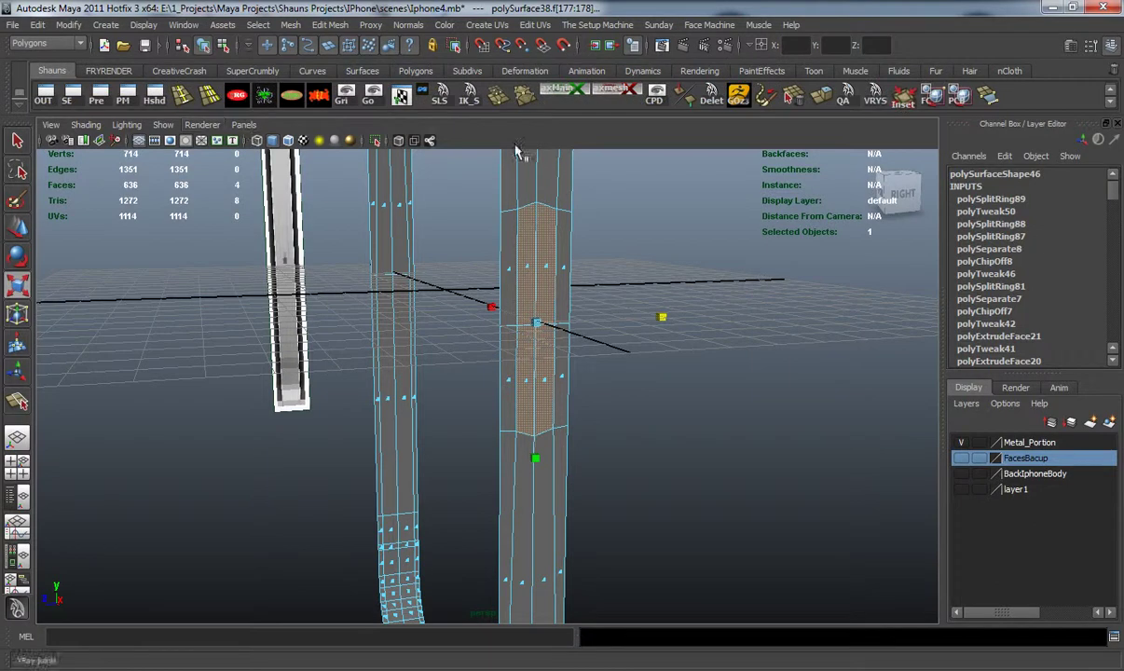
click(905, 98)
drag(642, 330, 664, 275)
key(w)
scroll(665, 344, up, 3)
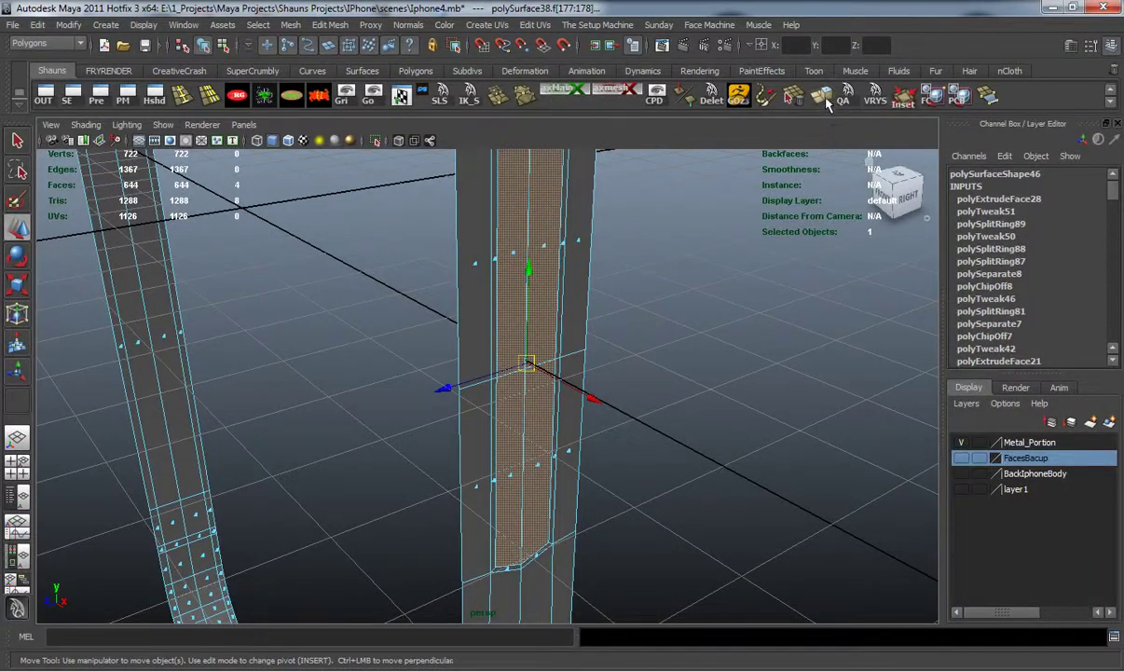
Extrude the four slot faces and push them inward along X to form a recess in the band
click(823, 98)
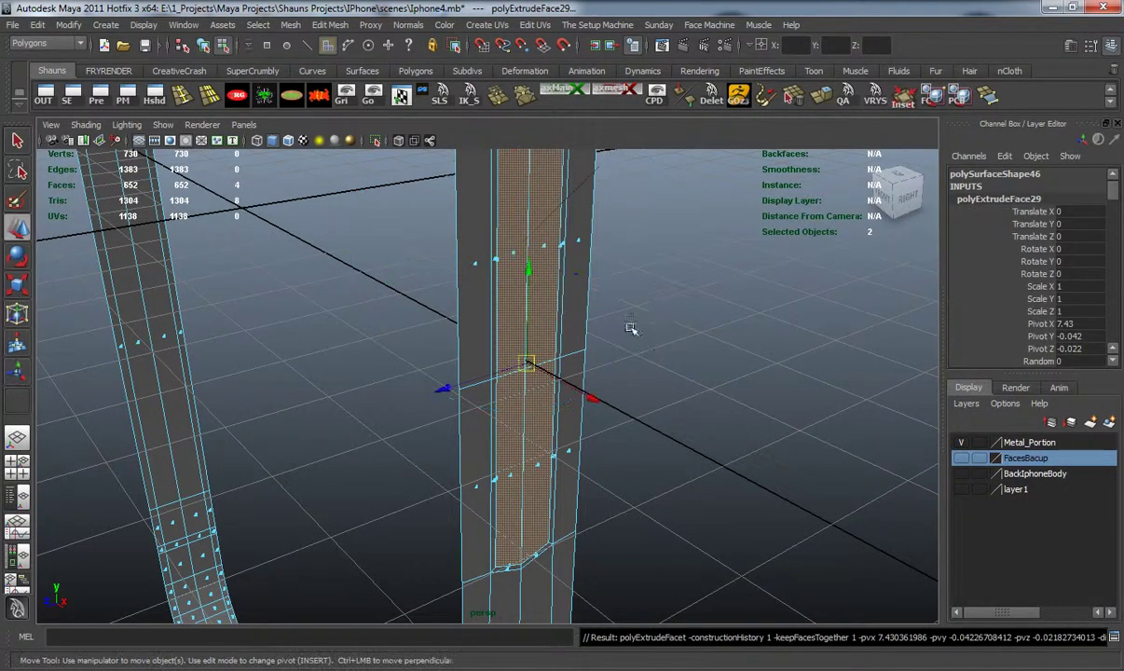
drag(594, 399, 577, 393)
alt+drag(556, 316, 567, 377)
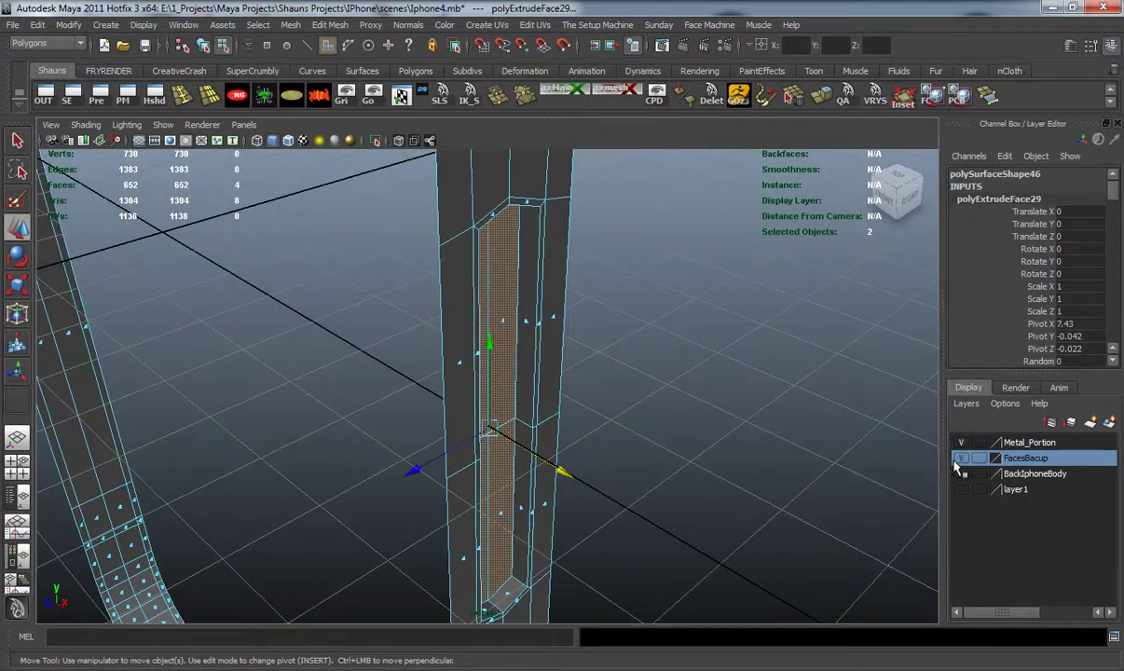
Show the FacesBacup layer to compare the recess depth with the backup body, and hide it again
click(961, 458)
mouse_move(808, 441)
alt+mouse_down()
mouse_move(748, 422)
mouse_move(790, 401)
mouse_move(772, 397)
mouse_move(696, 418)
mouse_move(692, 457)
mouse_move(706, 464)
mouse_move(630, 373)
mouse_move(843, 458)
mouse_move(822, 451)
alt+mouse_up()
scroll(678, 416, up, 3)
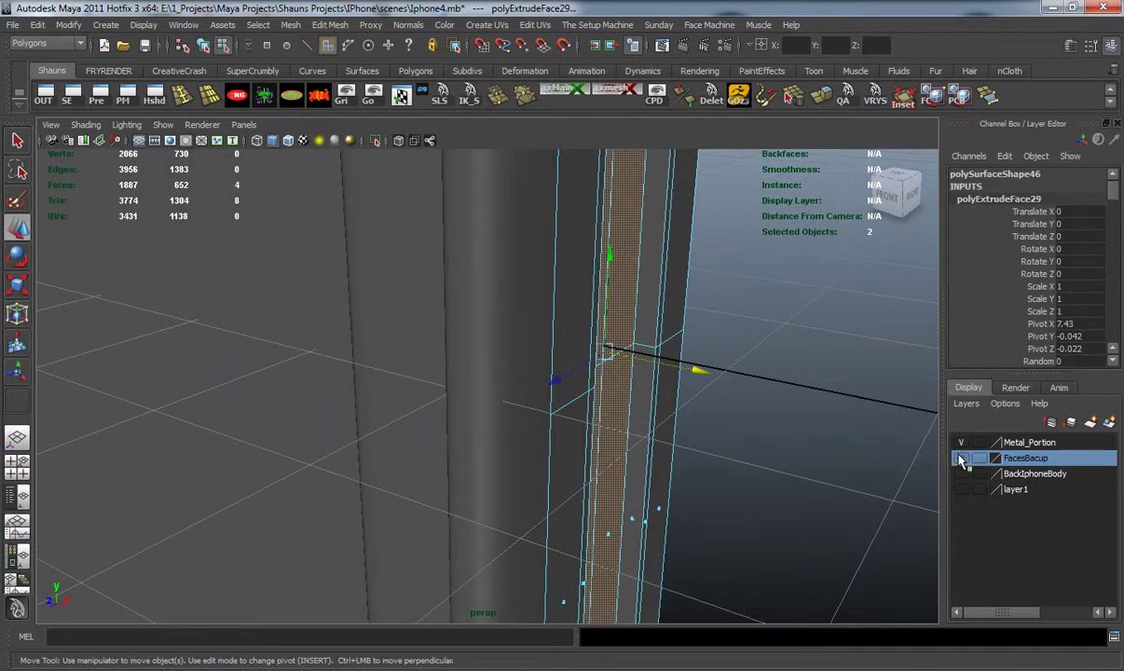
click(960, 458)
alt+drag(753, 451, 524, 331)
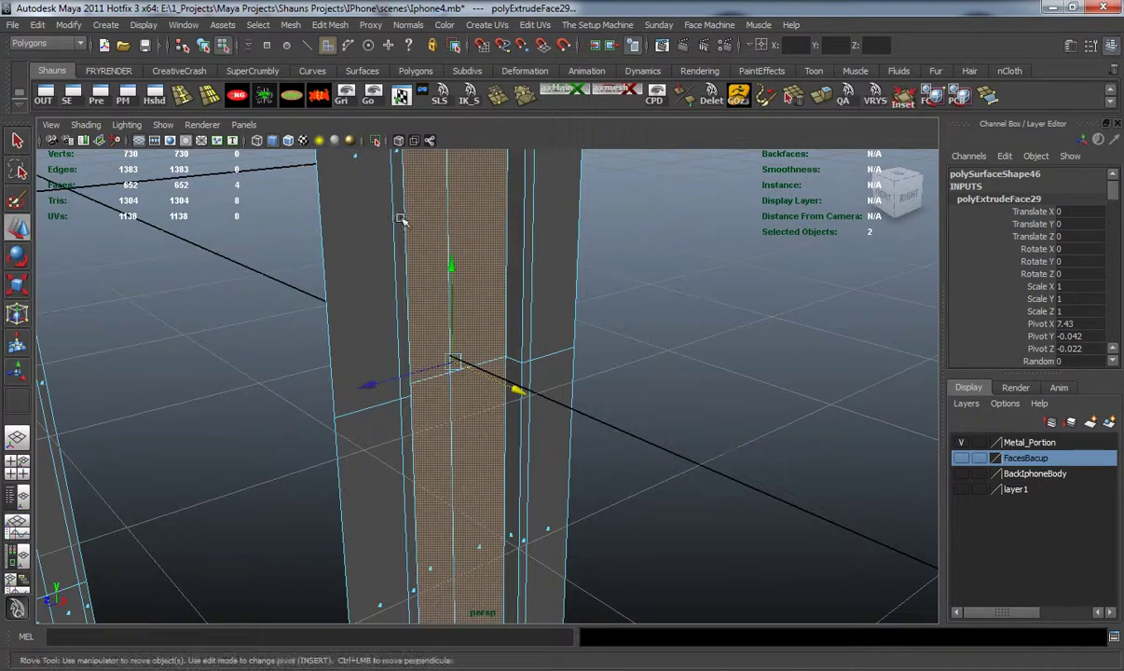
Duplicate the recessed slot faces as a separate piece with Duplicate Face
click(332, 25)
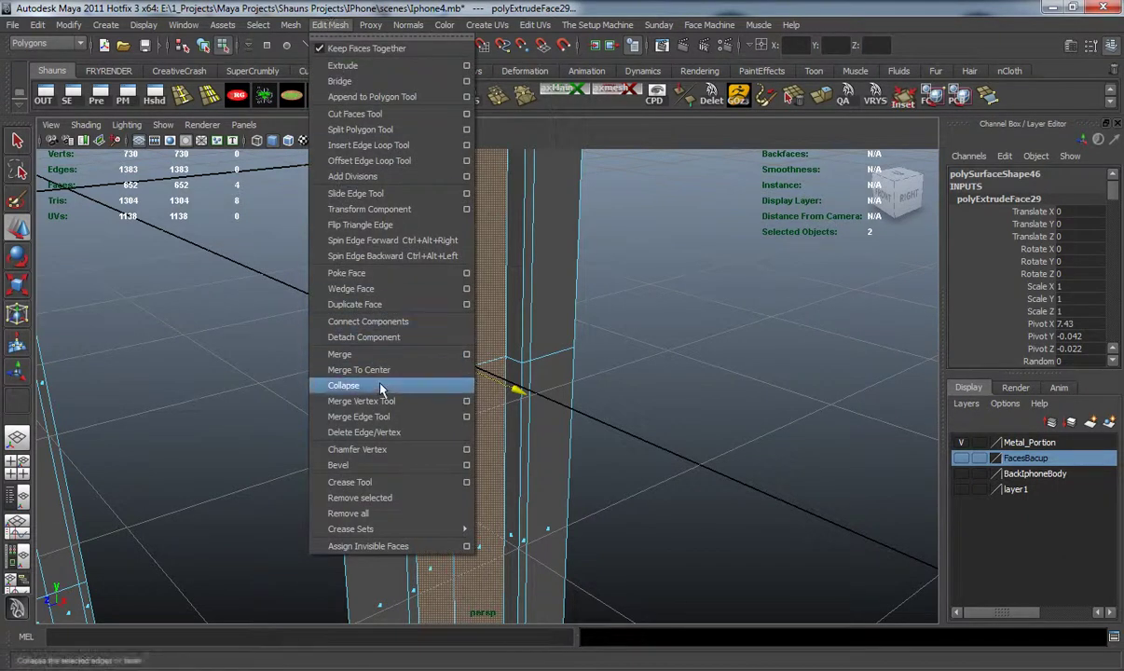
click(386, 304)
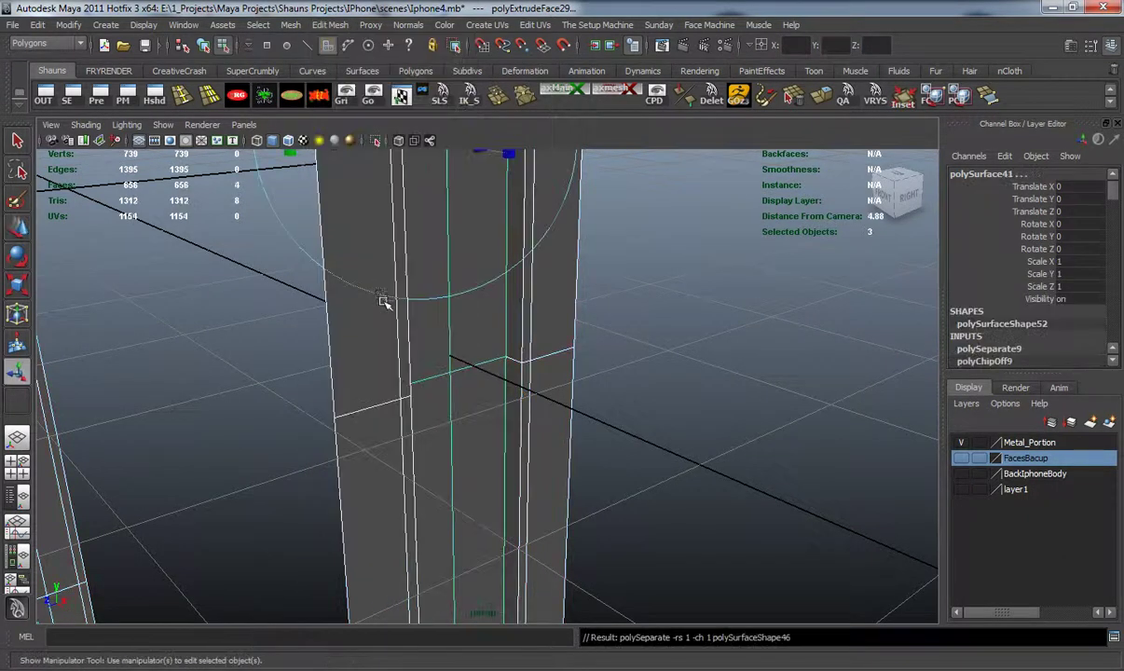
right_drag(376, 283, 388, 282)
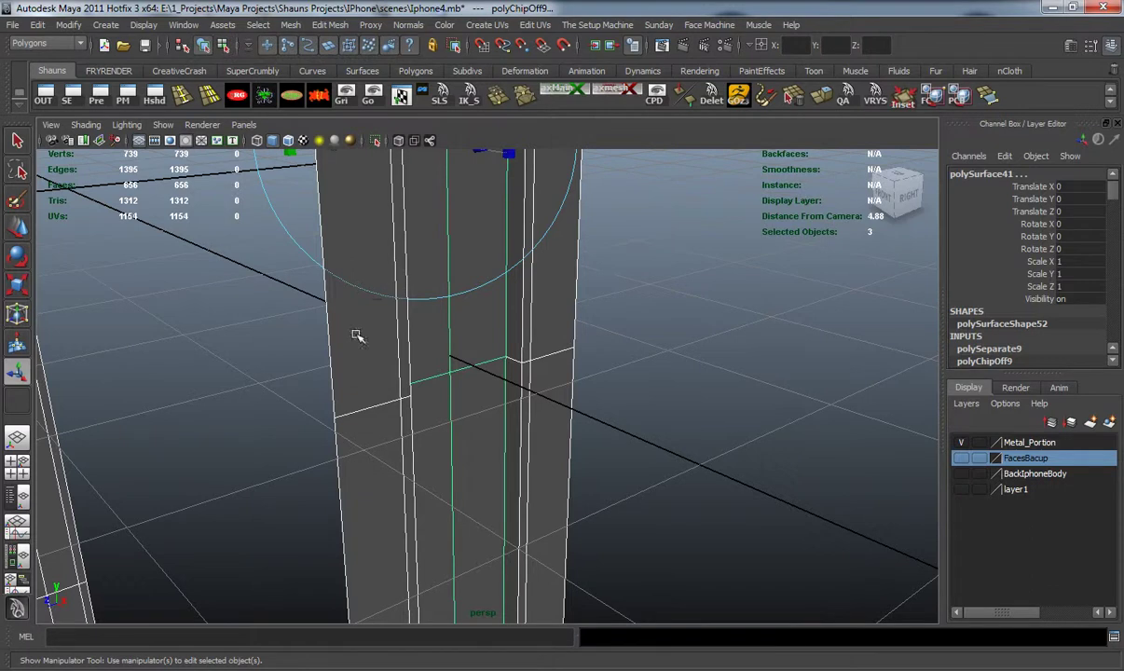
Run the FT.CR.His script on the duplicated strip and move it outward along X by about 0.38
shift+click(356, 332)
scroll(347, 310, down, 6)
alt+drag(363, 278, 367, 278)
scroll(364, 286, up, 3)
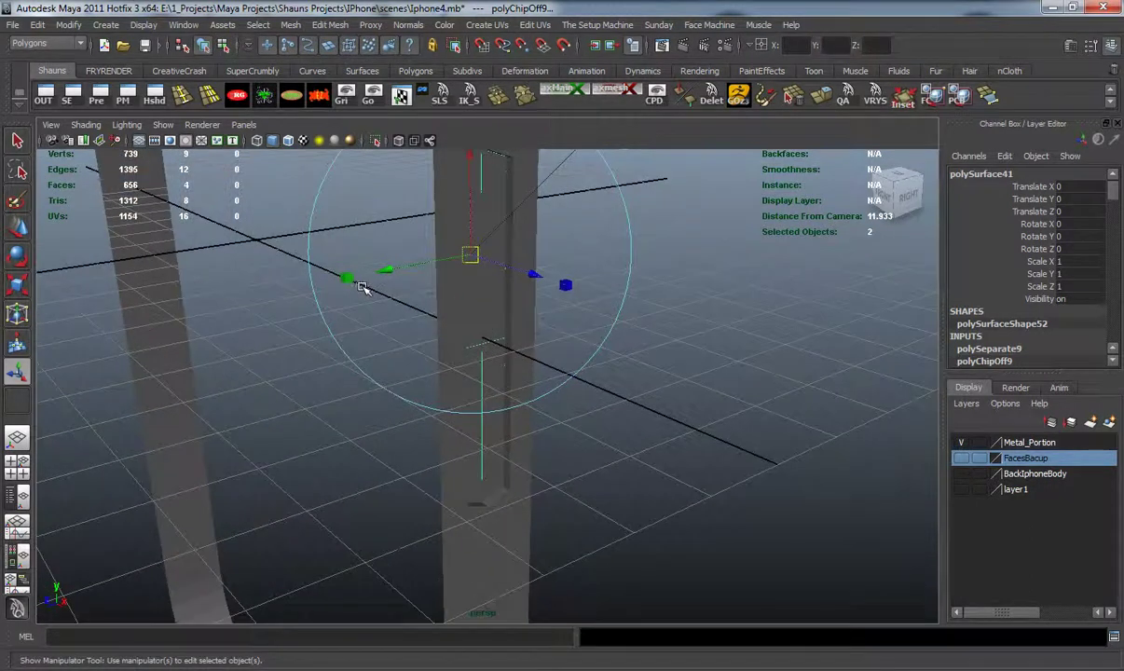
scroll(367, 290, up, 3)
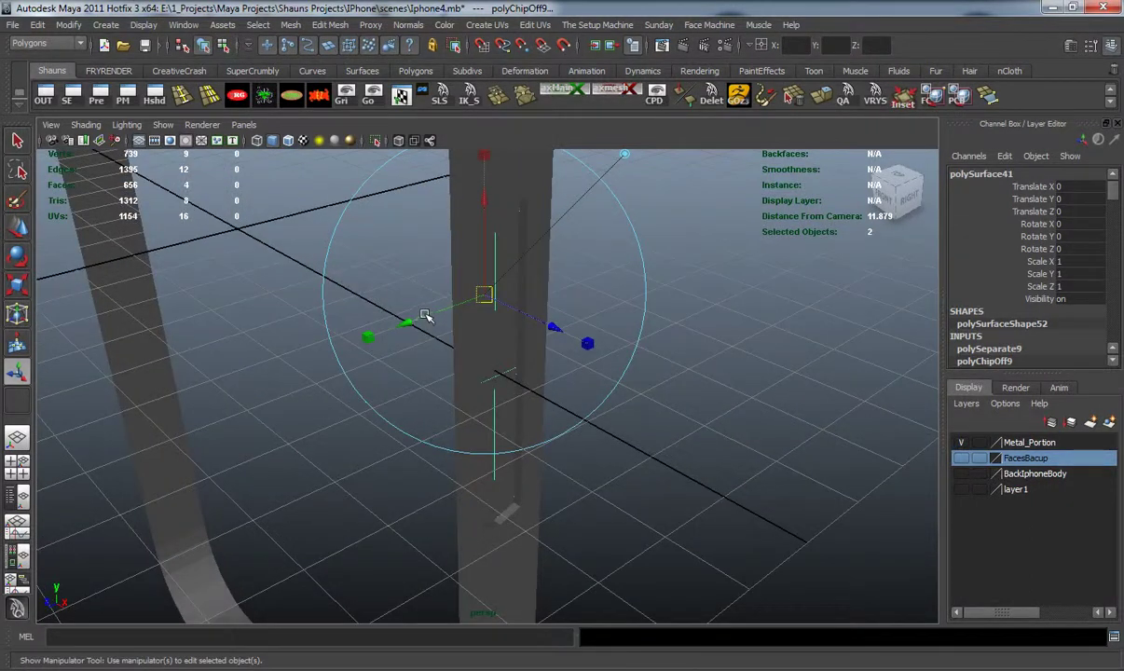
key(w)
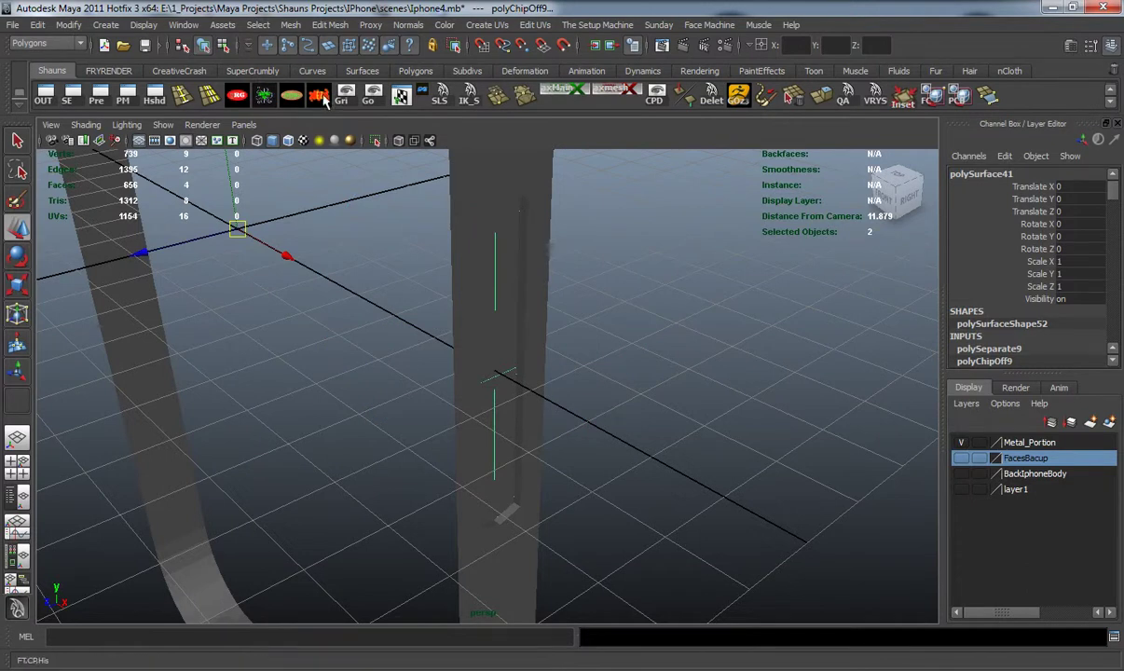
click(320, 98)
drag(557, 407, 601, 403)
click(601, 403)
Add the metal band to the Metal_Portion layer and hide that layer
click(481, 193)
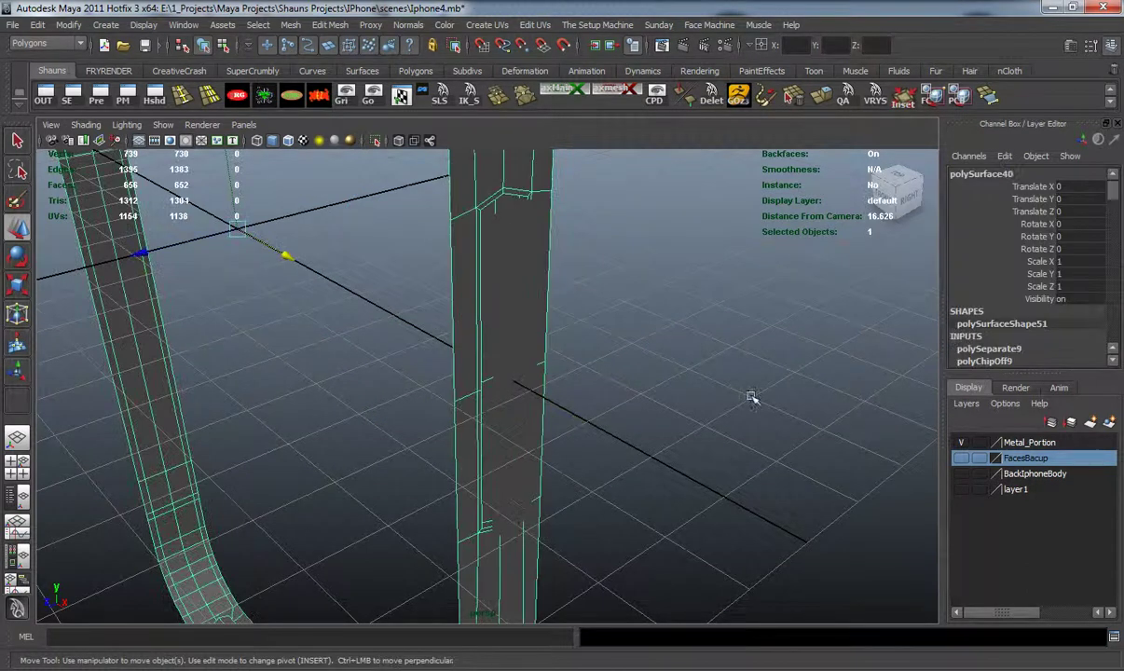
right_click(973, 442)
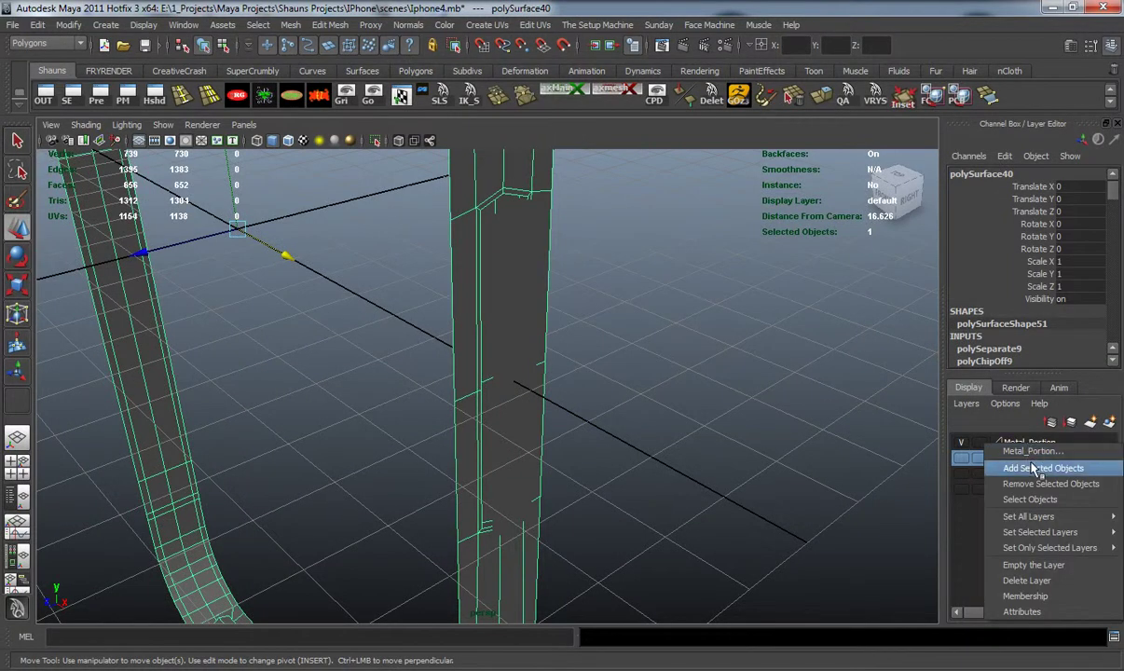
click(971, 463)
click(962, 443)
Enable wireframe on shaded and inspect the lower end of the isolated strip
click(752, 441)
mouse_move(654, 471)
alt+mouse_down()
mouse_move(574, 452)
mouse_move(555, 433)
alt+mouse_up()
click(290, 141)
mouse_move(376, 366)
alt+mouse_down()
mouse_move(311, 349)
mouse_move(378, 303)
mouse_move(435, 378)
mouse_move(421, 382)
mouse_move(429, 319)
alt+mouse_up()
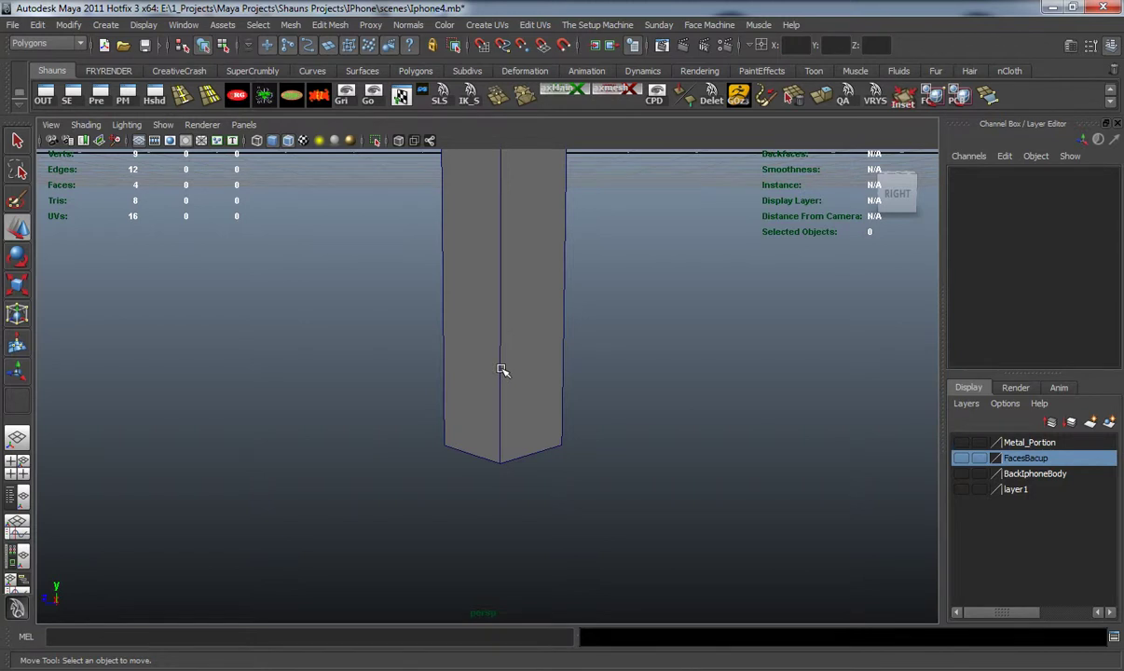
Turn on smooth preview for the strip in the side view and compare its lower end with the reference hole
key(space)
key(space)
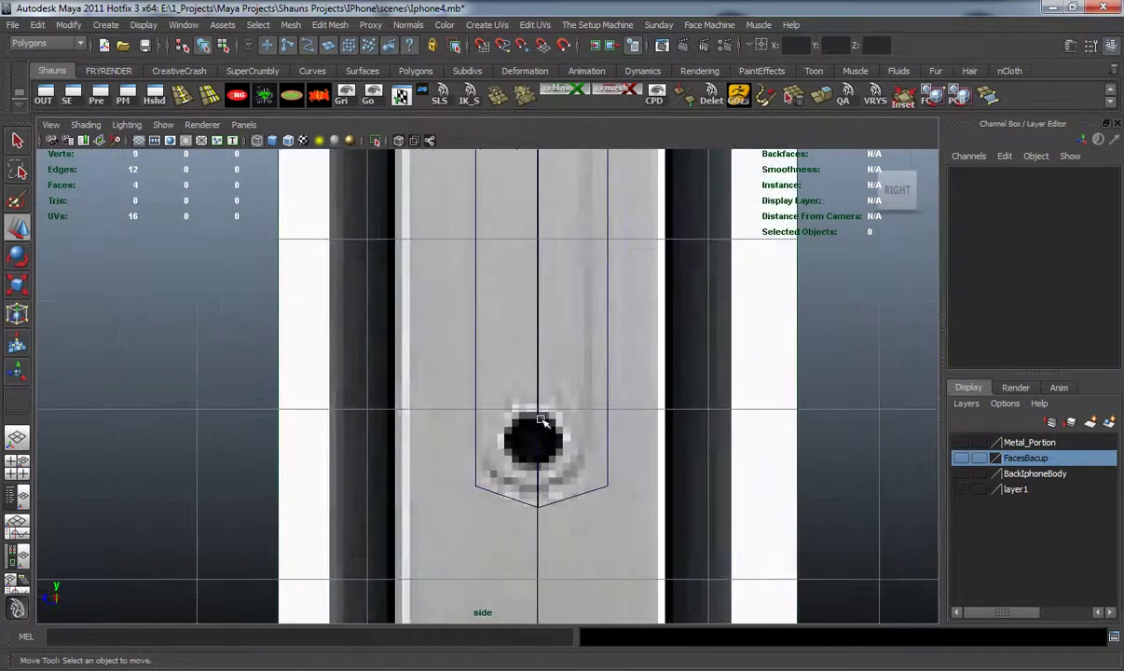
click(528, 415)
scroll(529, 410, up, 3)
key(3)
alt+middle_drag(527, 418, 512, 411)
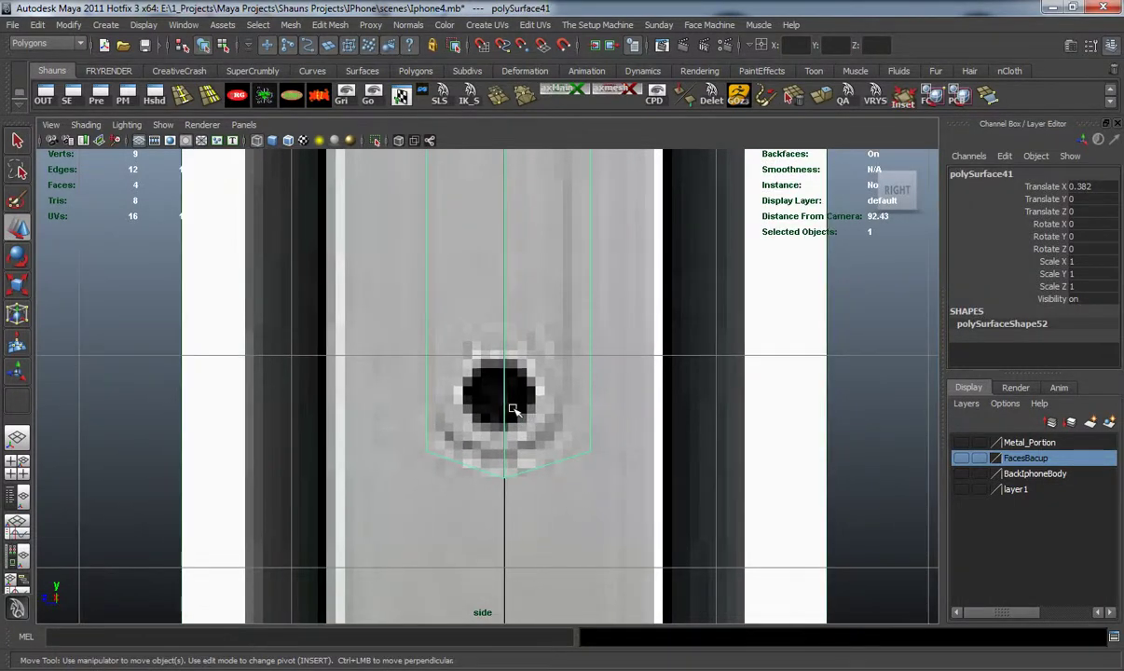
scroll(475, 335, down, 3)
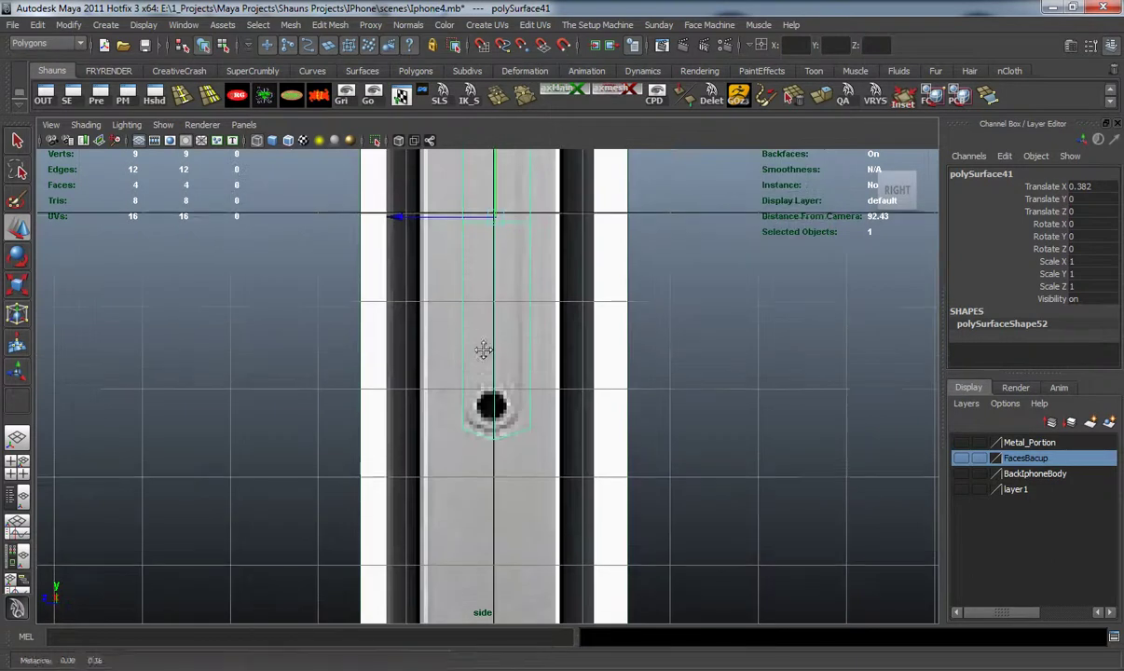
scroll(483, 354, up, 1)
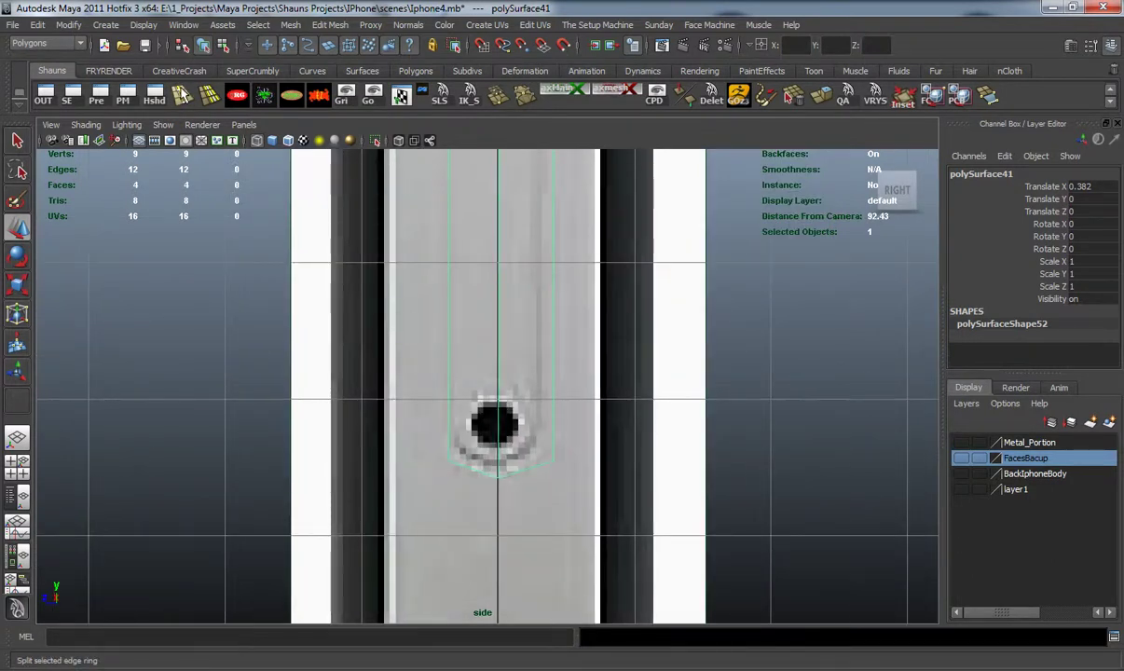
Insert an edge loop across the strip at the height of the reference hole
click(173, 91)
scroll(470, 317, up, 3)
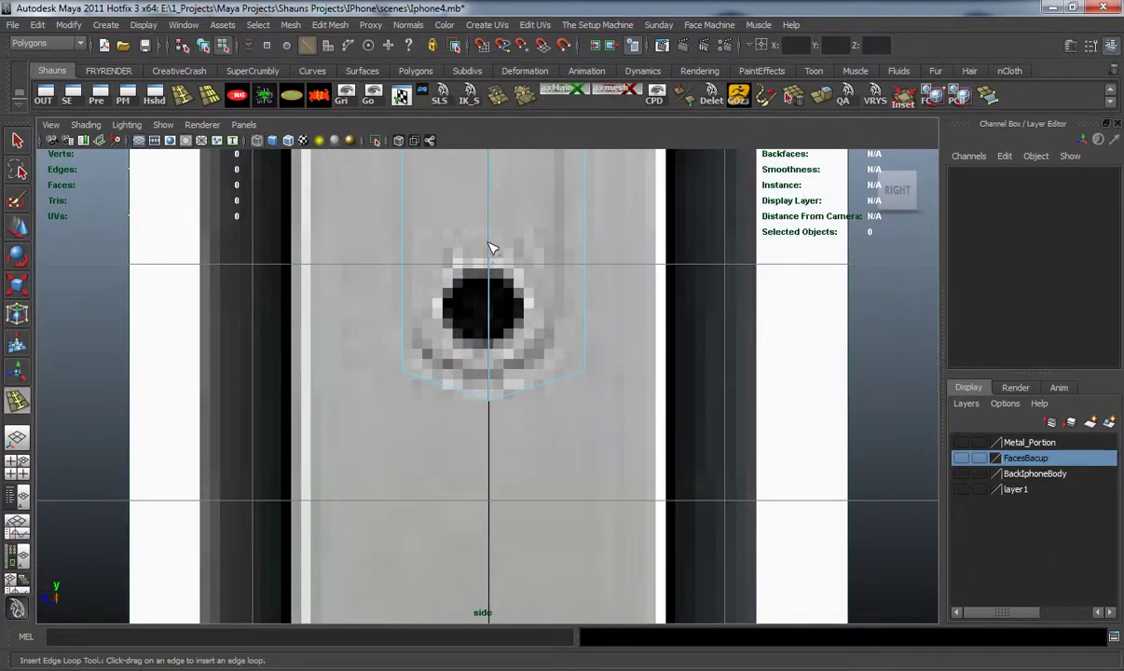
drag(491, 250, 493, 267)
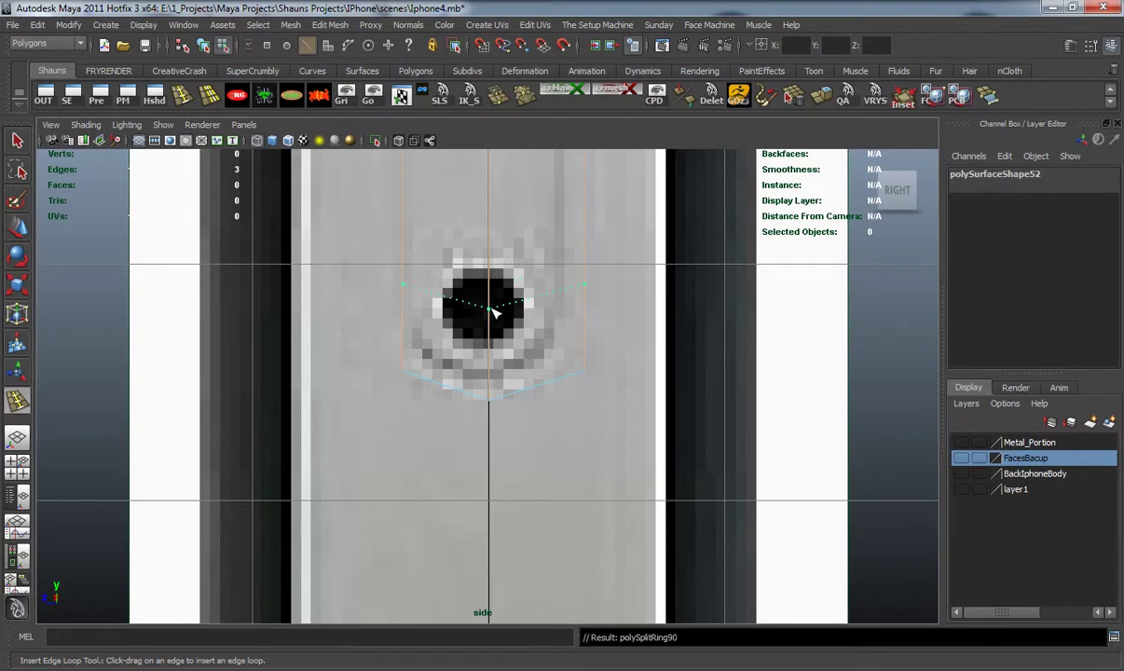
drag(494, 314, 496, 302)
Flatten the new edge loop into a straight horizontal line by scaling it along Y
key(r)
alt+middle_drag(499, 253, 448, 368)
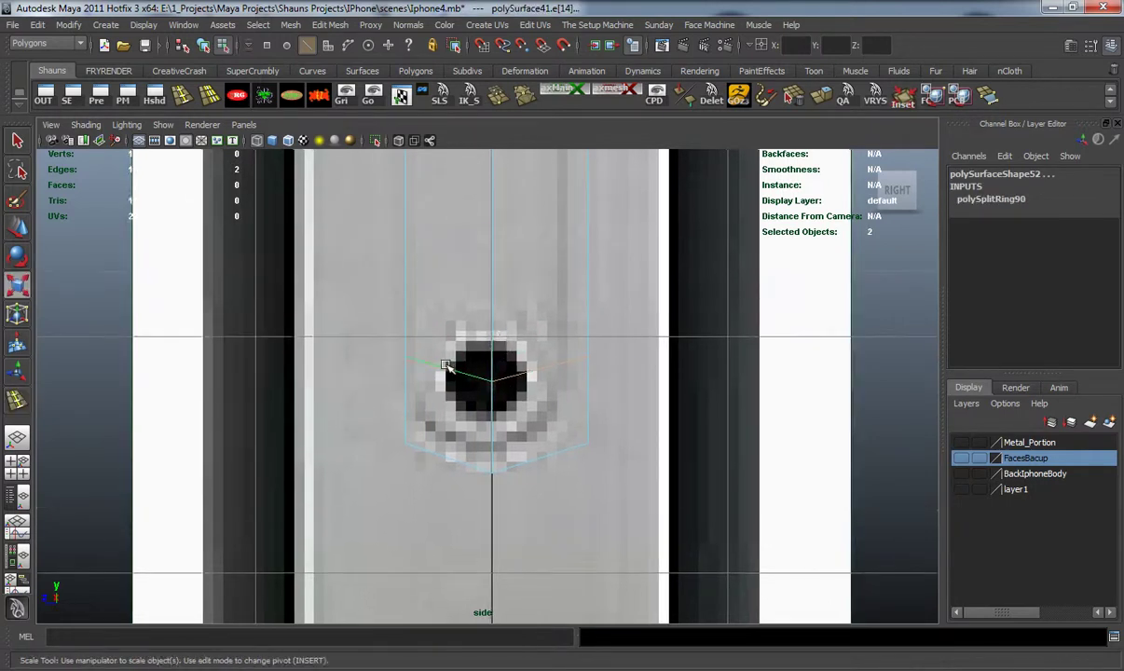
drag(495, 228, 515, 371)
scroll(520, 373, up, 2)
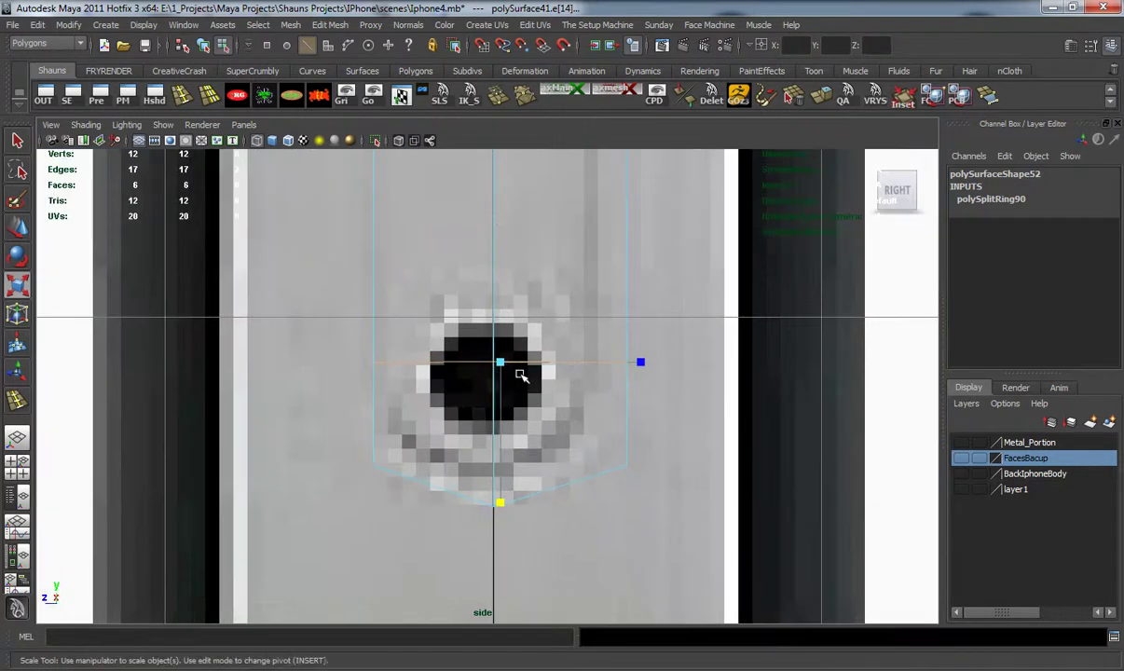
drag(504, 491, 512, 308)
Move the flattened edge loop down along Y to the centre of the reference hole and deselect it
key(w)
drag(503, 250, 504, 273)
click(305, 325)
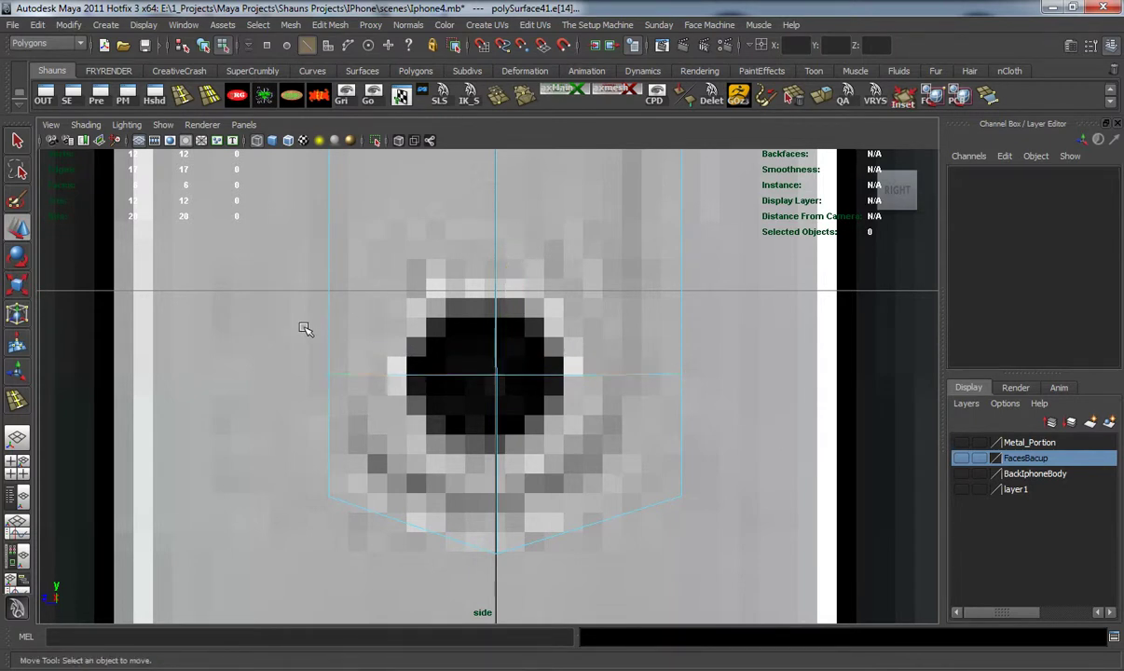
Duplicate the round button just above the strip and move the copy down along Y to the reference hole at the strip's lower end
scroll(402, 383, down, 10)
alt+middle_drag(423, 393, 416, 377)
scroll(459, 331, up, 5)
alt+middle_drag(460, 331, 472, 382)
scroll(473, 382, up, 2)
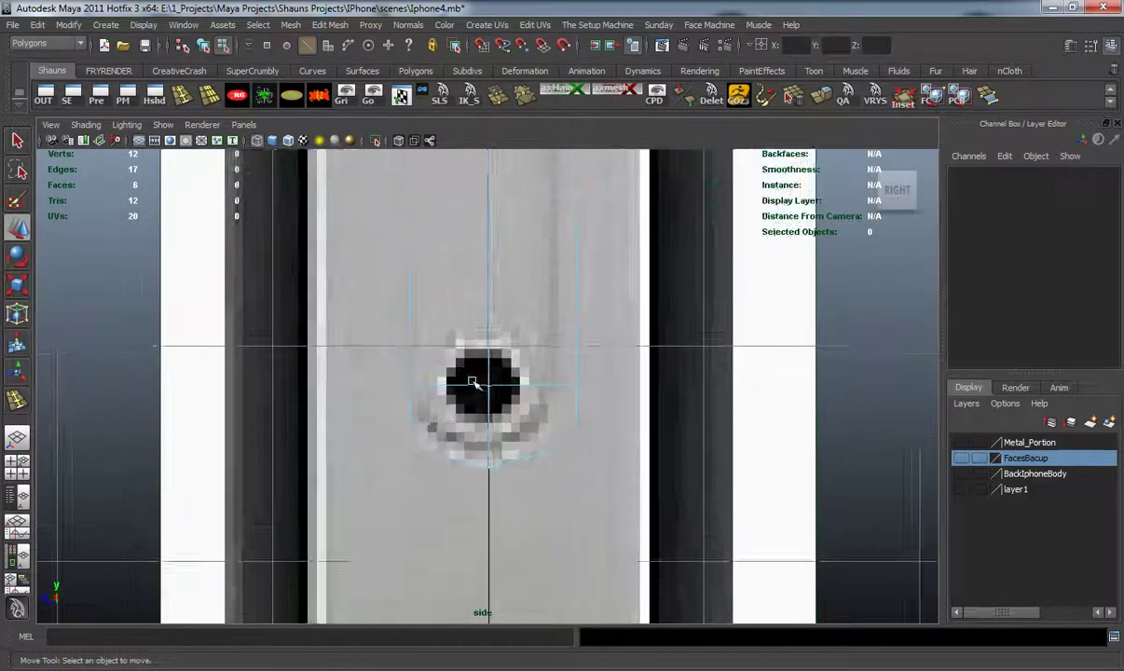
scroll(472, 382, up, 1)
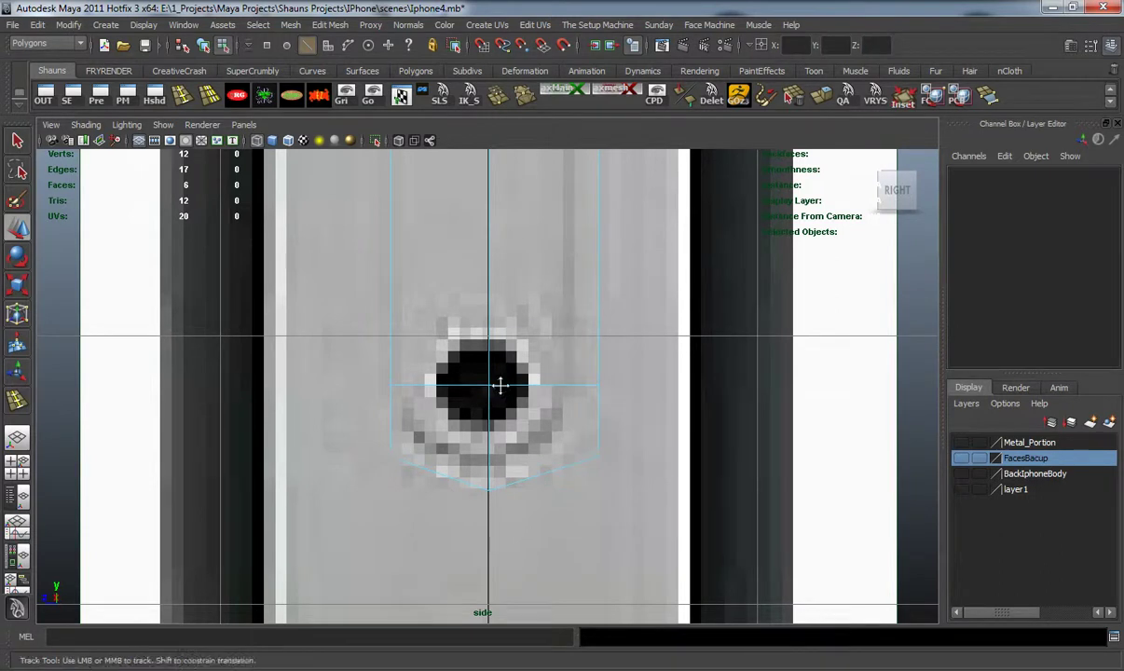
scroll(500, 393, down, 5)
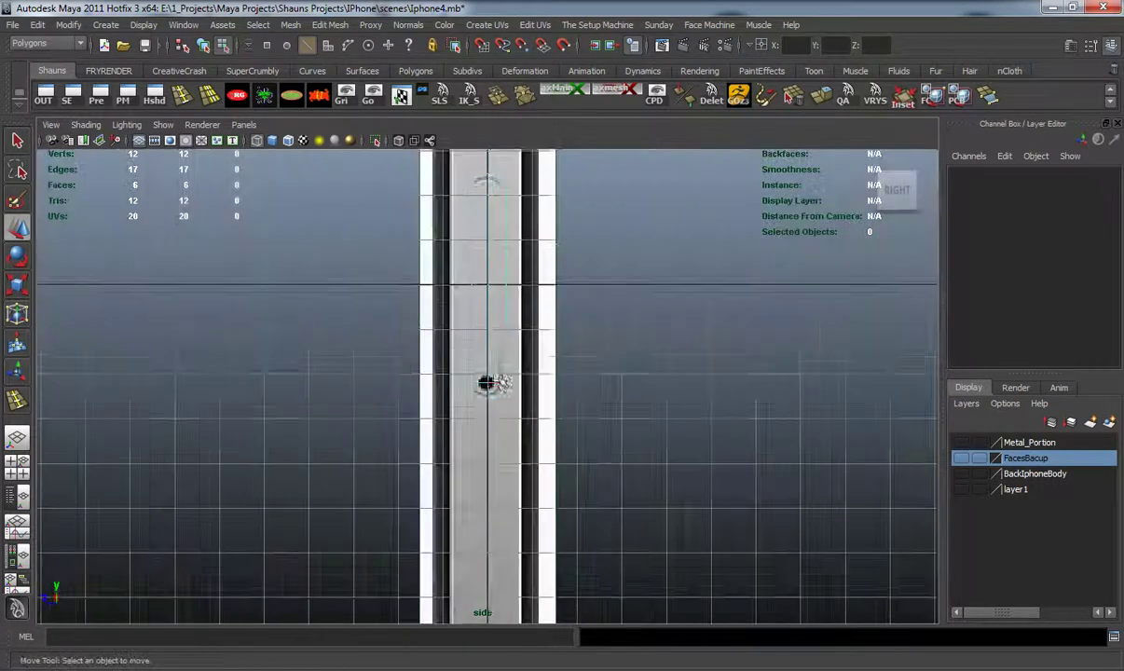
scroll(501, 378, up, 1)
alt+middle_drag(503, 353, 516, 519)
scroll(511, 373, down, 4)
right_click(498, 240)
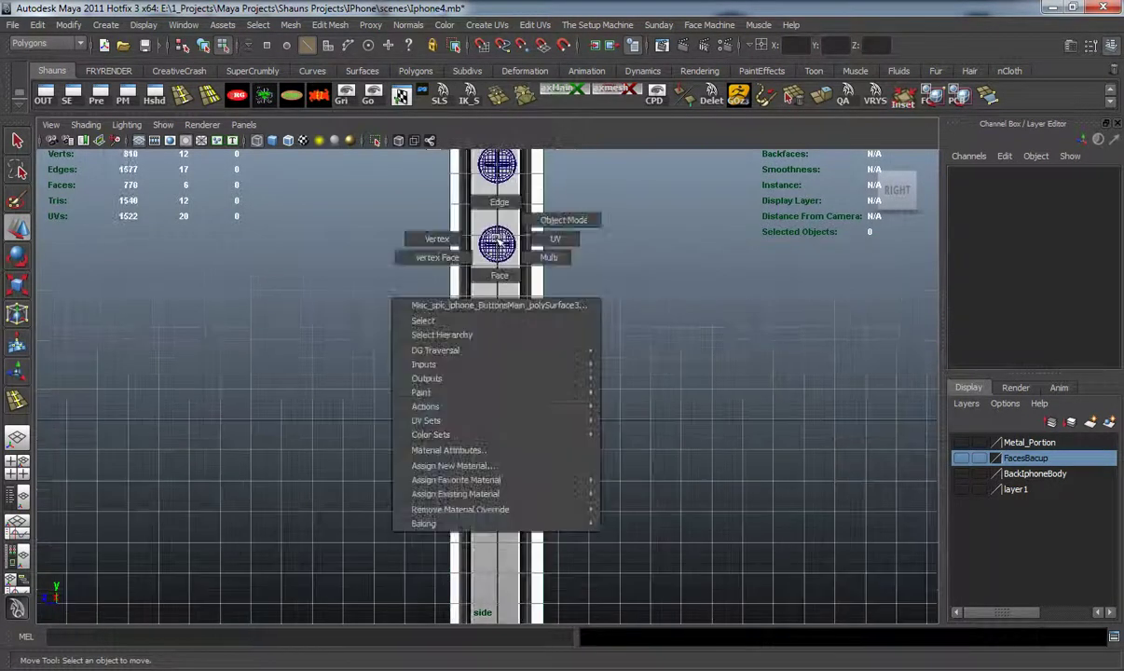
click(498, 242)
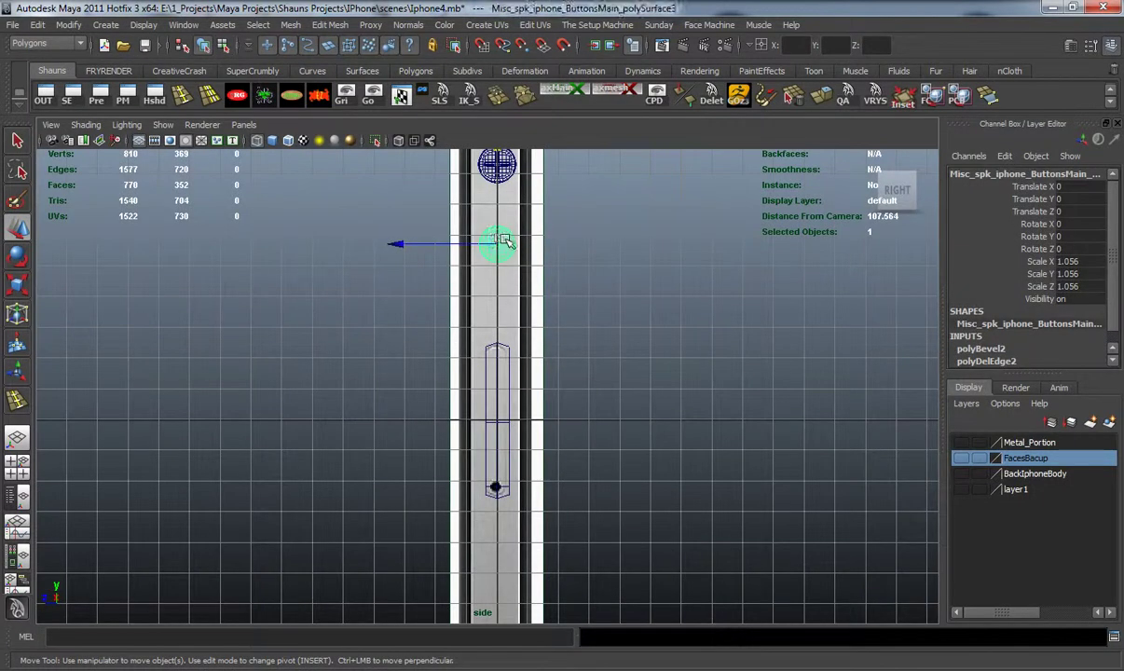
key(ctrl+d)
middle_drag(508, 189, 497, 368)
Scale the copied button uniformly to about 0.308, centre it on the black reference hole along Y and Z, and deselect it
scroll(494, 431, up, 6)
alt+middle_drag(508, 445, 468, 291)
scroll(468, 294, up, 7)
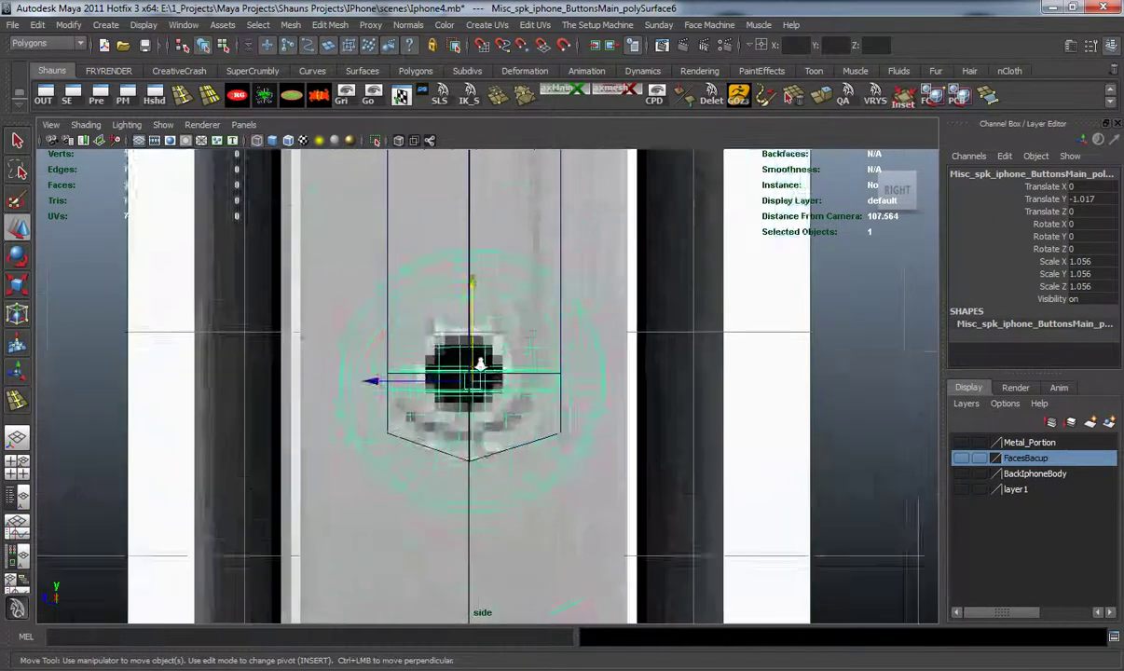
drag(361, 374, 355, 375)
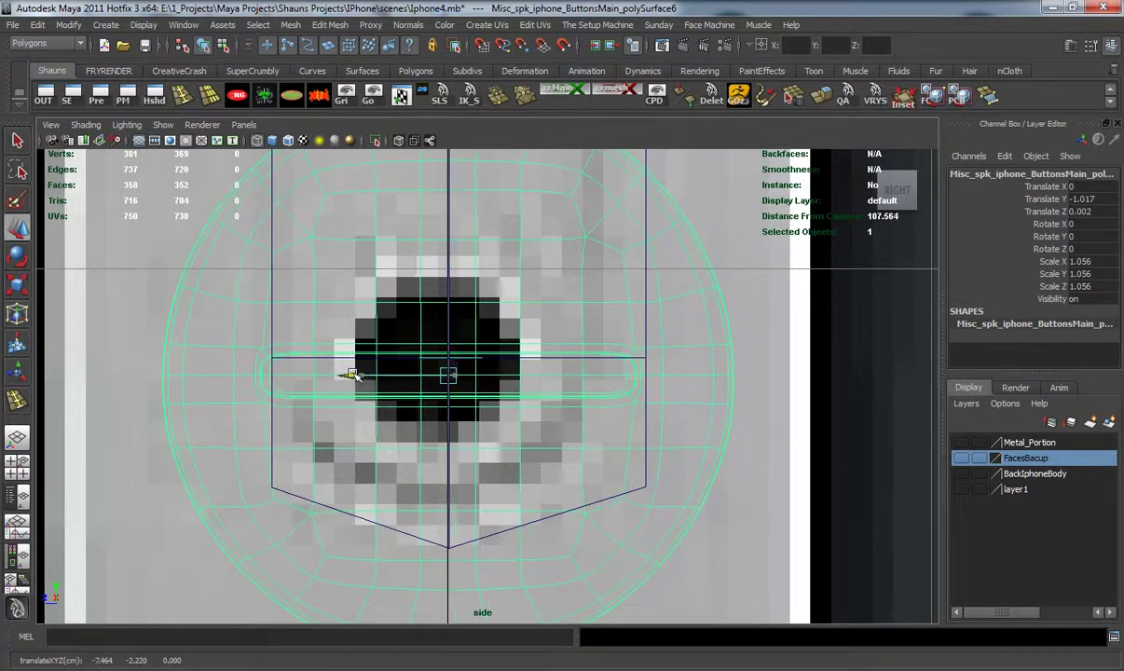
key(r)
middle_drag(346, 372, 150, 360)
click(16, 227)
drag(448, 277, 447, 259)
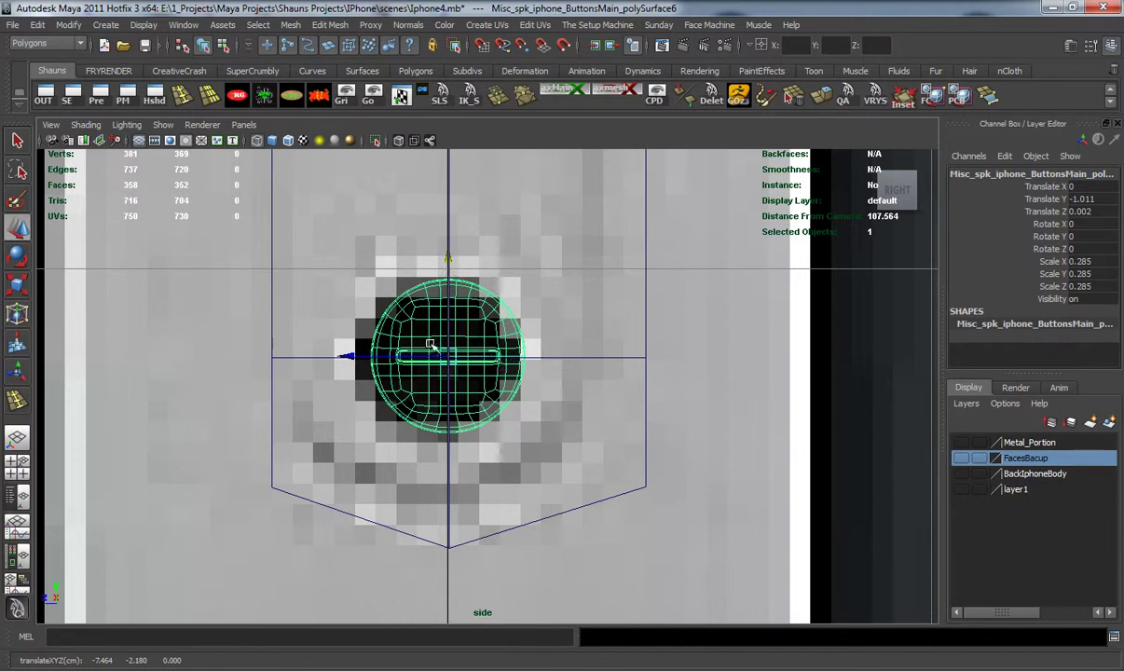
click(355, 357)
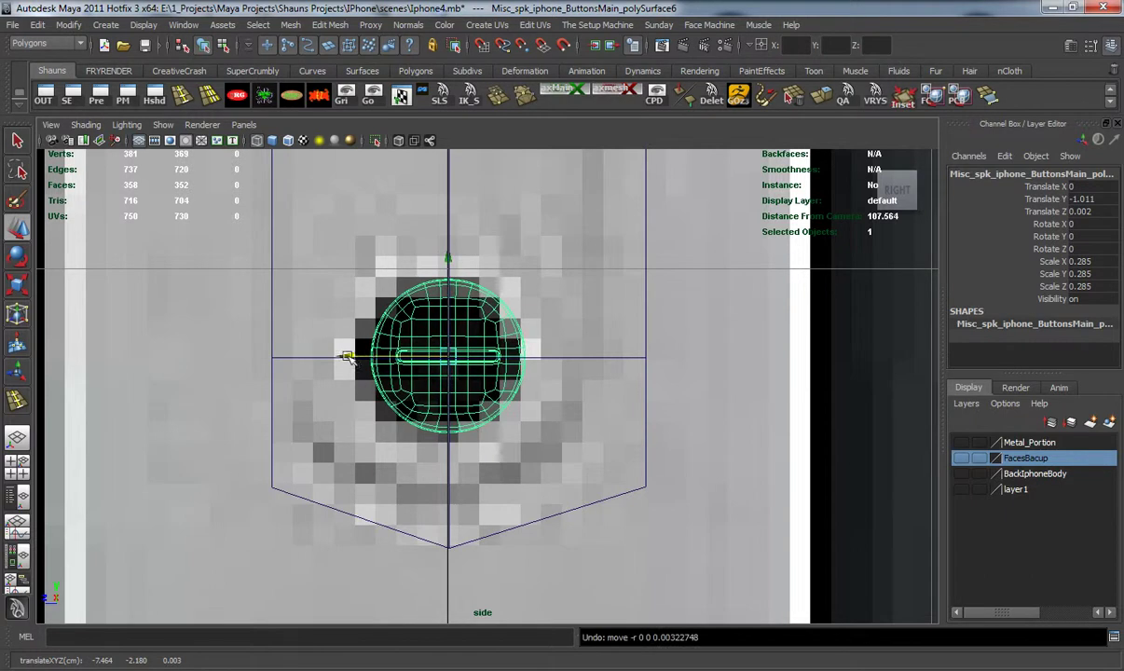
key(r)
drag(447, 356, 463, 358)
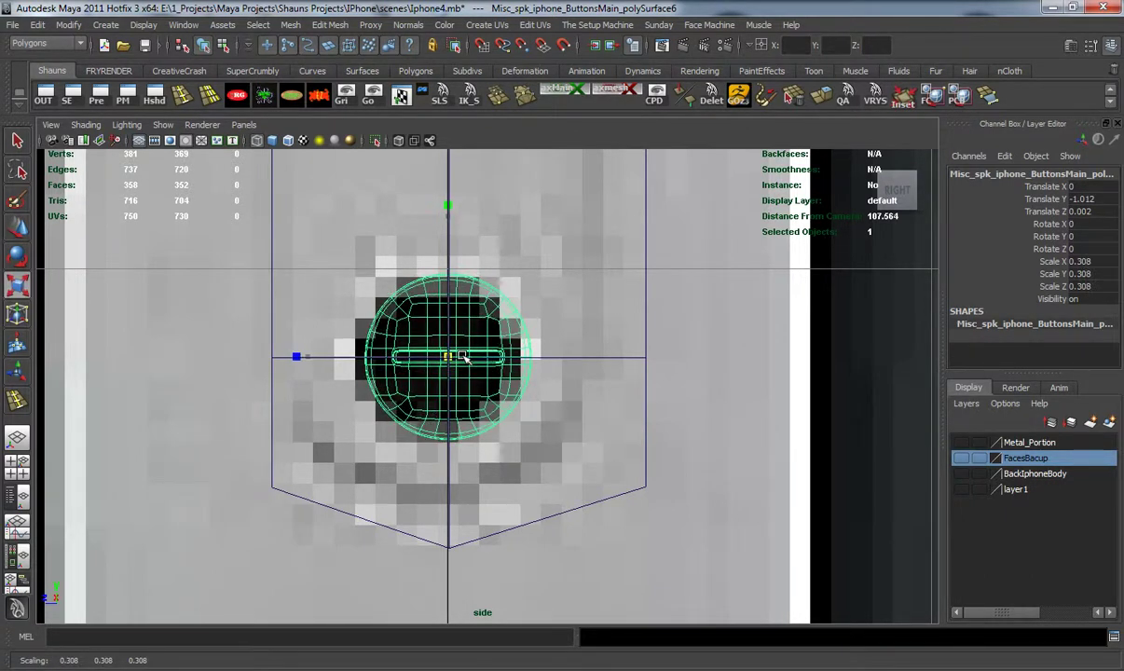
click(833, 391)
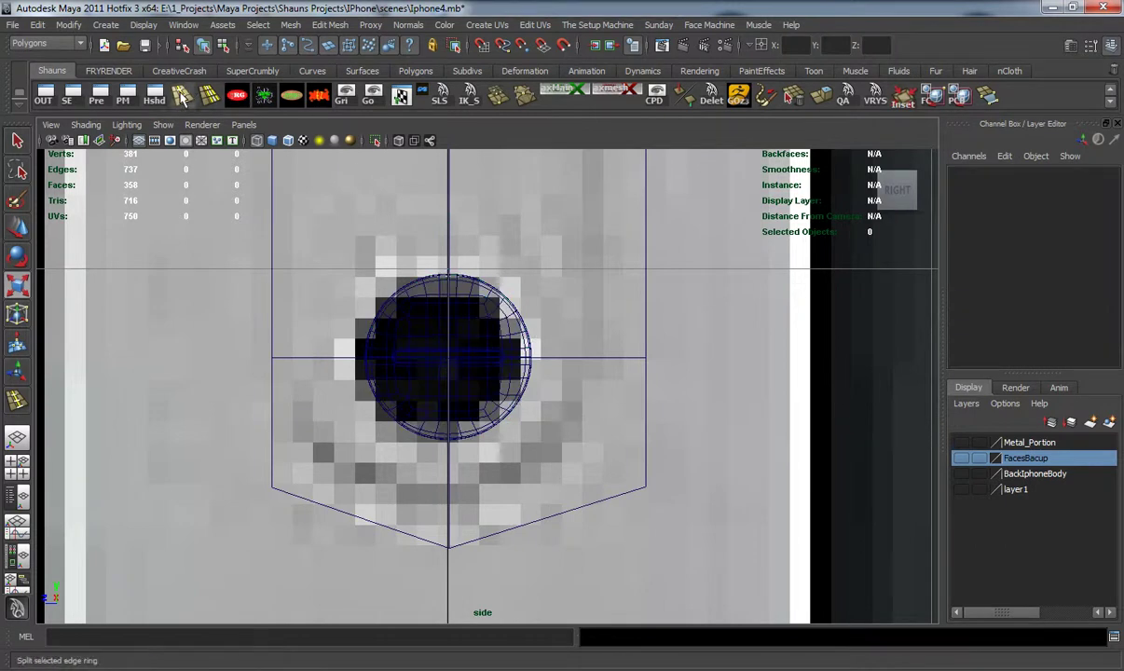
Insert two edge loops across the strip, one at the upper edge and one at the lower edge of the small round button
click(182, 95)
click(450, 206)
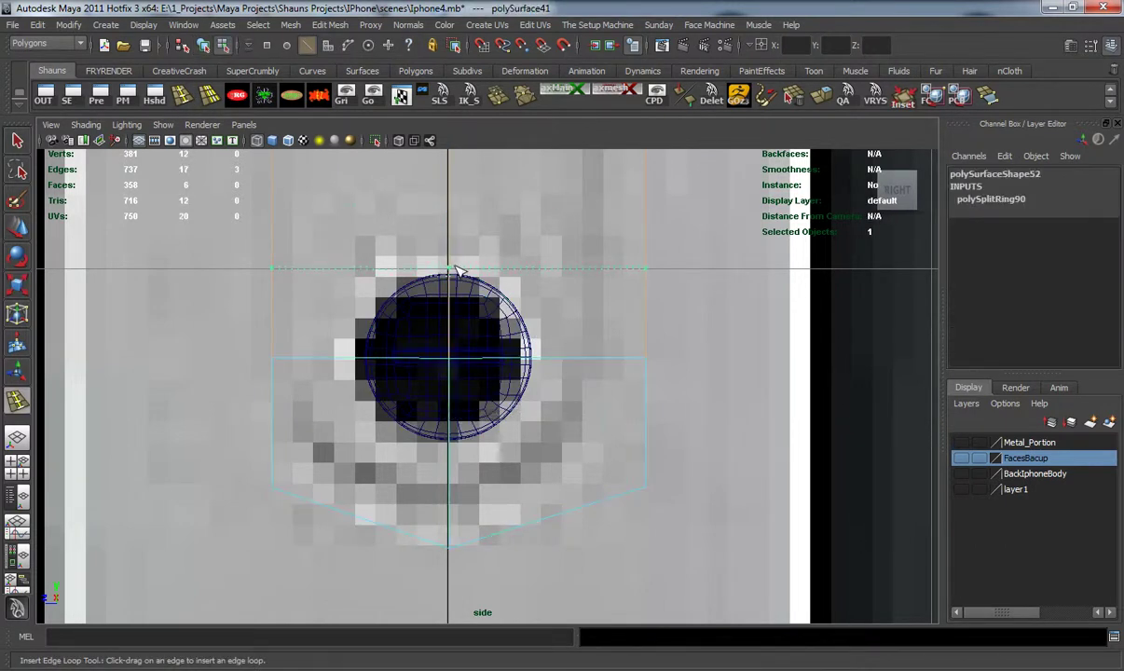
drag(456, 270, 455, 272)
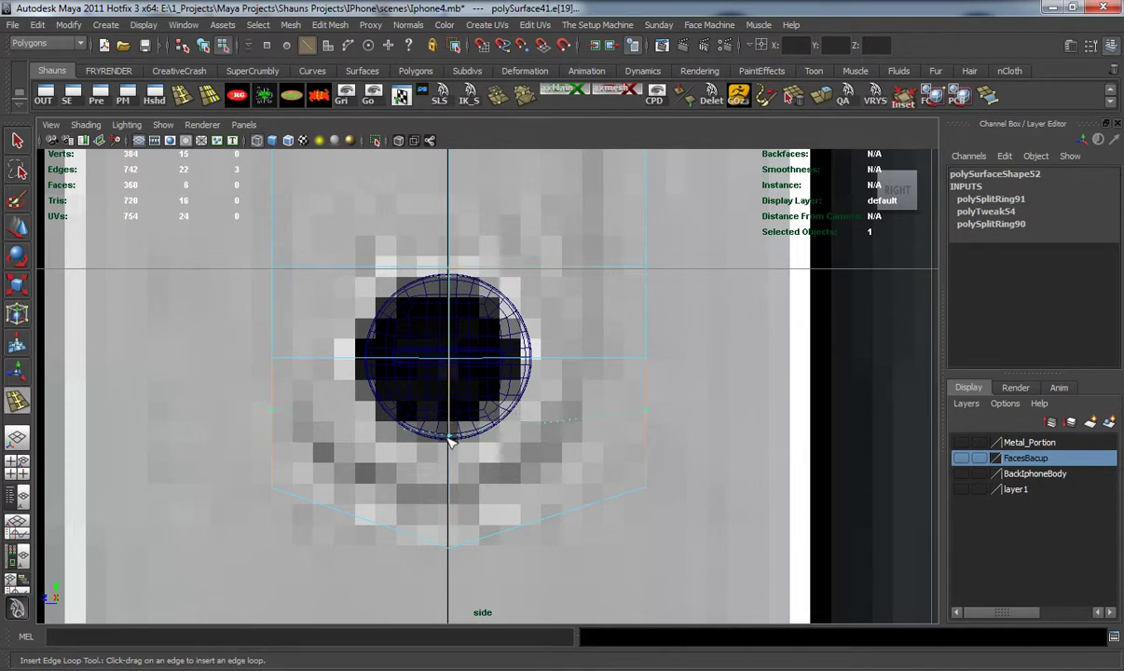
click(449, 444)
Flatten the lower edge loop along Y and move it down to the button's lower edge
key(r)
drag(459, 281, 450, 421)
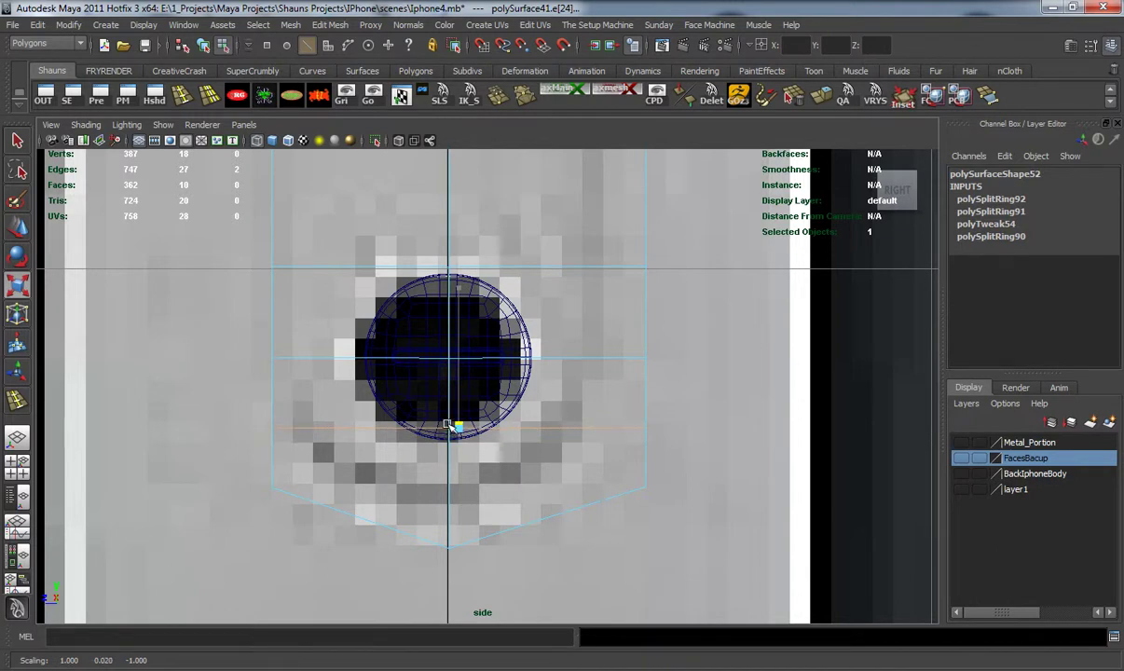
key(w)
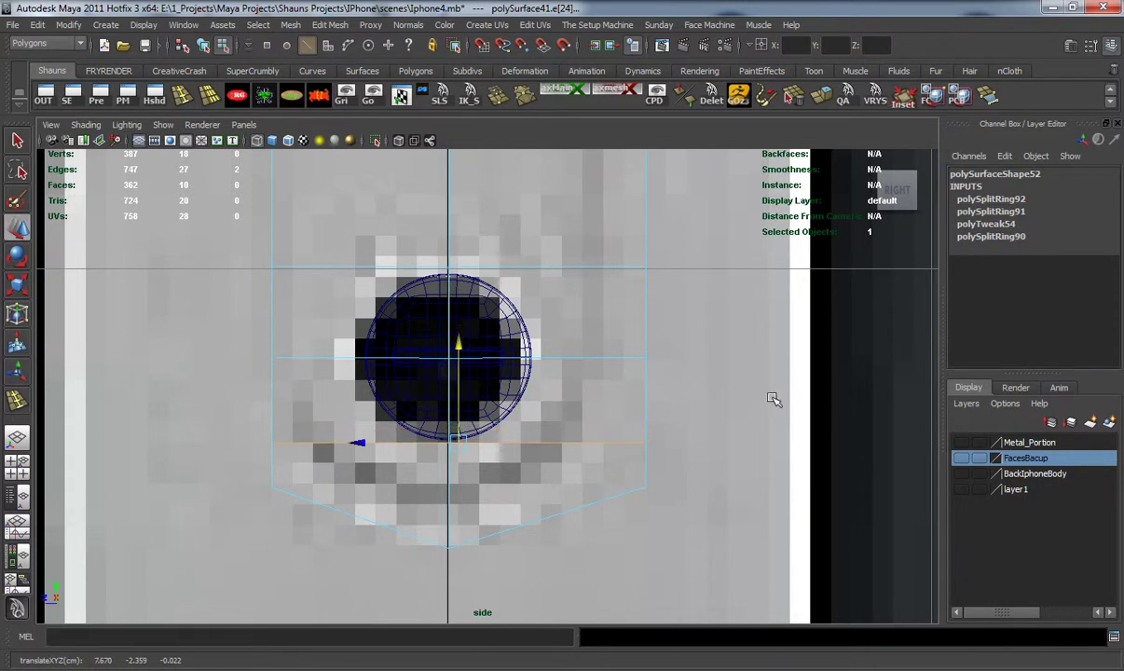
In the perspective view, select the small round button and move it along X to about 1.946 so it meets the strip's lower end
key(space)
key(space)
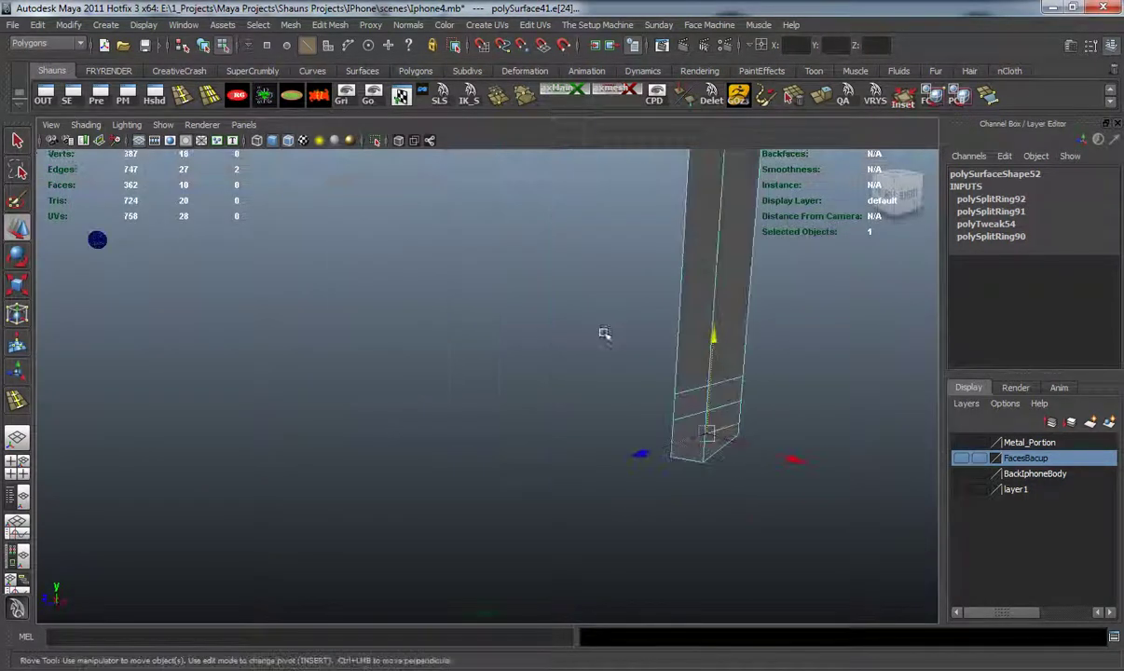
alt+drag(646, 330, 210, 301)
click(134, 253)
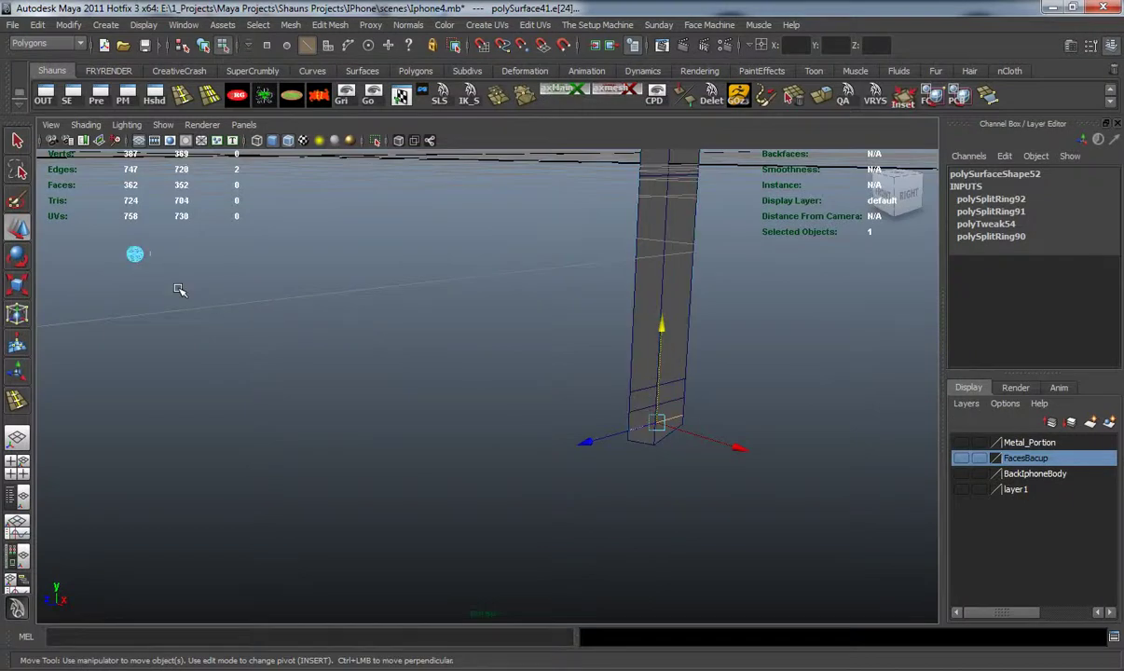
click(134, 253)
click(134, 253)
drag(168, 260, 822, 485)
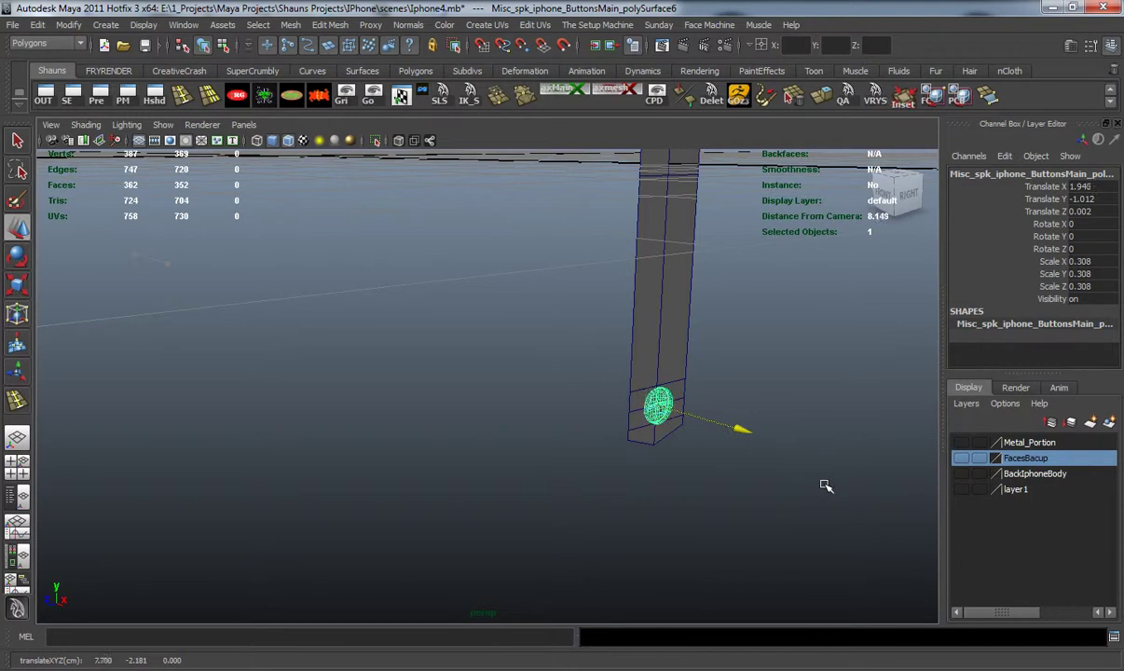
Set the small button's Rotate Y to 180, move it along X to about 1.939 against the strip's face, and deselect it
click(1085, 237)
click(1079, 237)
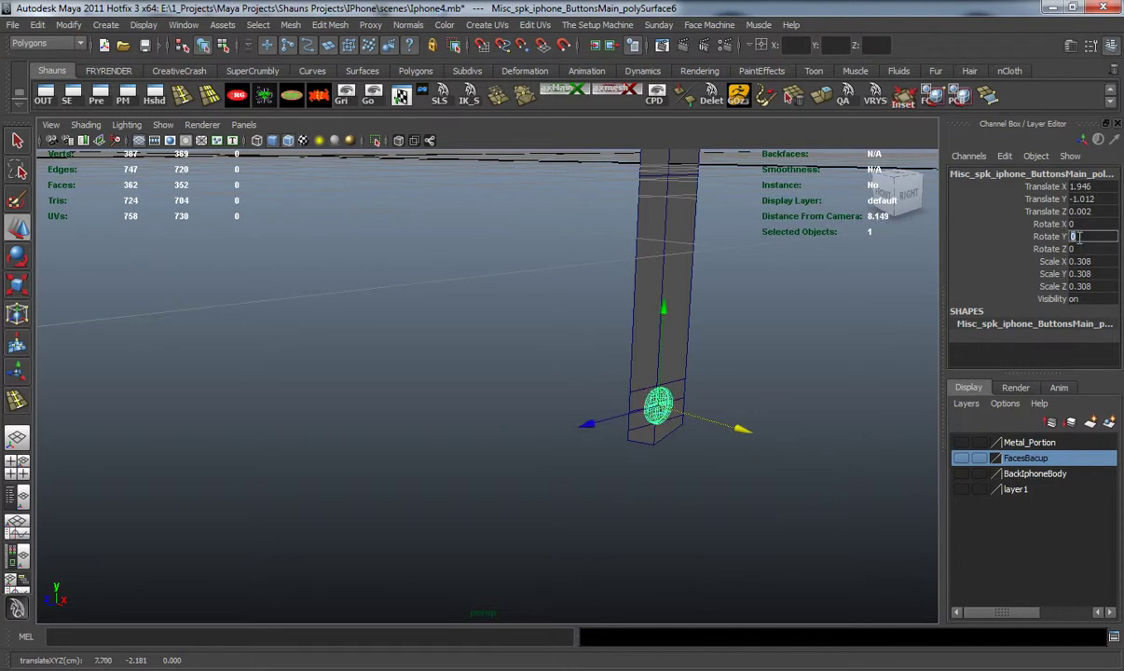
key(Return)
key(f)
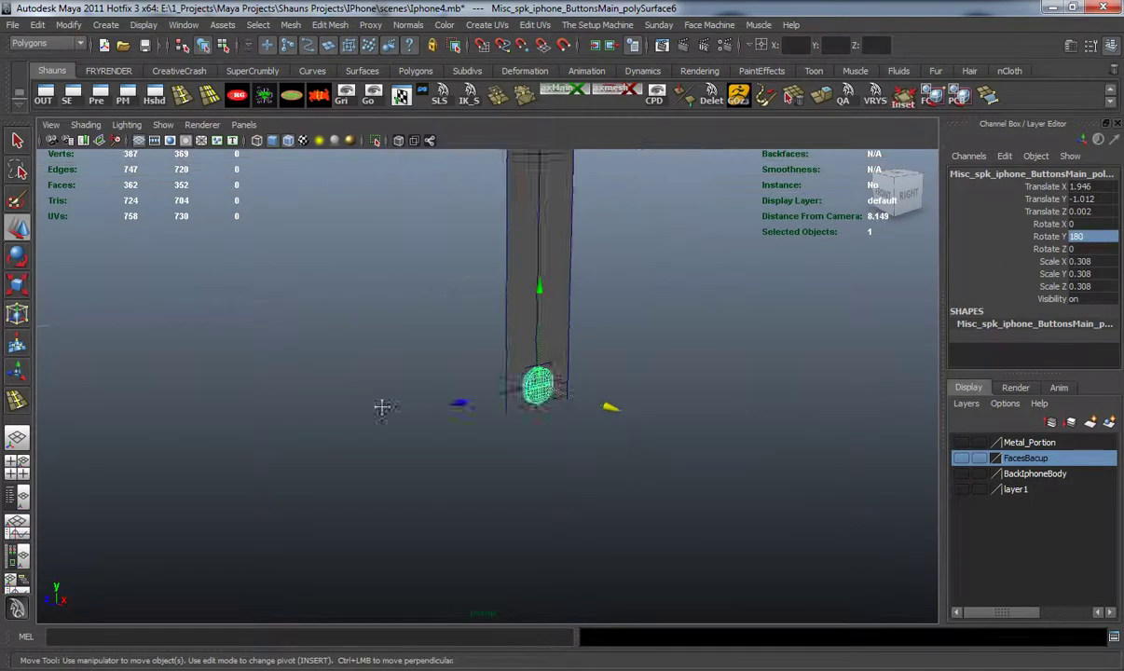
alt+drag(412, 444, 657, 427)
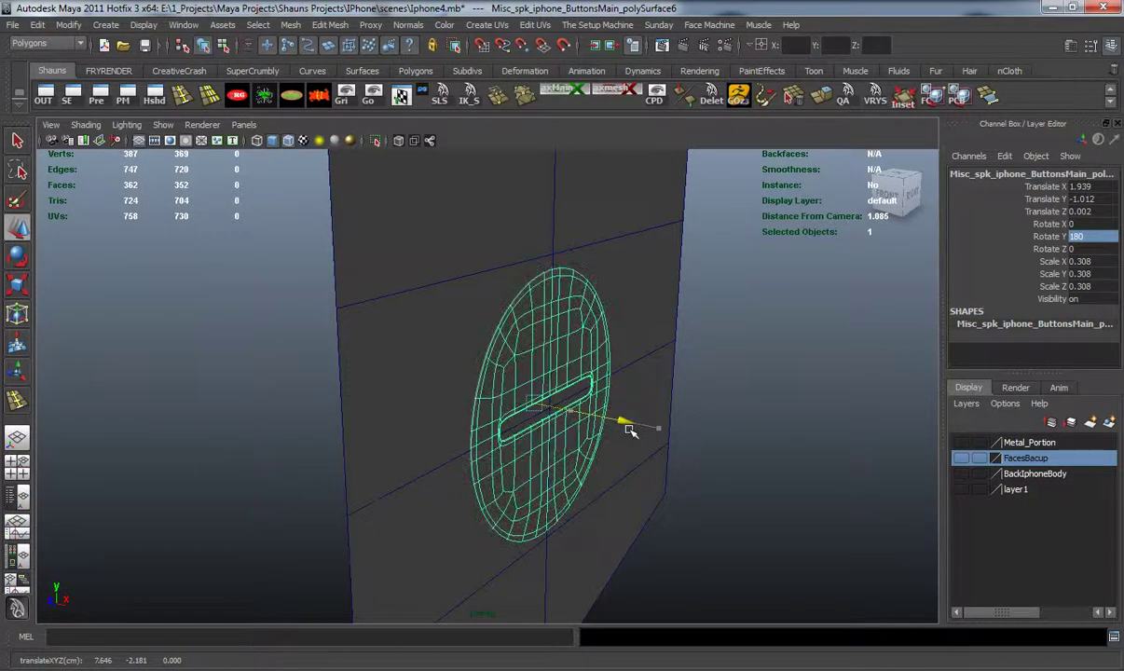
click(732, 431)
Extrude the four strip faces behind the small button and scale them inward along Z and Y into an inset framing it
alt+drag(732, 432, 411, 439)
alt+middle_drag(411, 439, 758, 479)
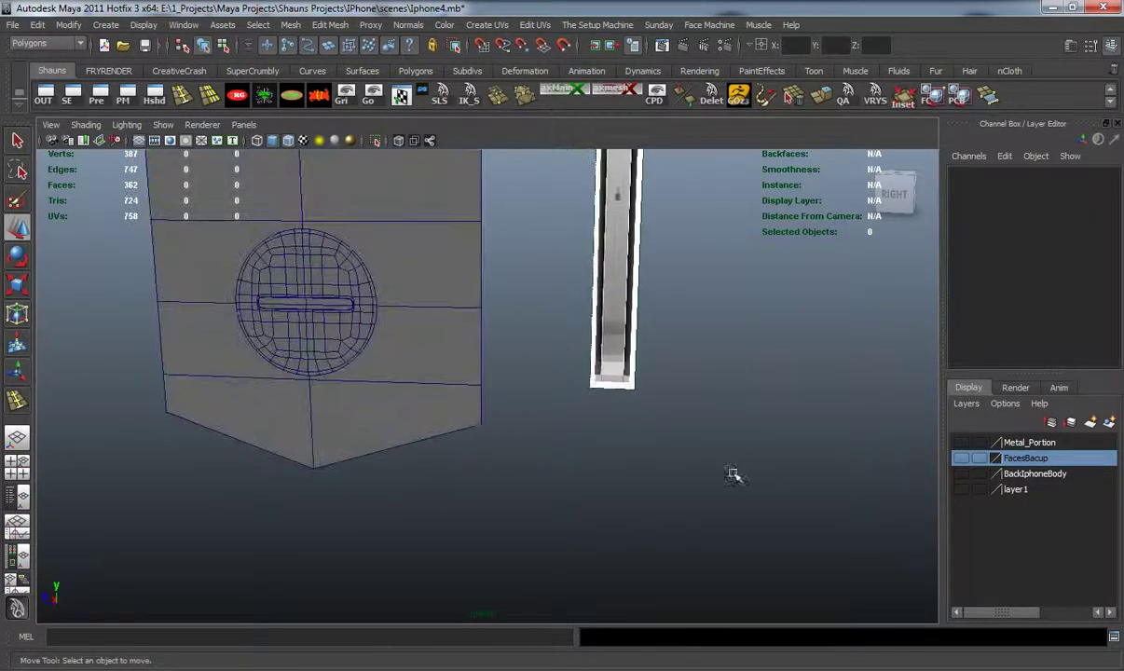
alt+middle_drag(565, 445, 649, 484)
alt+drag(559, 483, 604, 454)
alt+middle_drag(609, 406, 542, 439)
scroll(587, 437, up, 2)
mouse_move(361, 315)
right_down()
mouse_move(362, 337)
mouse_move(348, 316)
right_up()
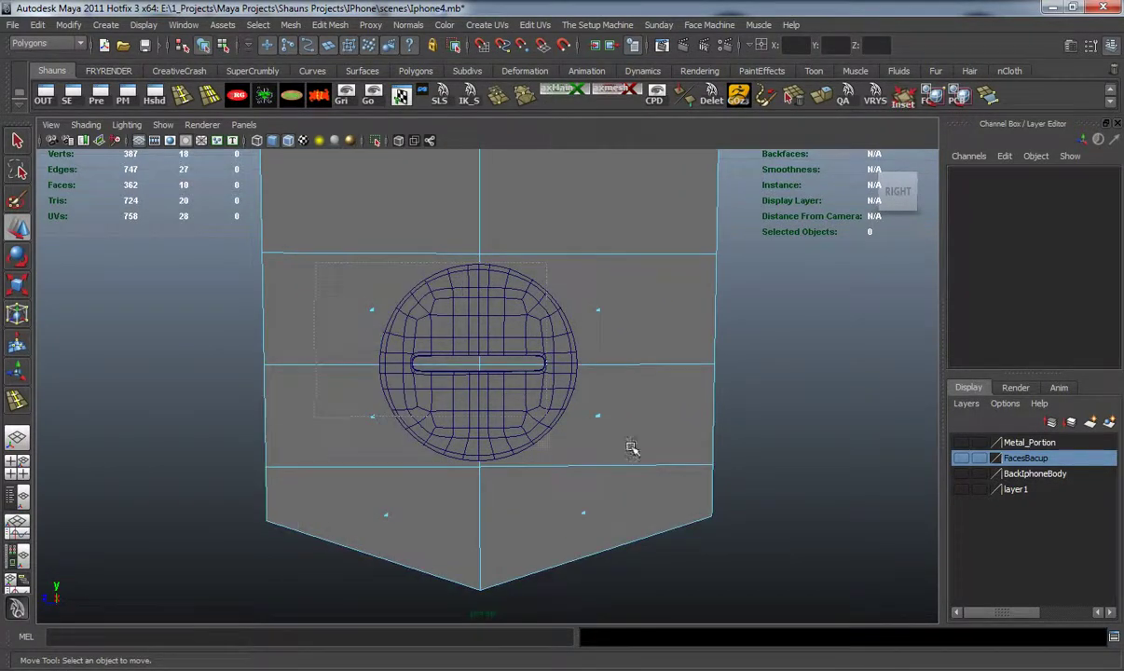
drag(631, 448, 627, 447)
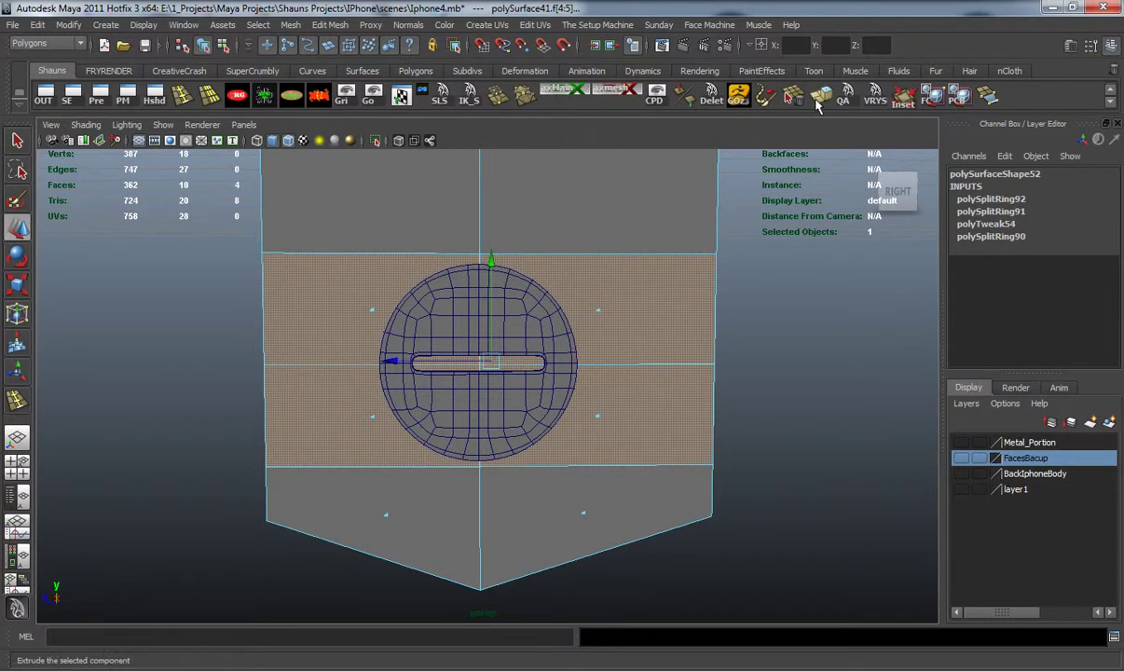
click(817, 102)
key(r)
drag(633, 362, 566, 363)
drag(496, 500, 495, 485)
alt+middle_drag(485, 471, 491, 446)
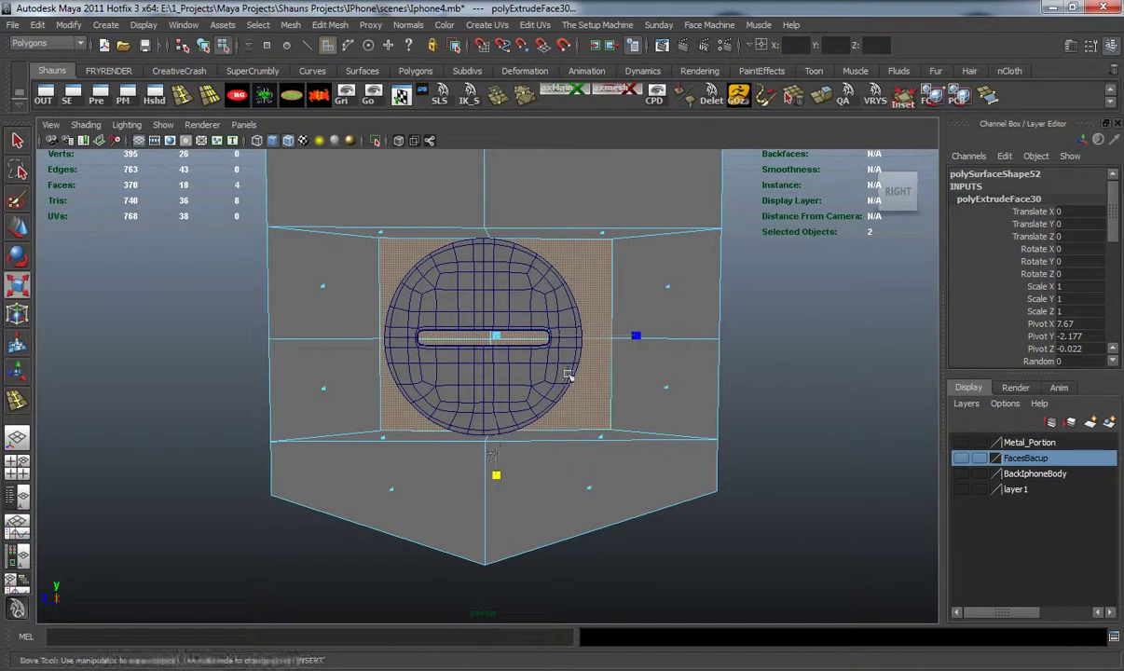
Shift the extruded inset faces slightly along Z to centre them behind the button and deselect them
key(w)
drag(392, 333, 384, 334)
click(178, 390)
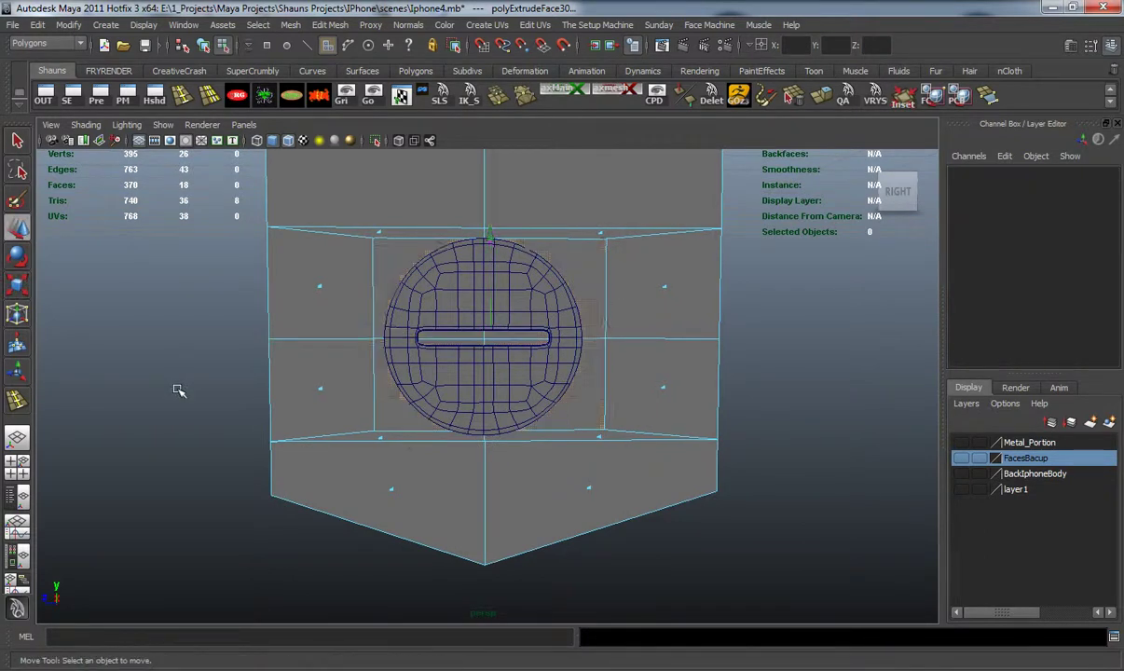
Scale the inset's four corner vertices inward along Y and Z, and move its right-hand side vertices along Z toward the button's rim
alt+middle_drag(406, 478, 402, 405)
scroll(401, 405, up, 3)
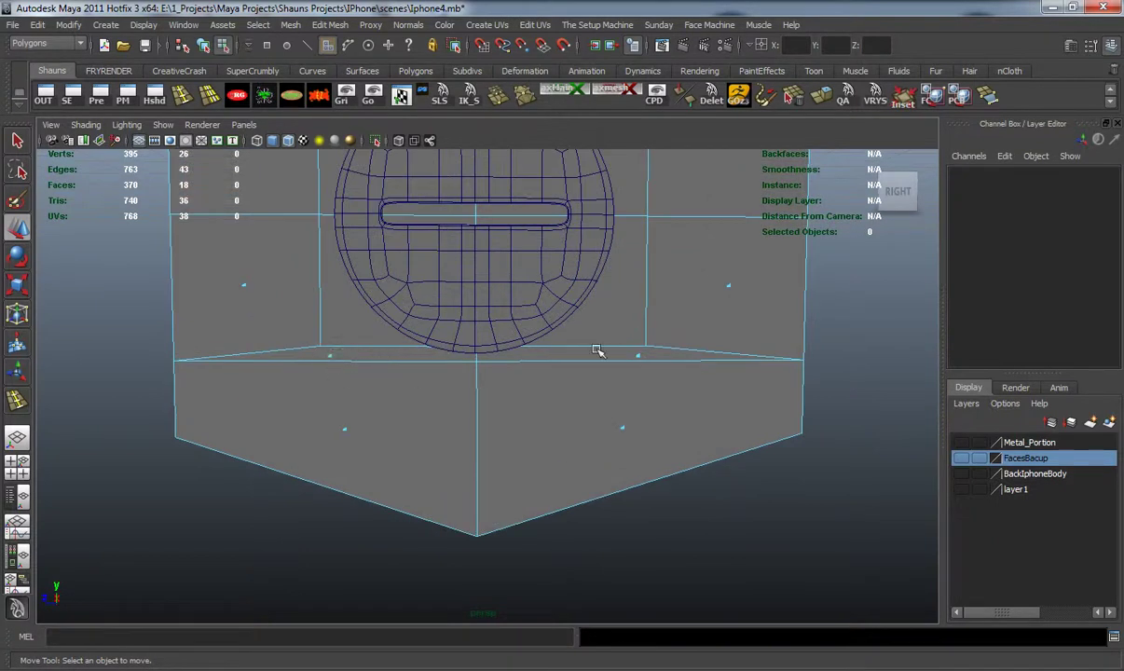
alt+drag(475, 318, 331, 251)
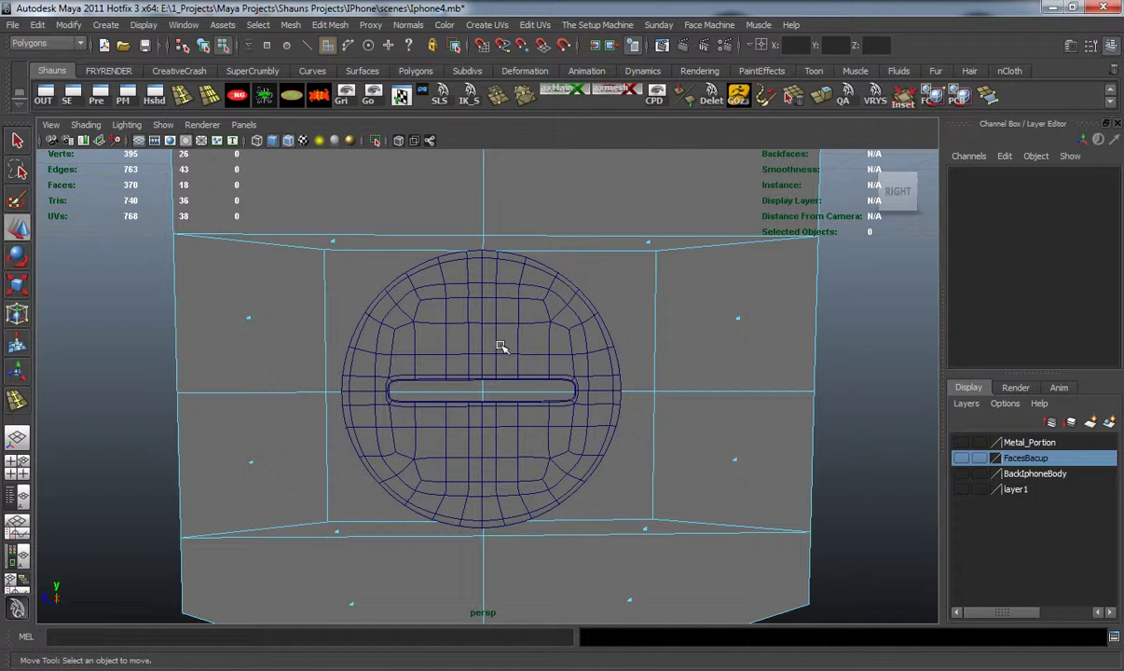
alt+drag(489, 385, 391, 286)
right_drag(363, 215, 287, 201)
drag(291, 201, 351, 228)
shift+drag(364, 497, 364, 496)
shift+drag(681, 491, 682, 493)
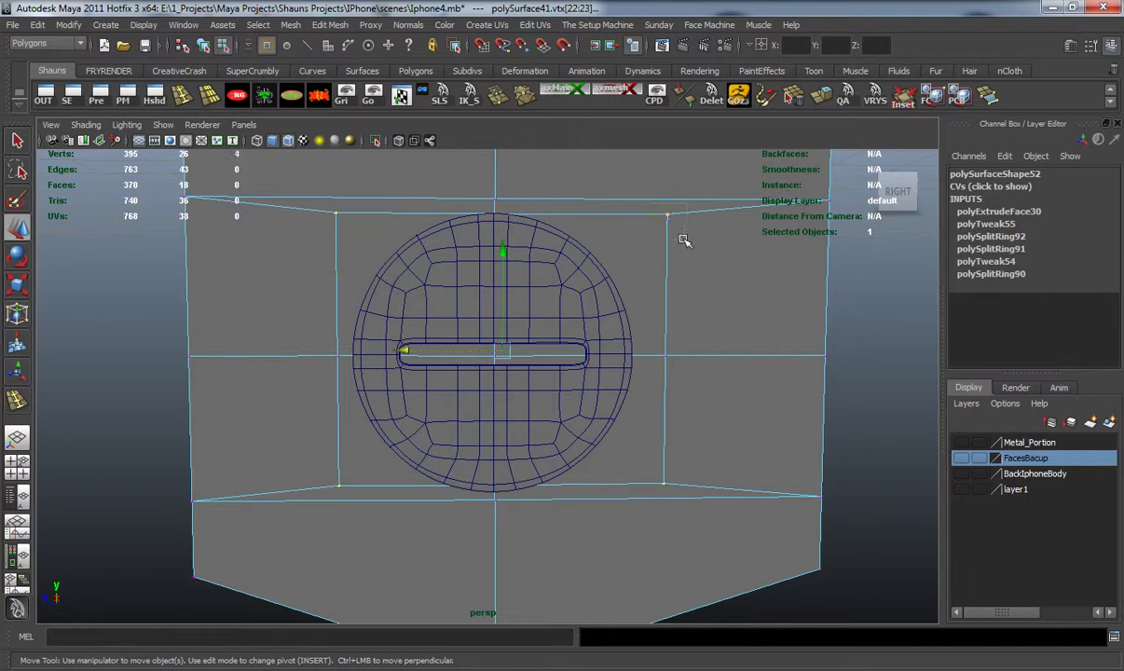
shift+drag(685, 237, 685, 238)
key(r)
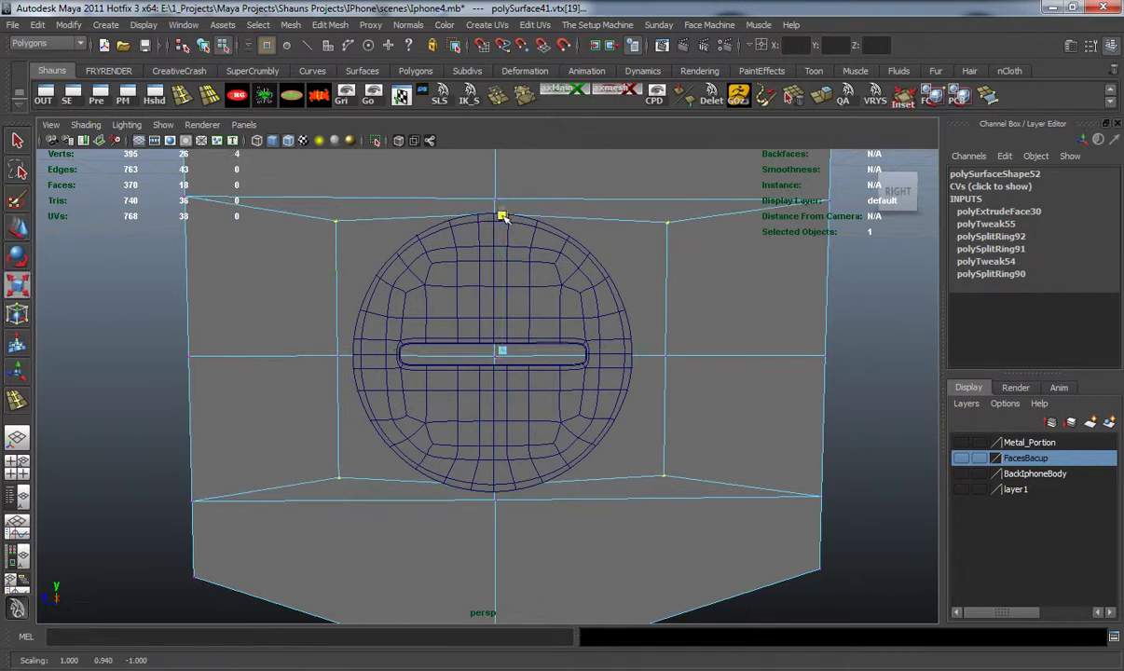
drag(642, 350, 603, 350)
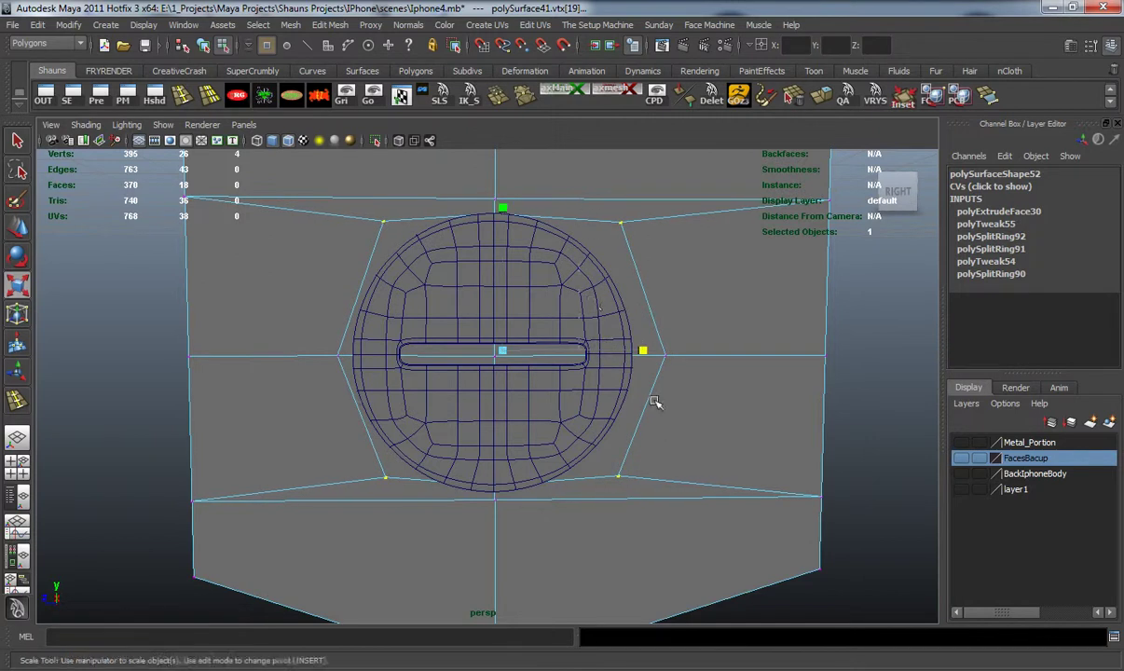
key(w)
drag(571, 352, 535, 349)
Lower the inset's two upper corner vertices along Y and scale them closer together along Z to follow the button's round outline
drag(582, 210, 601, 254)
shift+drag(355, 206, 429, 248)
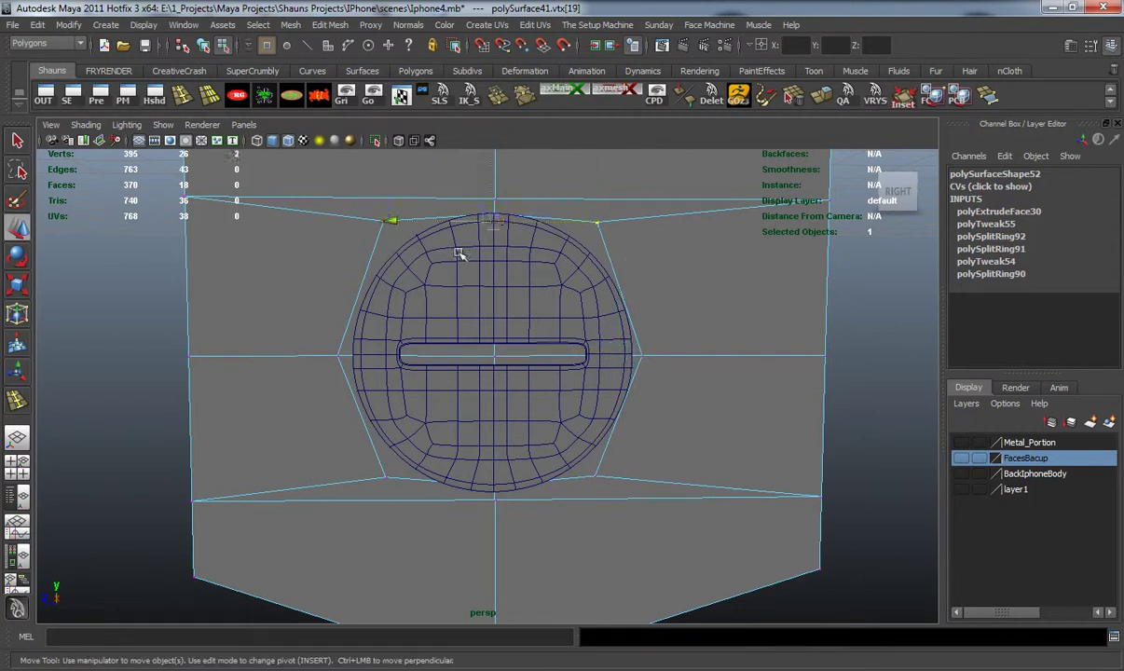
drag(490, 179, 490, 188)
key(r)
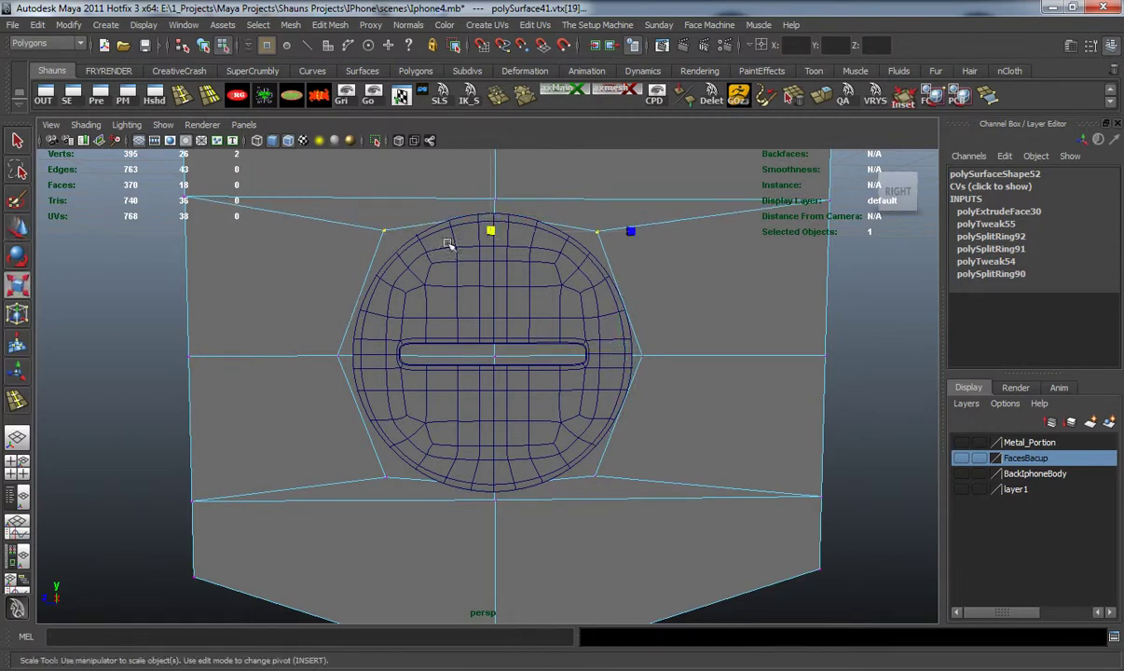
drag(629, 231, 611, 230)
Move the two middle vertices above the button slightly up along Y to round off the top of the inset
key(w)
drag(490, 195, 490, 195)
drag(486, 200, 530, 257)
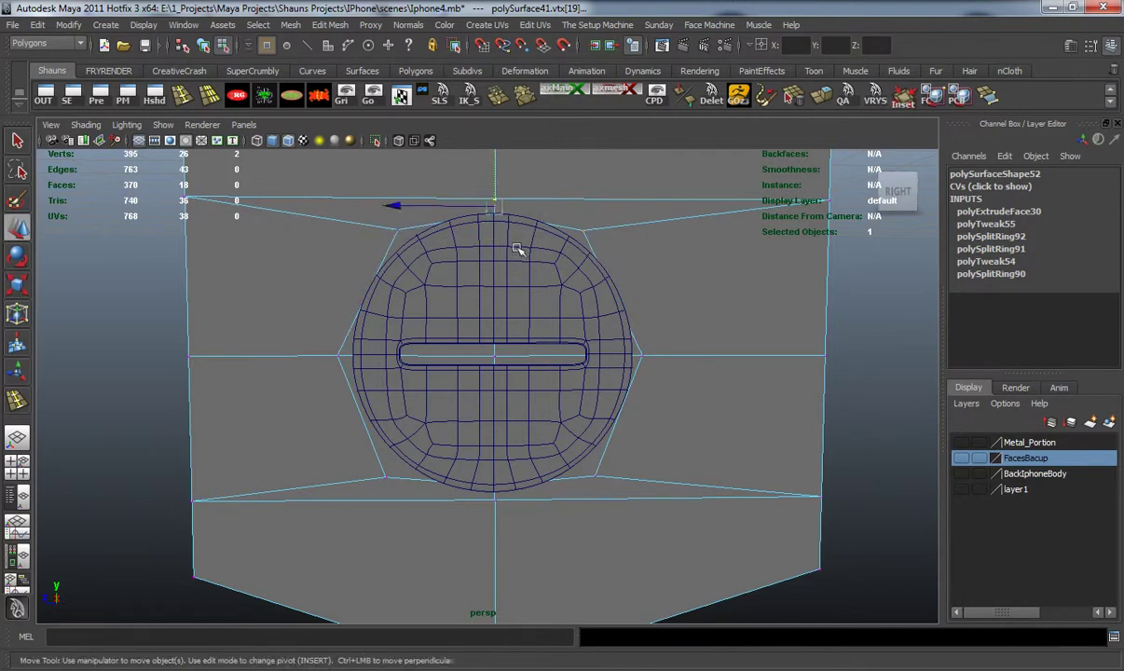
drag(492, 186, 493, 177)
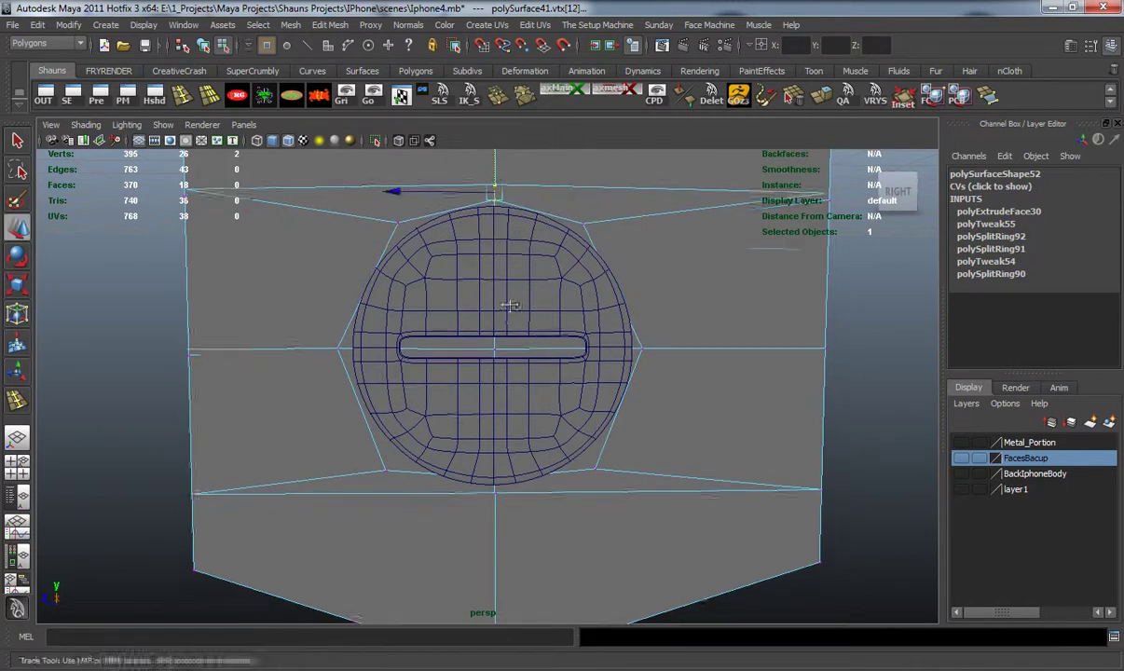
Scale the inset's two lower corner vertices slightly closer together along Z to follow the button's round outline
alt+middle_drag(504, 370, 505, 263)
click(492, 375)
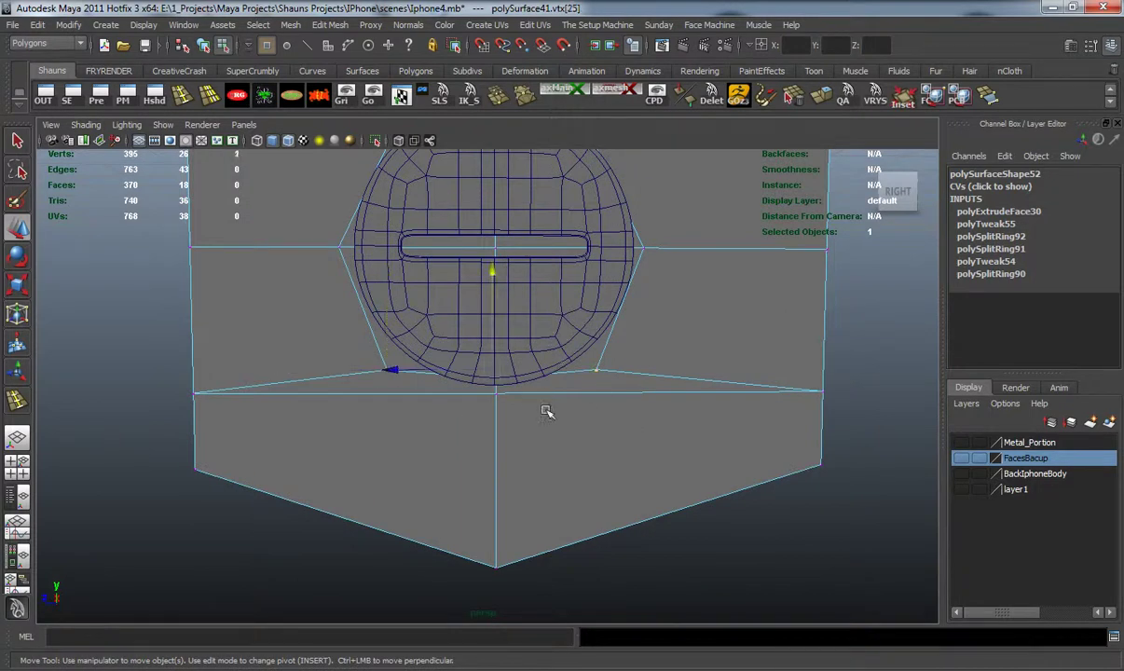
key(r)
drag(628, 370, 623, 370)
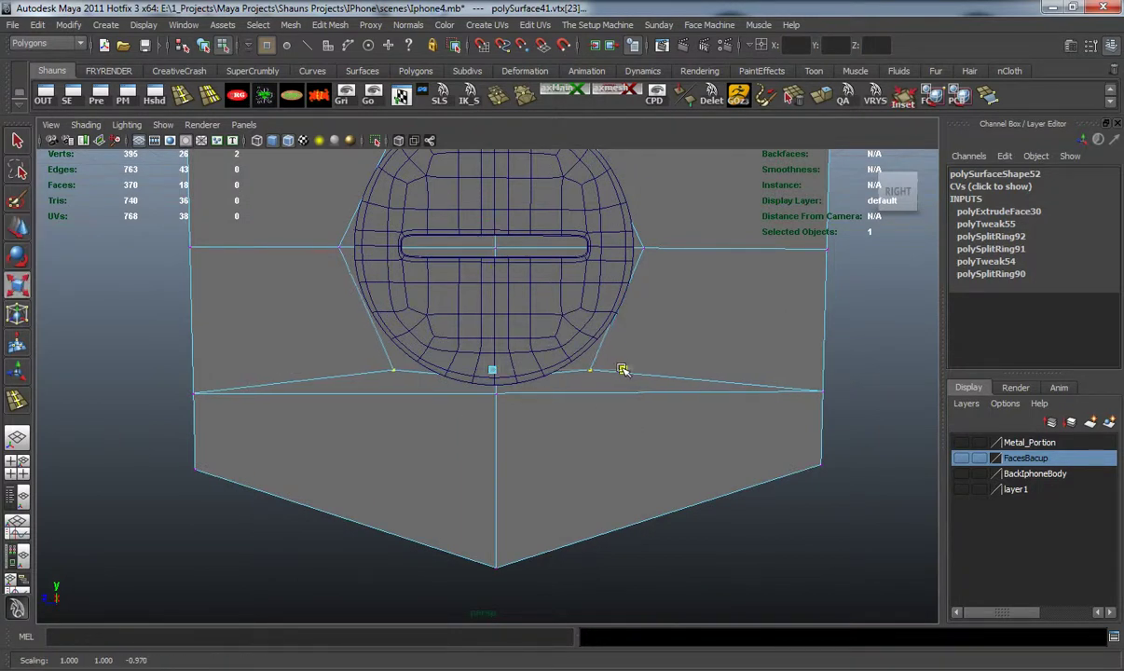
Move the middle vertices beneath the button slightly down along Y and check the rounded inset in smooth preview
click(494, 392)
key(w)
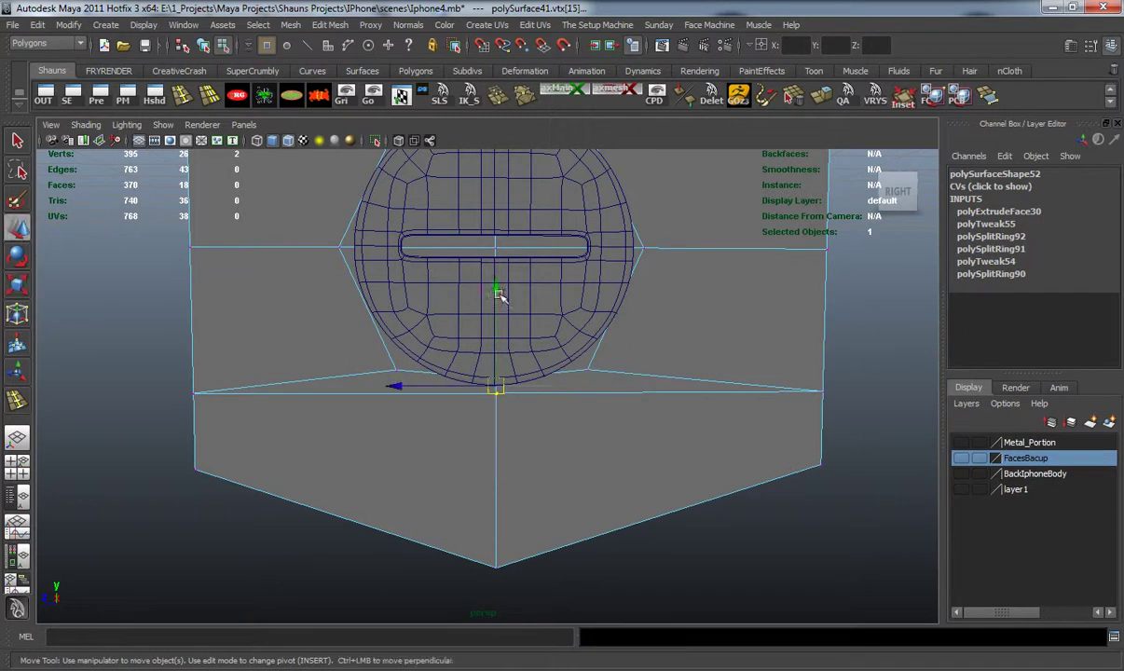
drag(493, 291, 495, 300)
scroll(480, 313, down, 3)
alt+middle_drag(477, 306, 495, 370)
key(3)
key(1)
Scale all vertices around the inset up to about 1.04 along Y and Z, check the smooth preview and deselect them
mouse_move(246, 384)
alt+mouse_down()
mouse_move(259, 384)
mouse_move(248, 380)
alt+mouse_up()
drag(620, 502, 646, 490)
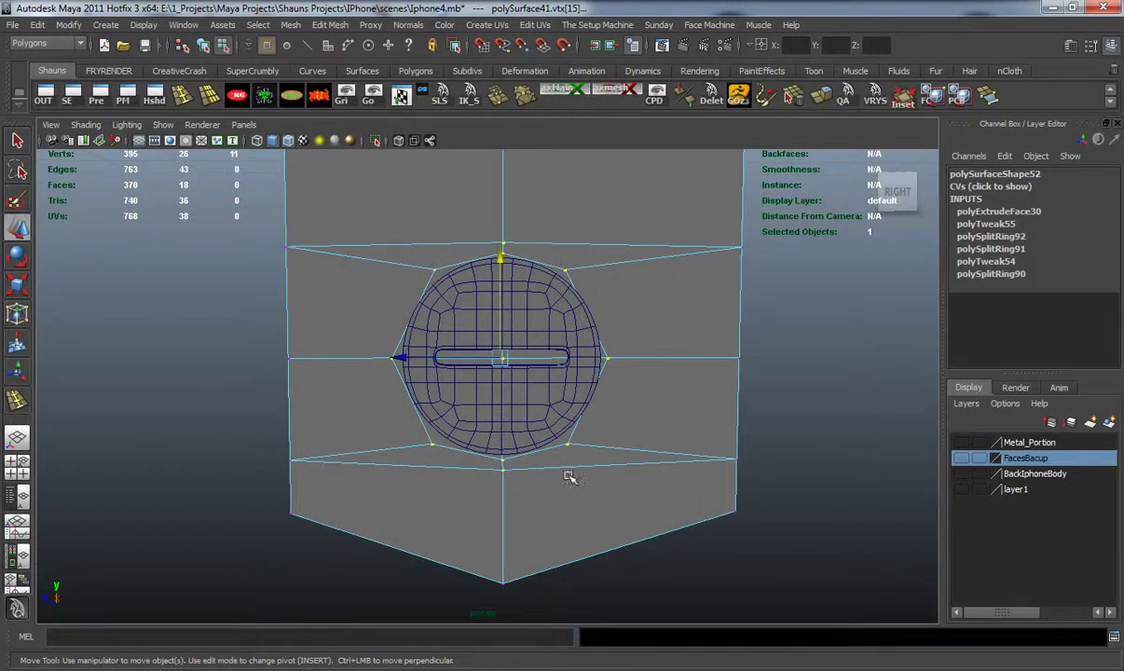
alt+drag(559, 466, 566, 459)
key(r)
drag(511, 357, 515, 358)
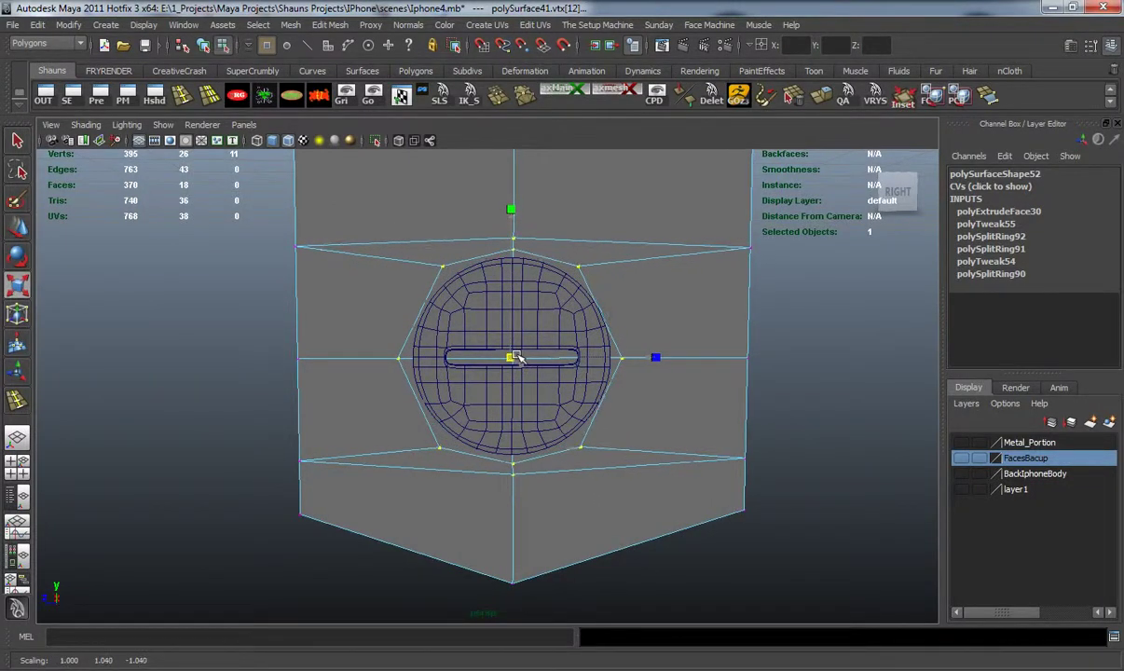
key(3)
key(1)
click(182, 366)
alt+middle_drag(181, 365, 272, 383)
scroll(273, 383, up, 3)
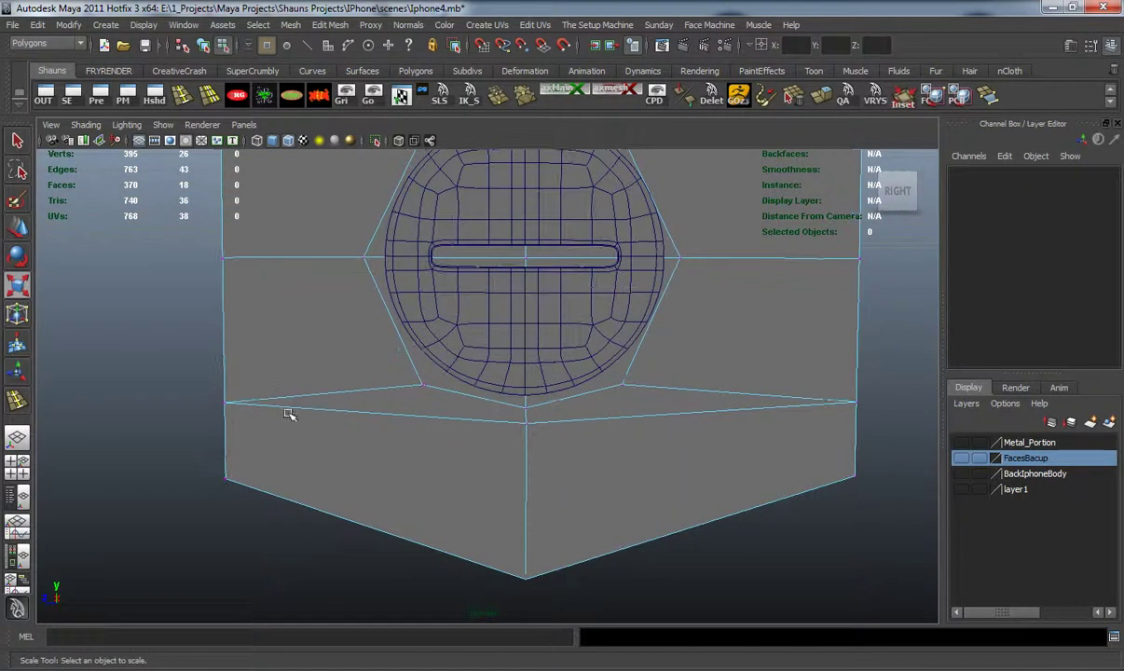
Try to delete the two cross edges below the inset and the two sloping edges at its upper corners
right_drag(360, 412, 356, 377)
click(363, 414)
shift+click(607, 417)
alt+middle_drag(460, 220, 447, 317)
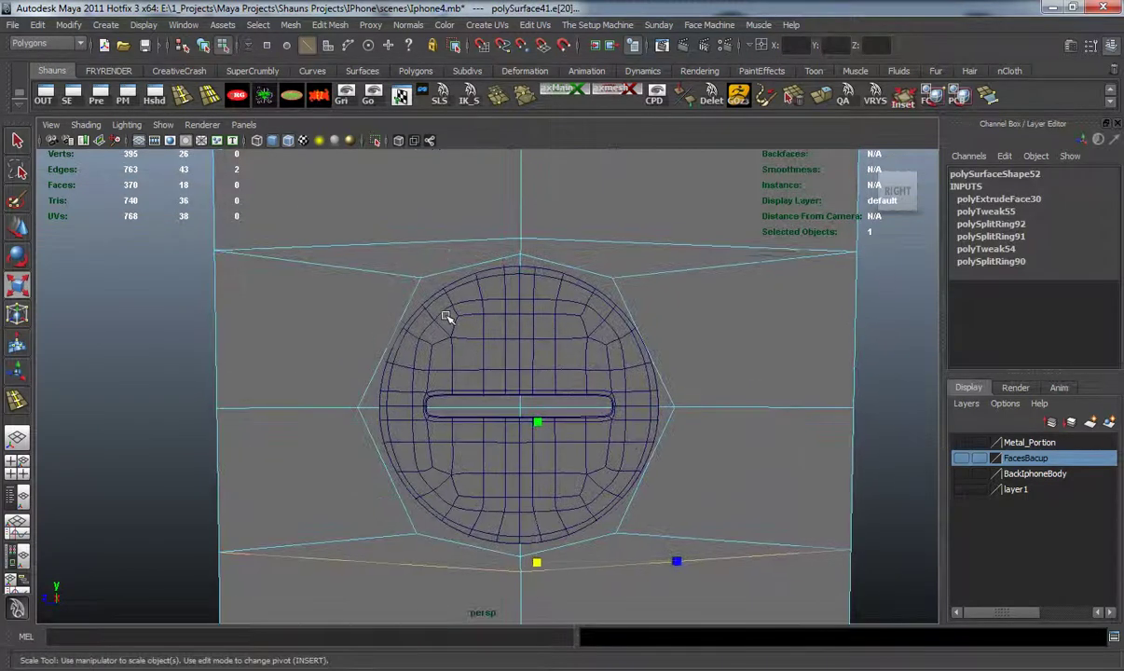
shift+click(354, 269)
shift+click(669, 271)
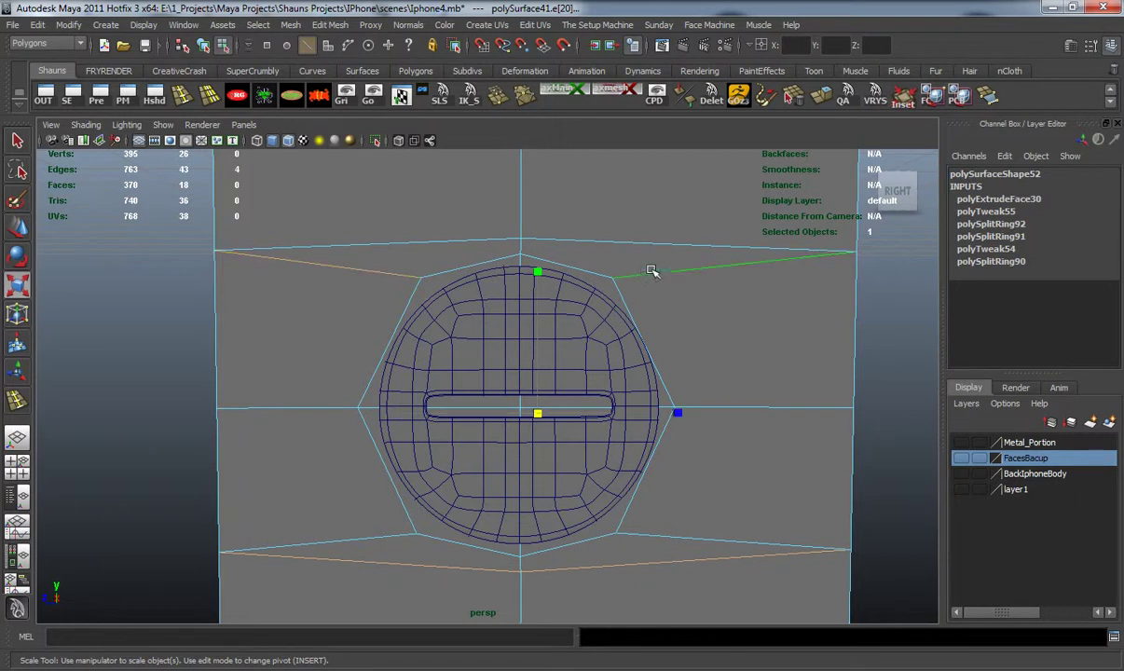
click(329, 24)
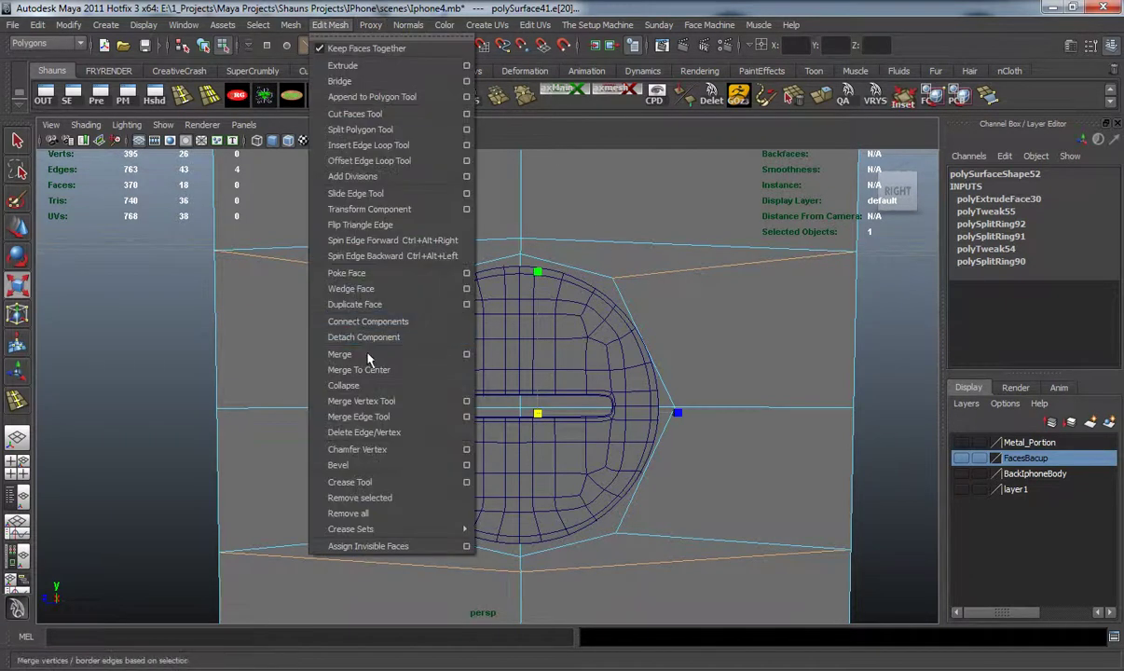
click(363, 432)
key(ctrl+z)
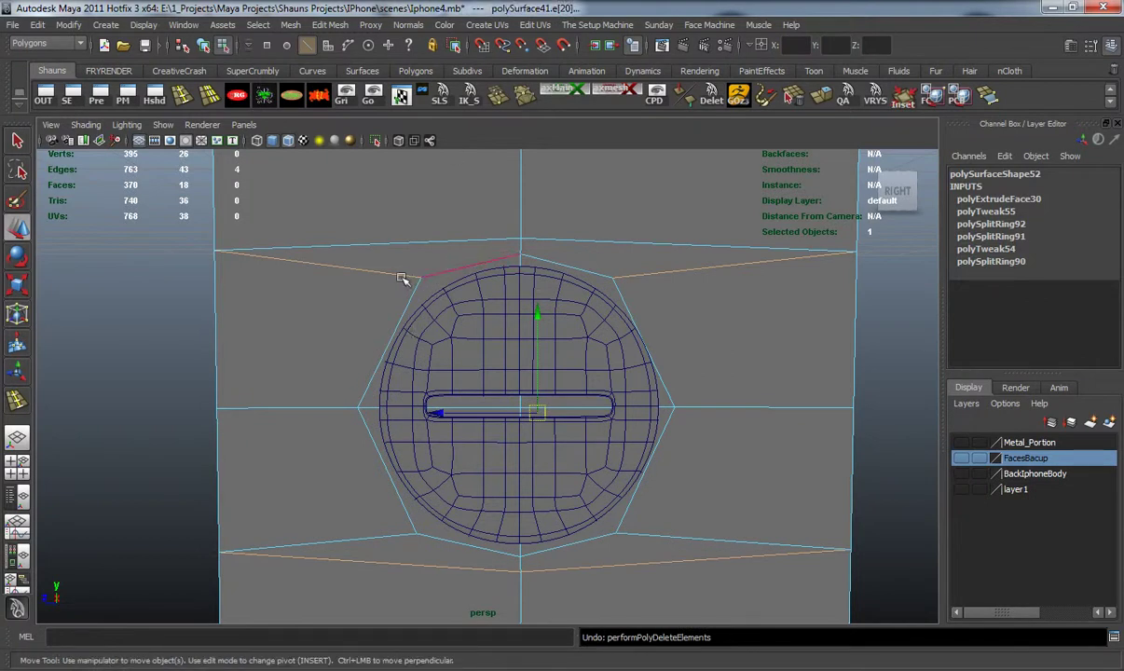
Split the faces above the inset with a short vertical edge from each upper corner to the cross edge above
click(414, 71)
click(401, 95)
click(425, 284)
click(401, 245)
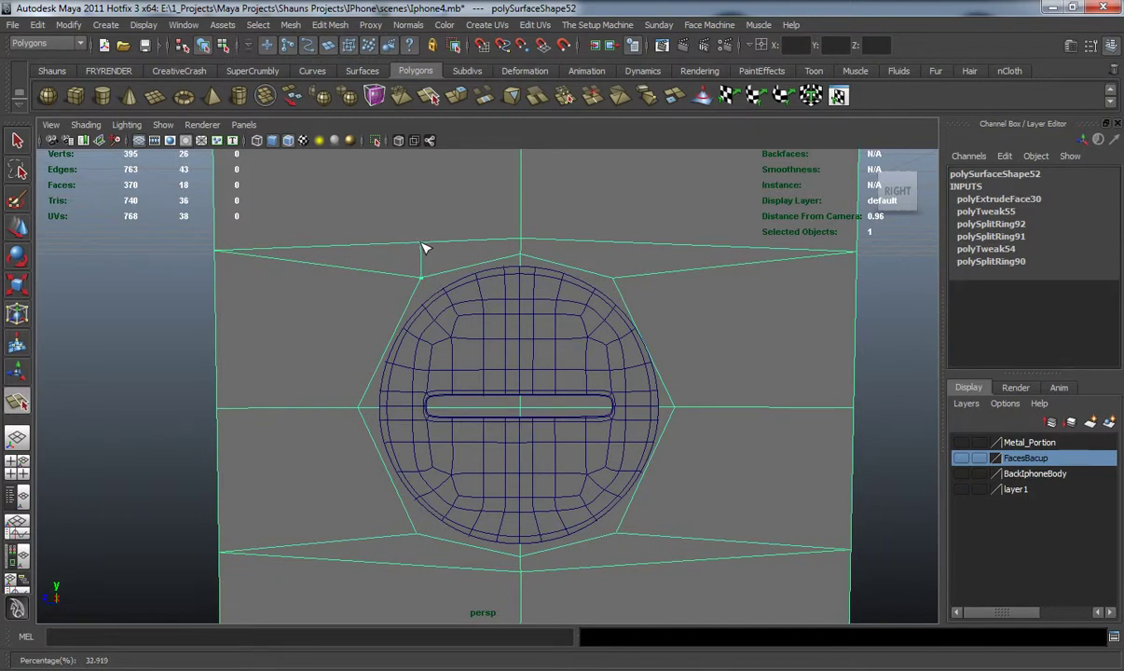
key(Return)
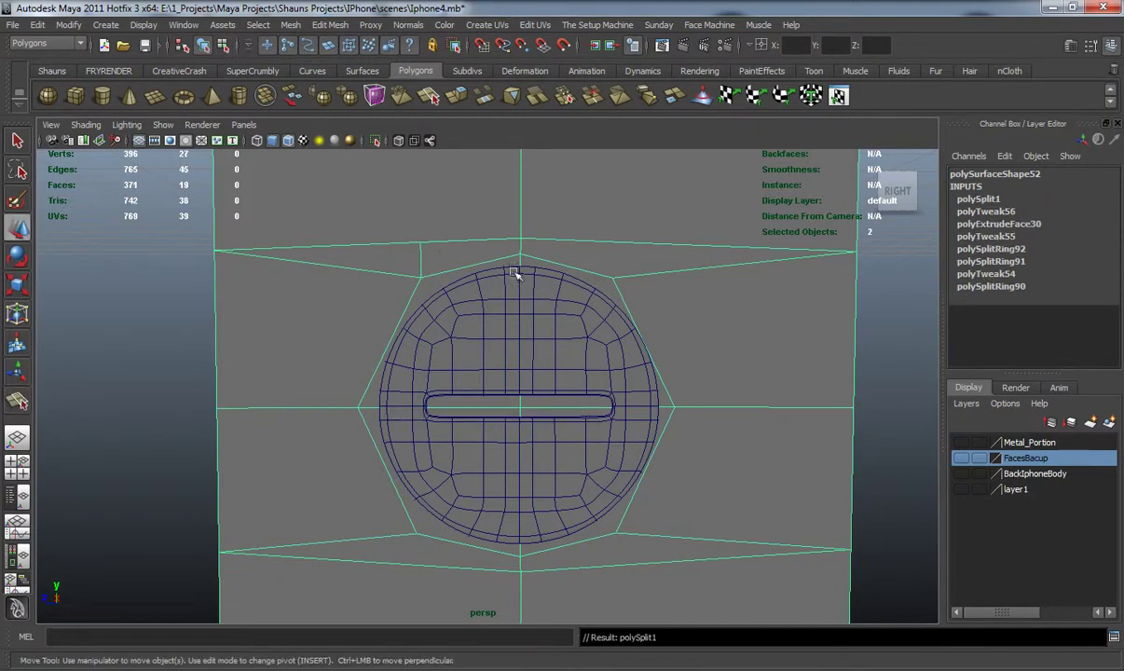
click(613, 278)
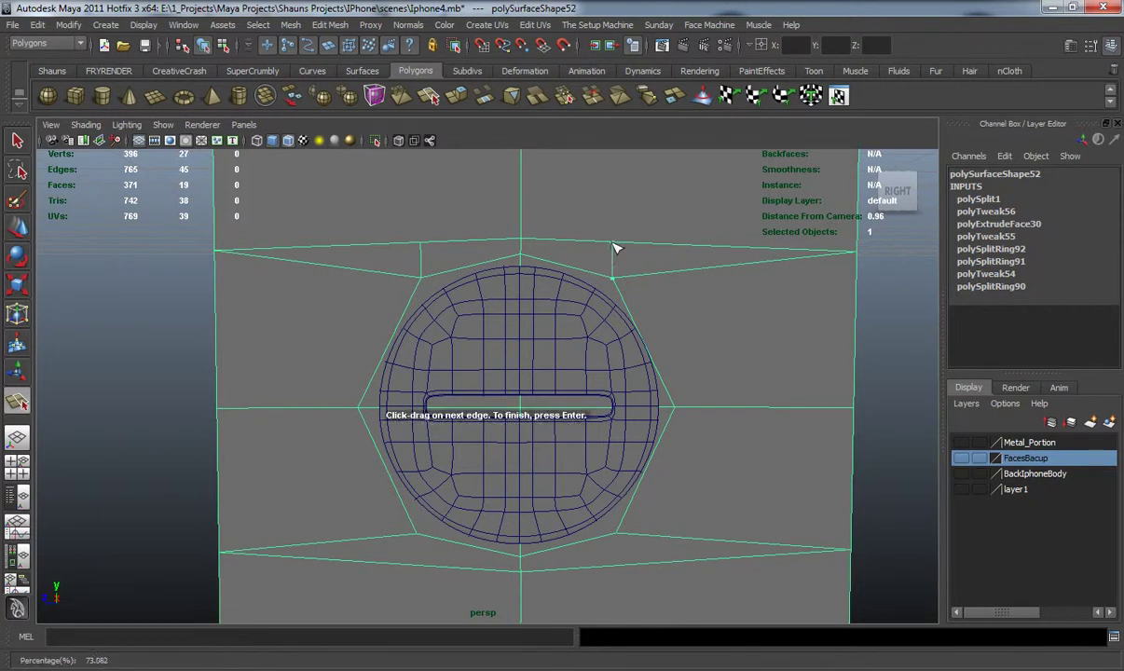
key(w)
Split the faces from the inset's lower-left corner across the cross edge to the strip's lower-left corner vertex
alt+middle_drag(504, 390, 510, 305)
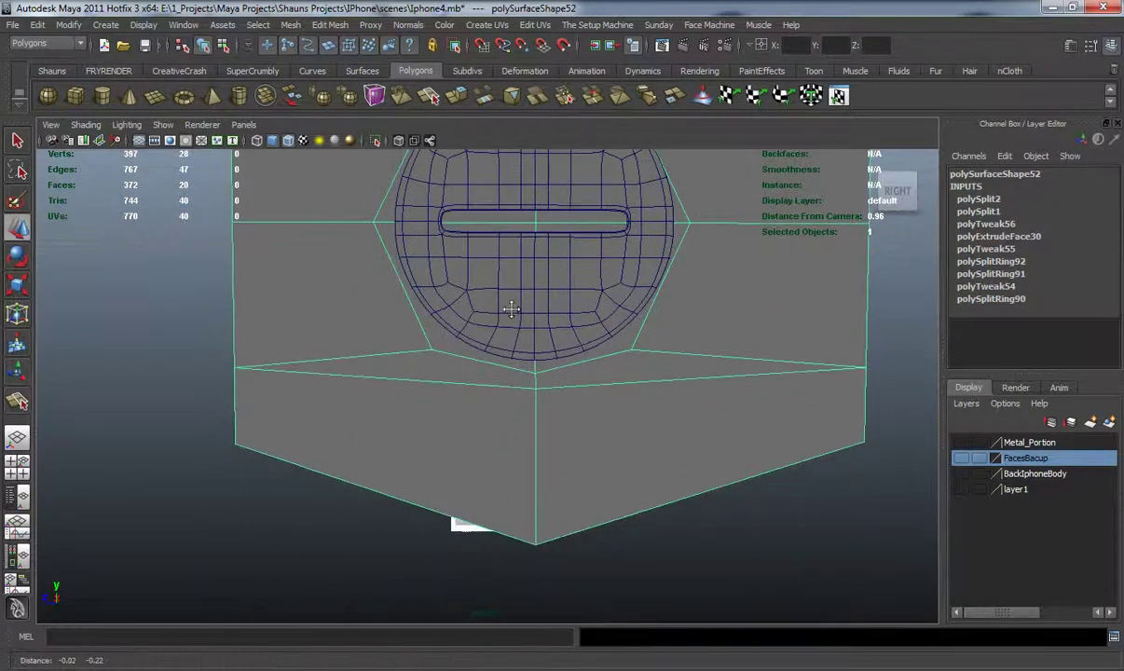
mouse_move(415, 370)
alt+mouse_down()
mouse_move(406, 358)
mouse_move(419, 366)
alt+mouse_up()
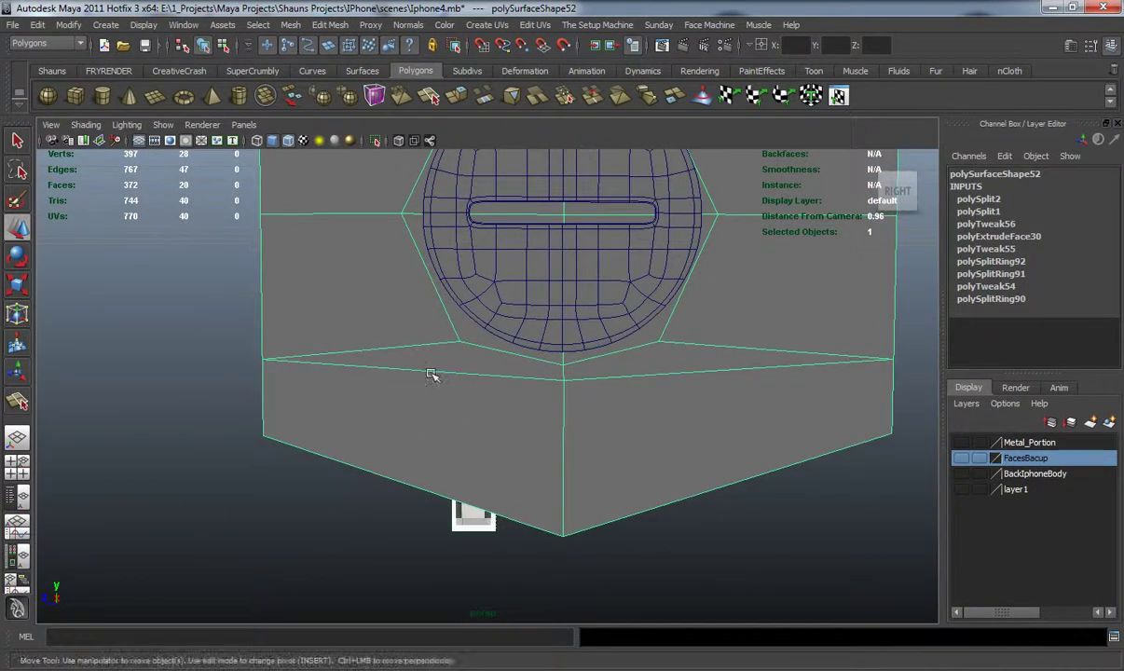
key(y)
click(264, 435)
drag(389, 370, 470, 347)
key(w)
alt+middle_drag(582, 392, 520, 380)
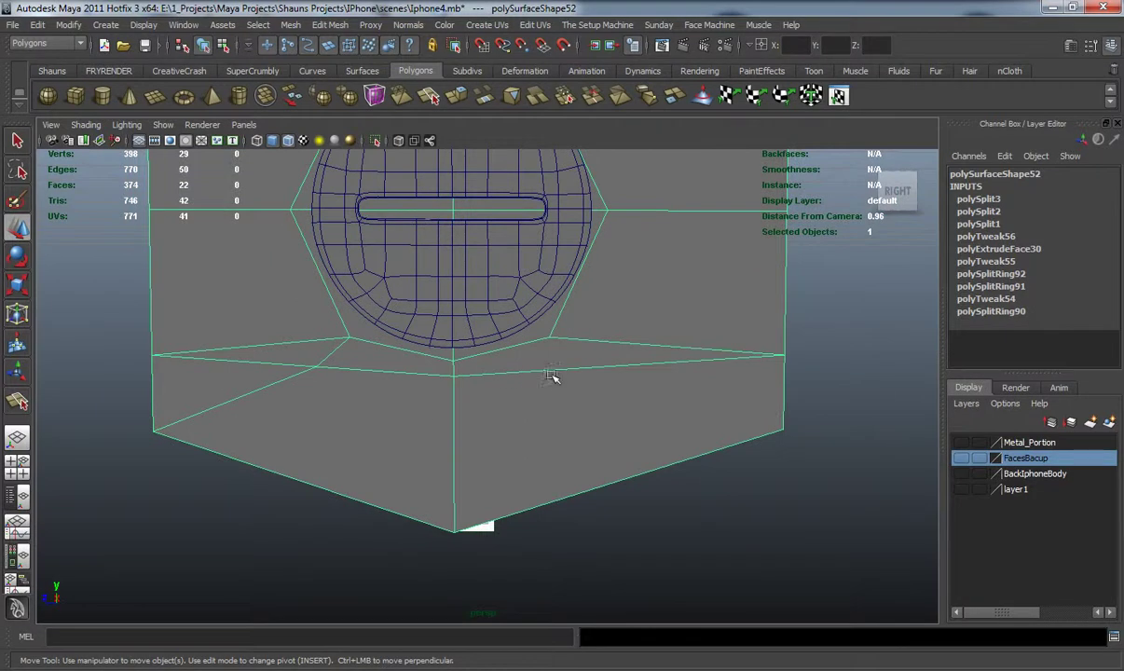
Split a matching diagonal edge from the inset's lower-right corner to the strip's lower-right corner and check it in smooth preview
key(y)
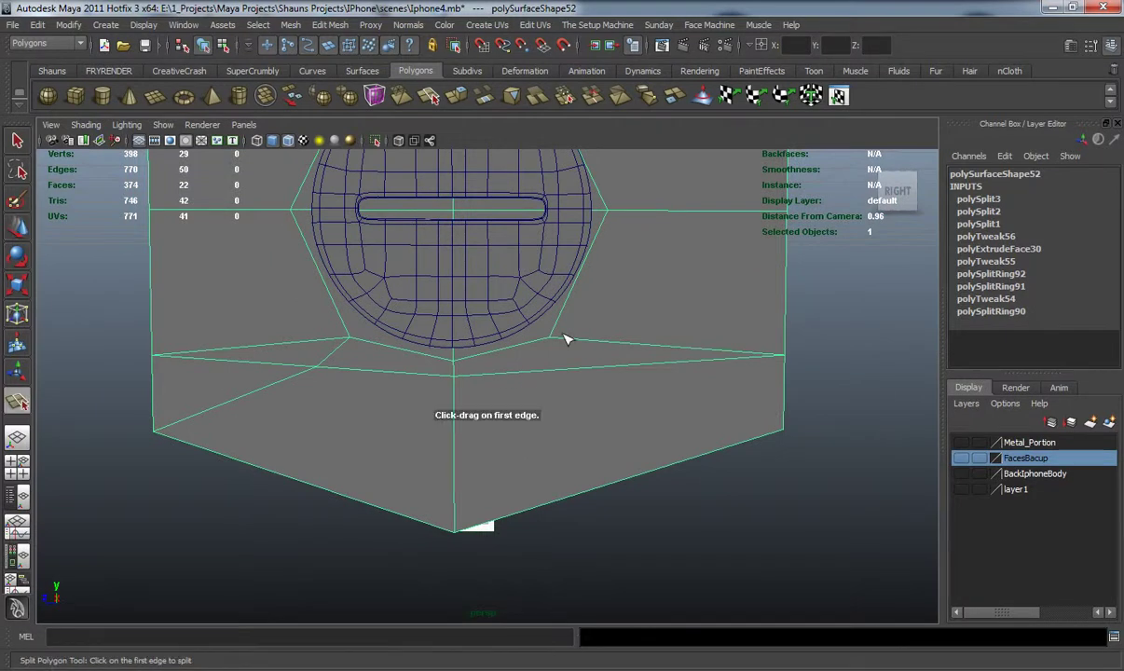
drag(537, 348, 597, 370)
drag(785, 411, 755, 438)
key(Return)
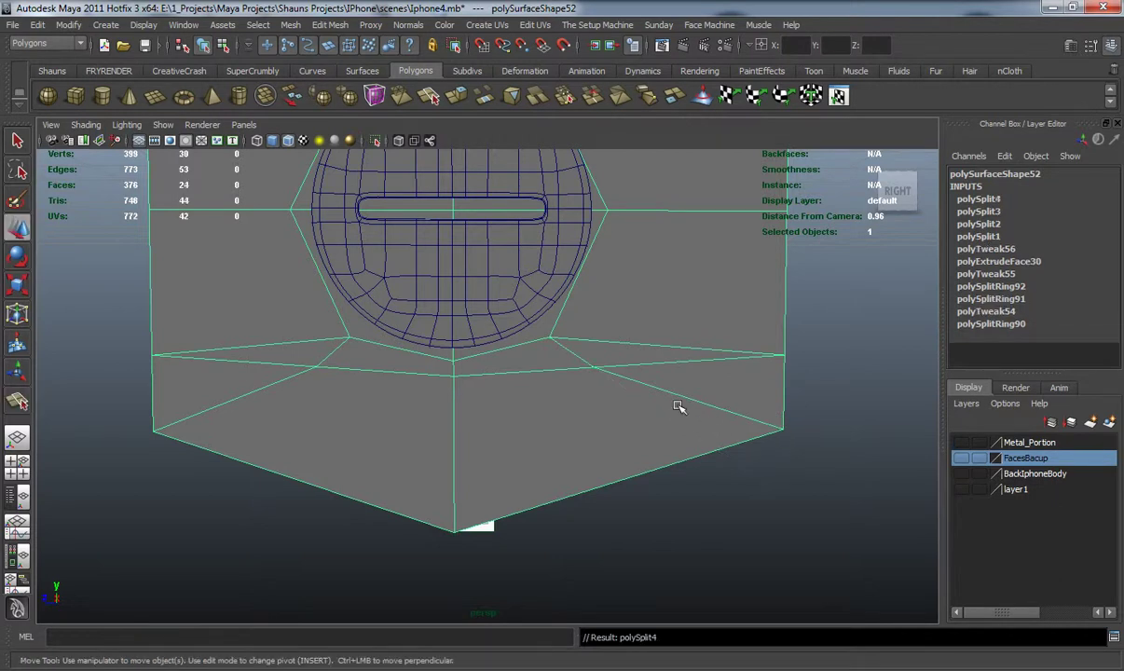
key(3)
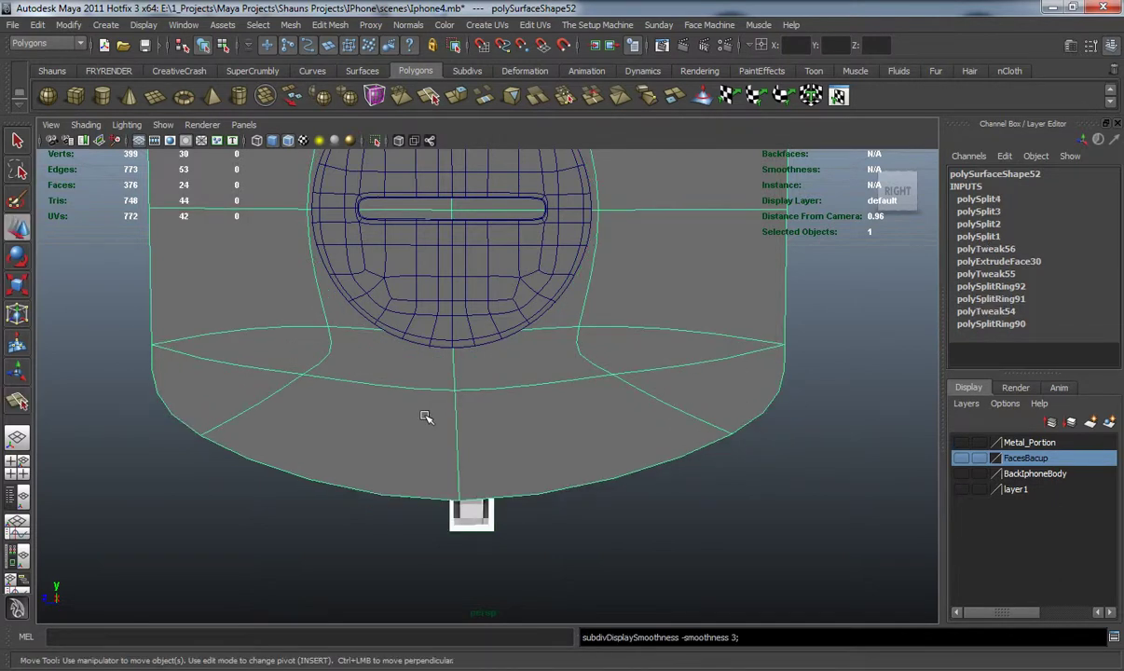
key(1)
Delete the cross edges below the inset and the two edges joining its lower corners to the strip's sides
right_drag(634, 367, 632, 330)
click(643, 363)
shift+click(485, 375)
shift+click(347, 369)
shift+click(267, 363)
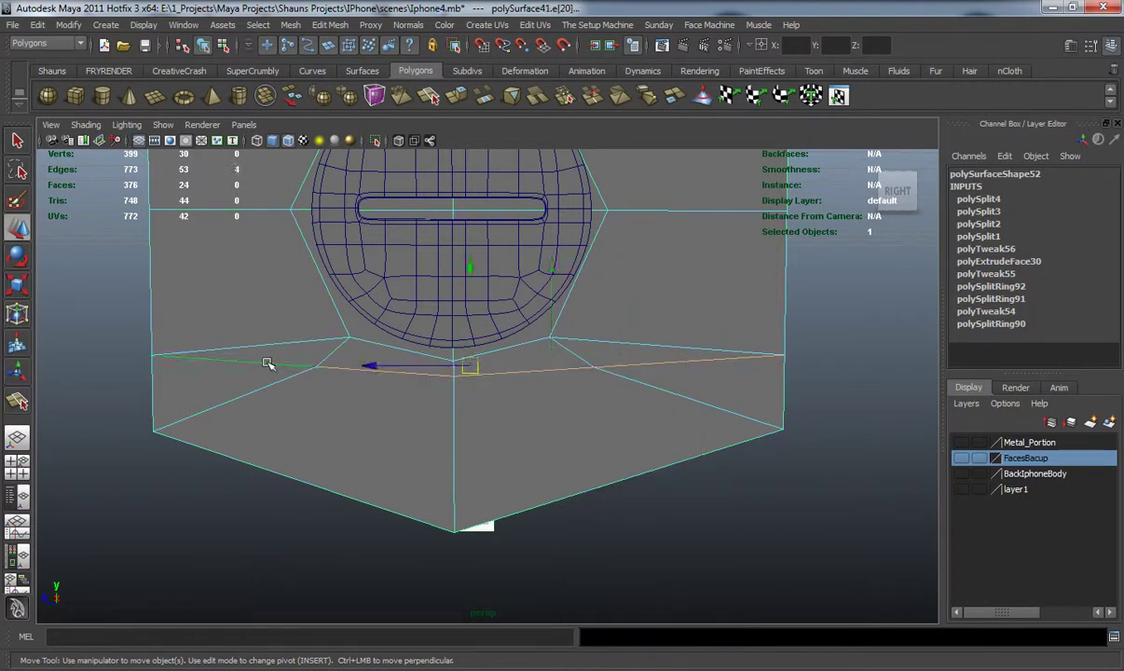
shift+click(261, 345)
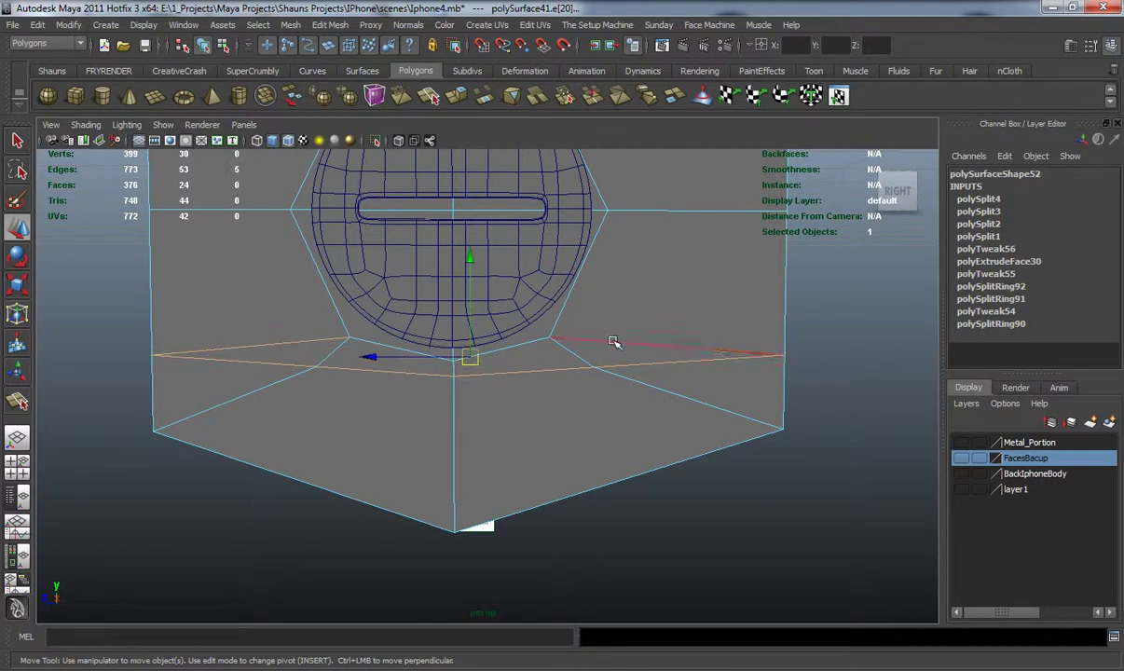
click(330, 24)
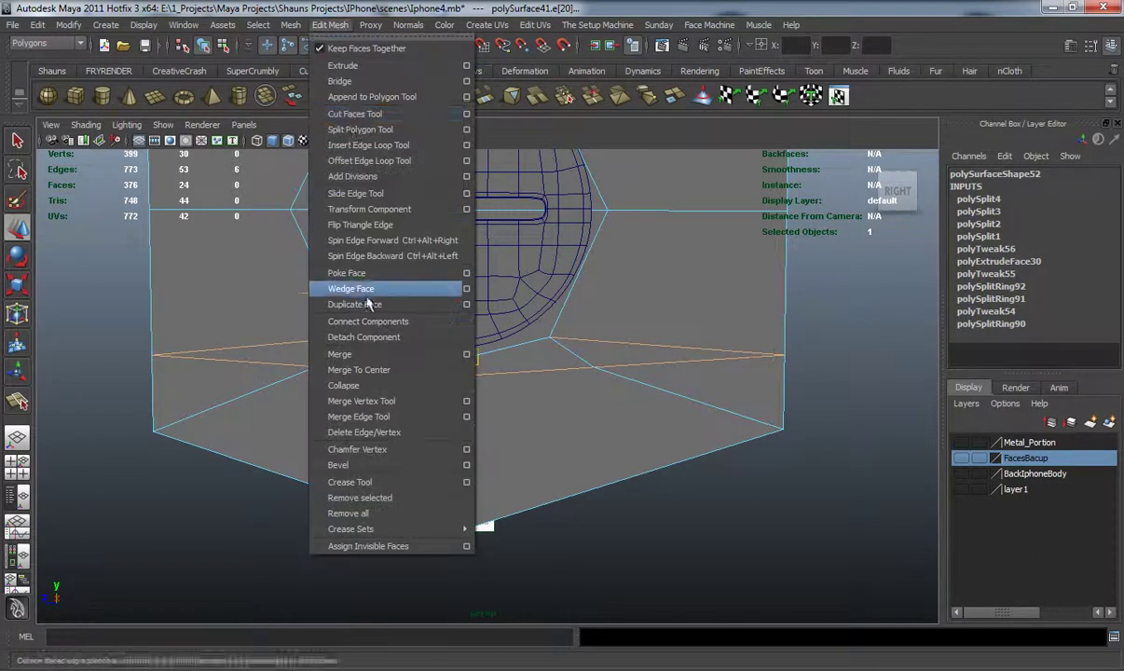
click(379, 431)
scroll(381, 403, down, 3)
alt+middle_drag(418, 358, 442, 443)
key(3)
key(1)
Try to delete the four edges along the top of the inset, including both sloping side edges, and preview the smoothed shape
alt+middle_drag(428, 322, 439, 394)
scroll(391, 370, up, 3)
click(348, 356)
shift+click(448, 346)
shift+click(533, 346)
shift+click(621, 356)
key(ctrl+Delete)
alt+middle_drag(605, 410, 612, 355)
key(3)
key(1)
key(ctrl+z)
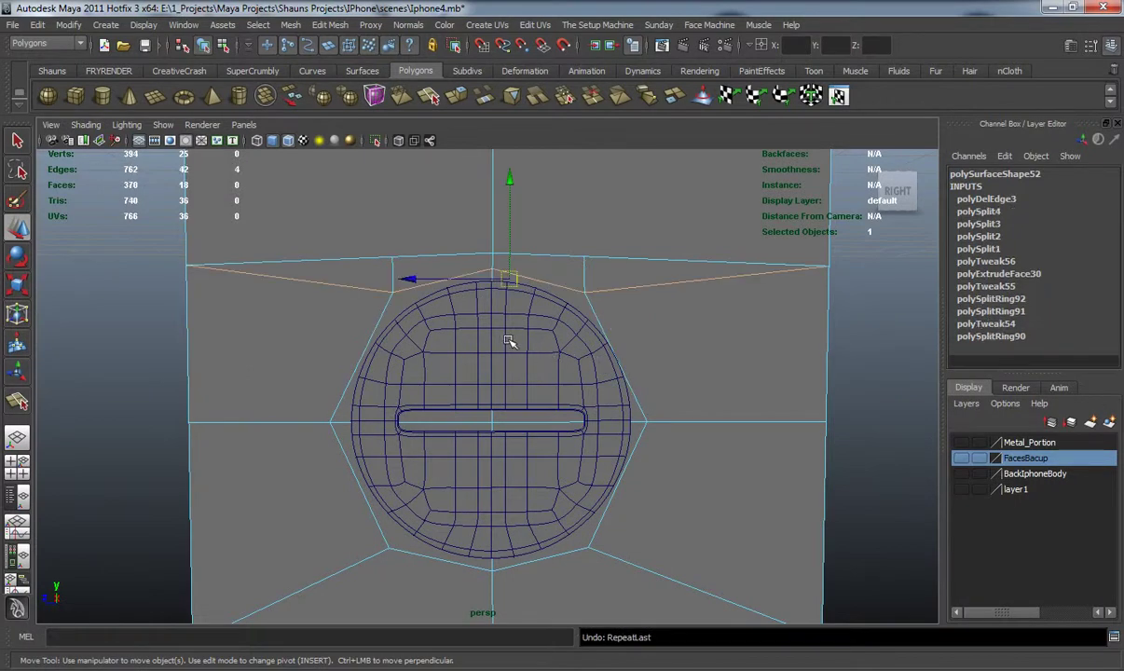
Try to delete only the two sloping edges between the inset's upper corners and the strip's sides, checking the smooth preview
alt+middle_drag(469, 338, 467, 350)
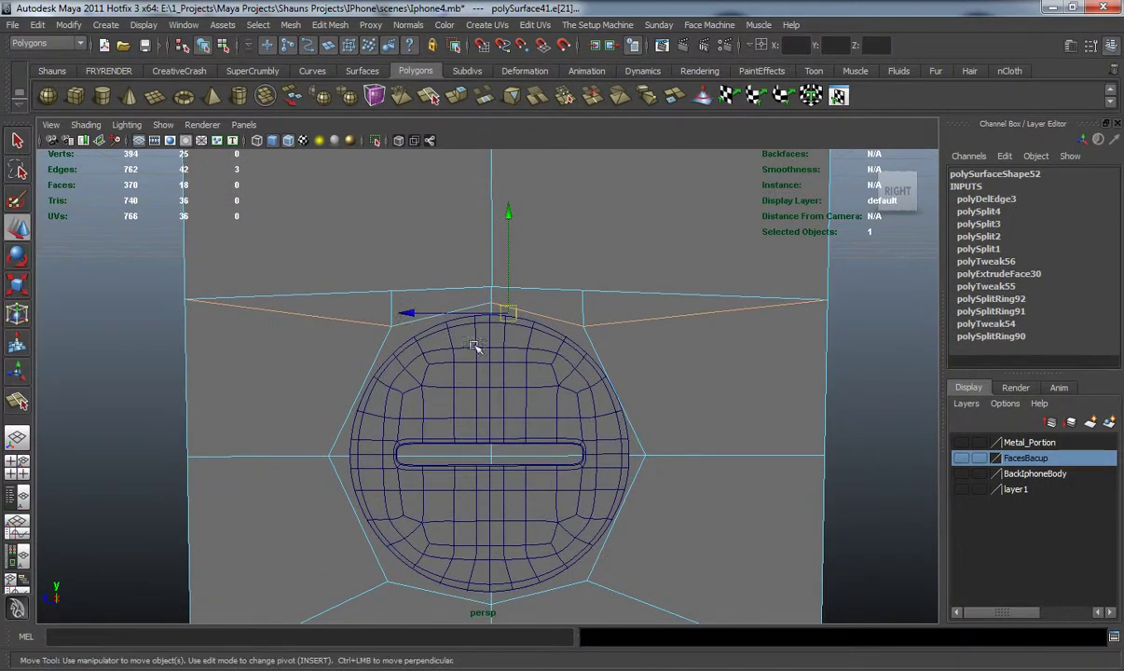
key(Delete)
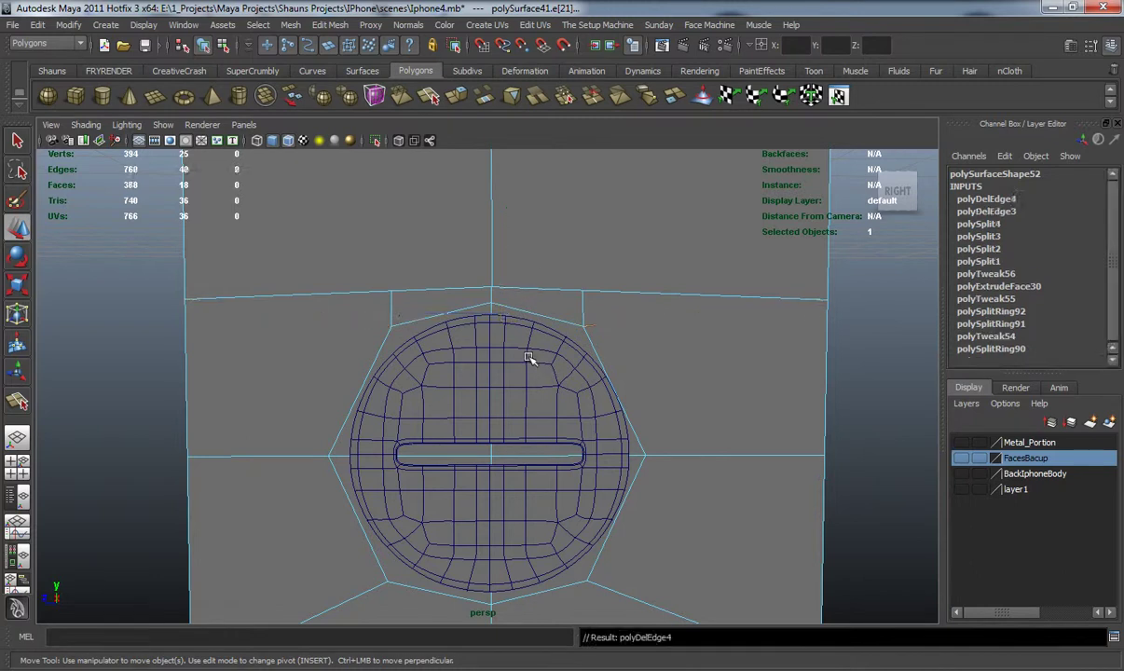
key(3)
key(1)
scroll(519, 374, down, 2)
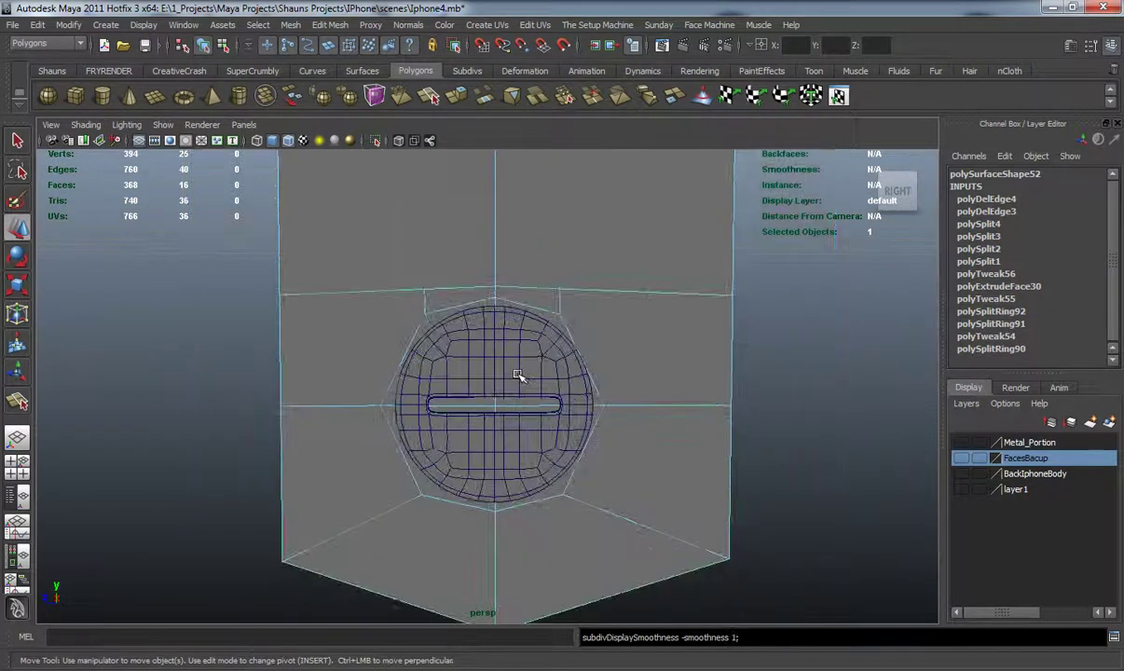
alt+middle_drag(517, 371, 522, 382)
scroll(522, 382, up, 2)
scroll(518, 376, down, 2)
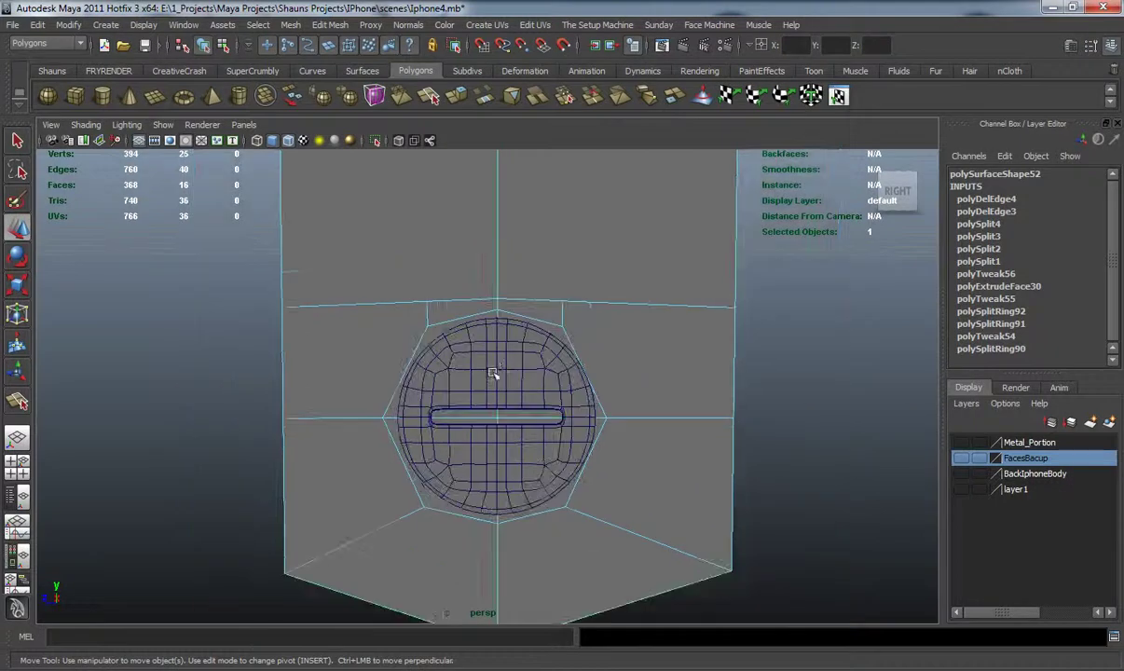
mouse_move(485, 358)
alt+mouse_down()
mouse_move(558, 361)
mouse_move(476, 354)
alt+mouse_up()
scroll(485, 352, up, 2)
key(ctrl+z)
key(ctrl+z)
key(ctrl+z)
key(ctrl+z)
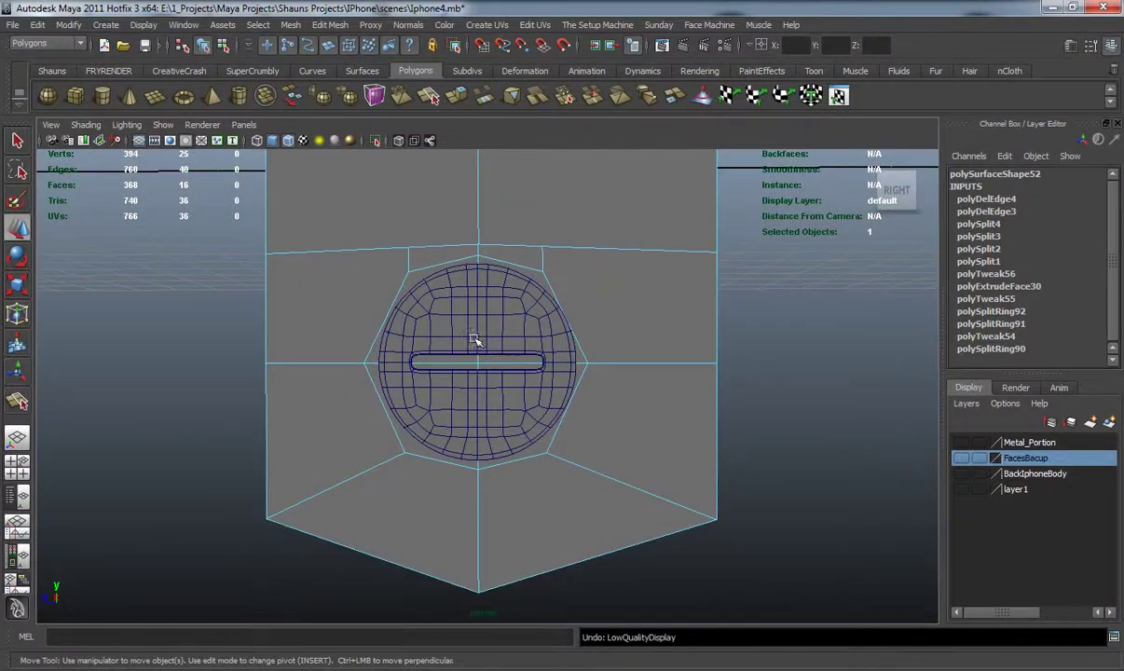
Delete the two outer cross edges above the inset that run to the strip's sides, together with their leftover vertices
click(243, 356)
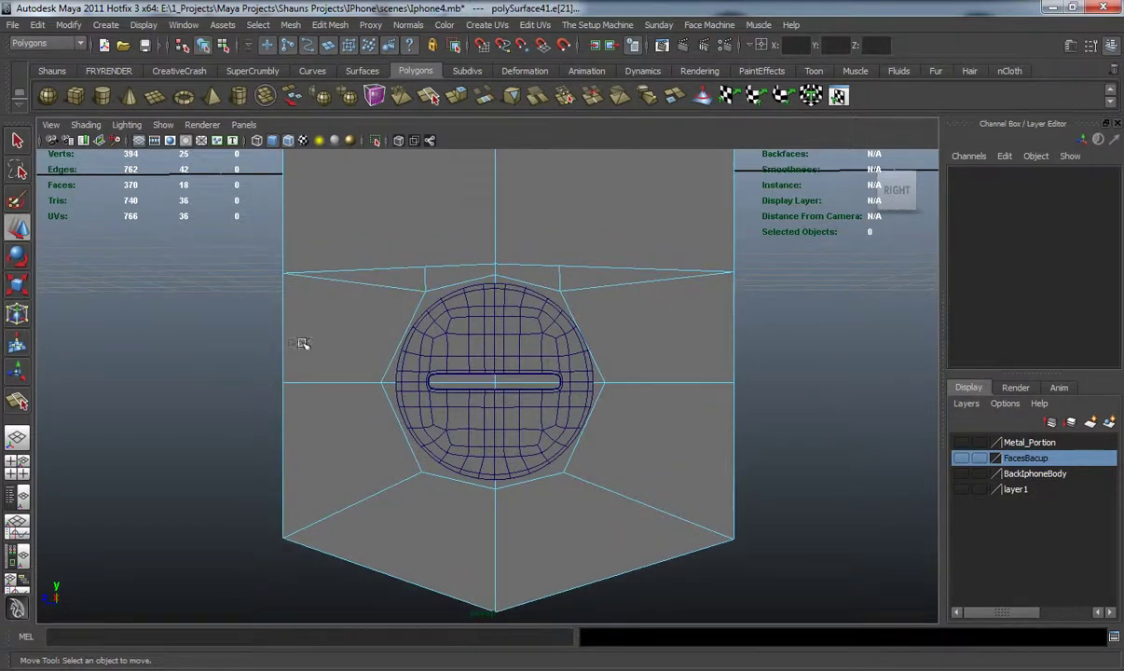
alt+middle_drag(415, 337, 416, 366)
key(3)
alt+middle_drag(479, 406, 472, 369)
key(1)
right_drag(343, 322, 359, 306)
click(377, 318)
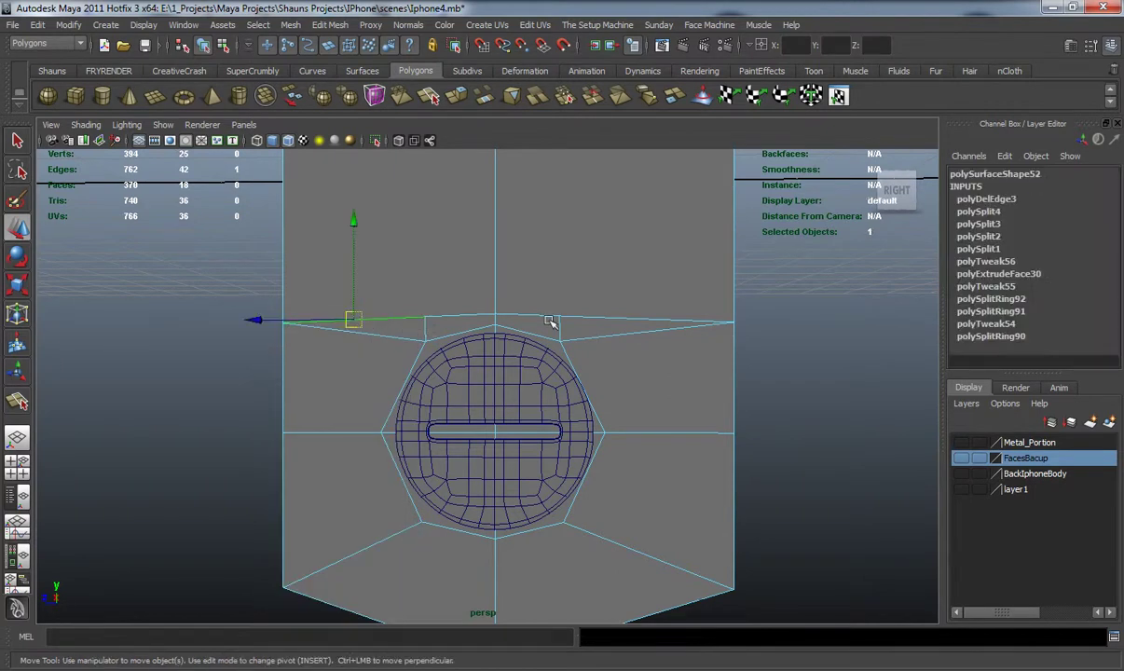
shift+click(587, 316)
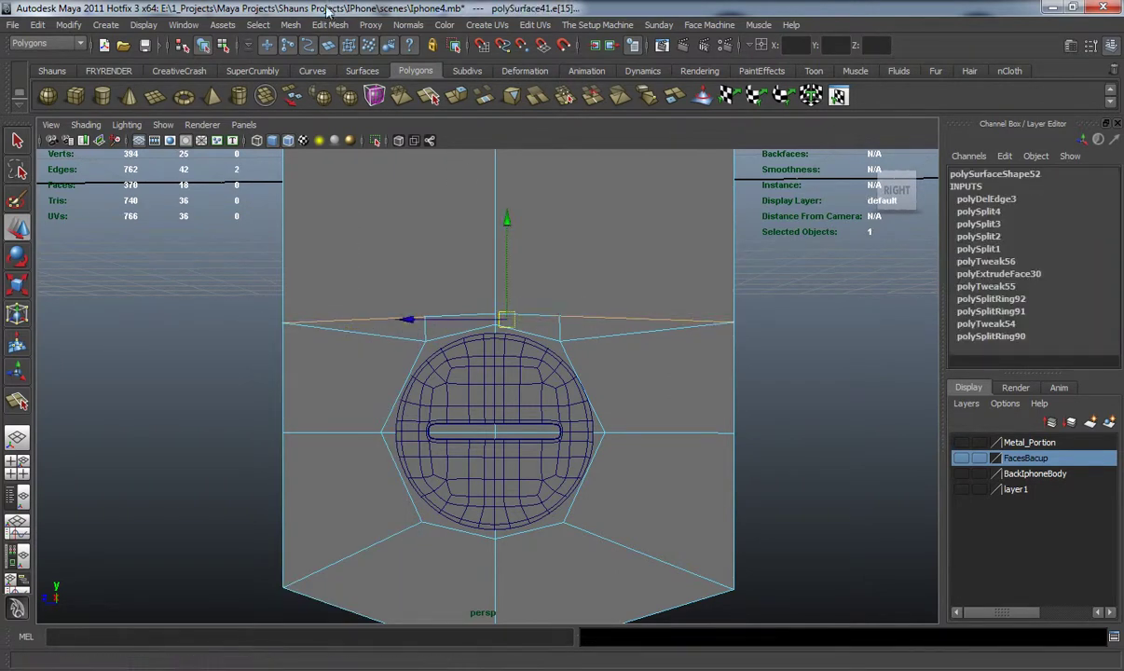
click(330, 24)
click(382, 433)
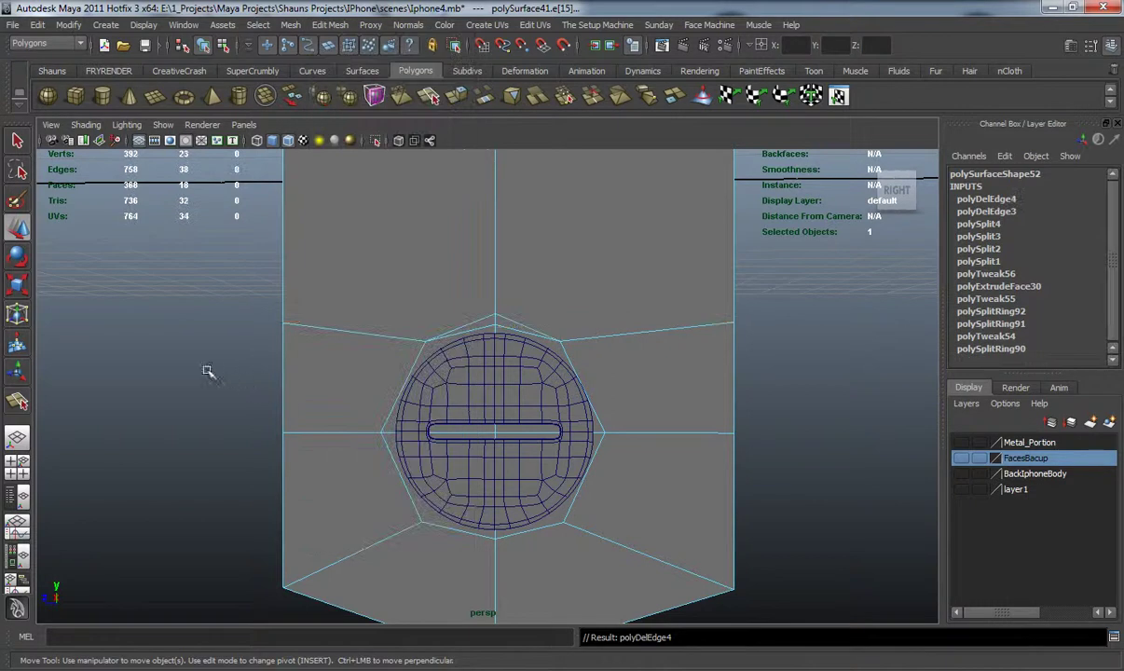
Delete the two short peaked edges directly above the inset and check the strip in smooth preview
key(3)
click(451, 329)
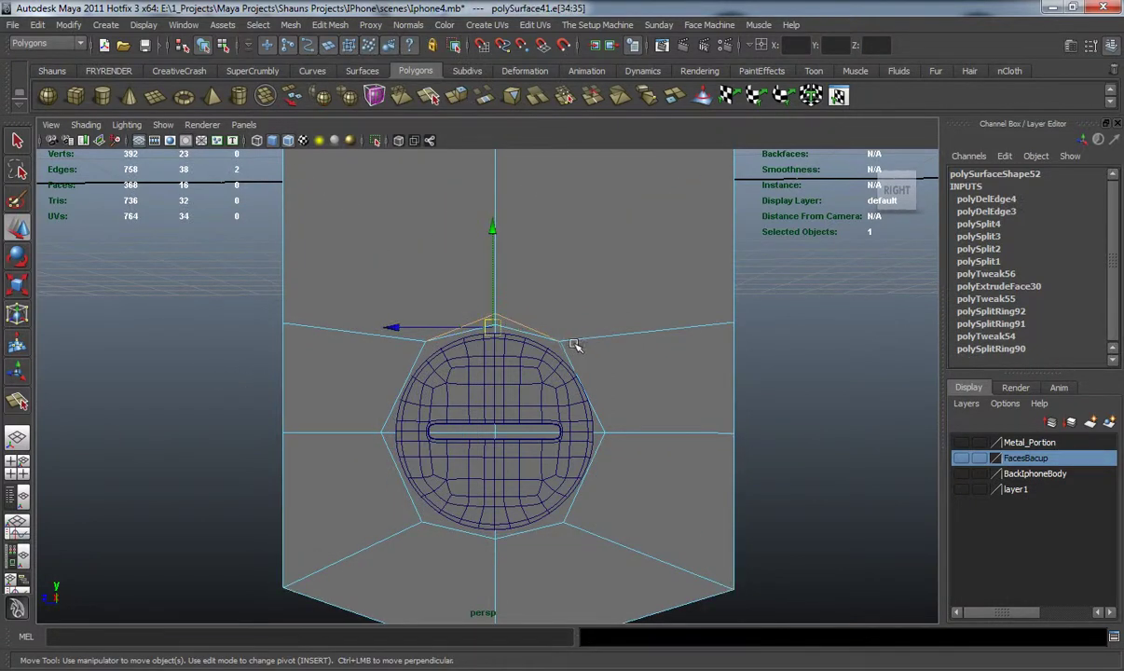
key(g)
alt+drag(530, 352, 454, 354)
key(3)
alt+right_drag(454, 354, 380, 265)
alt+middle_drag(380, 265, 412, 353)
click(56, 70)
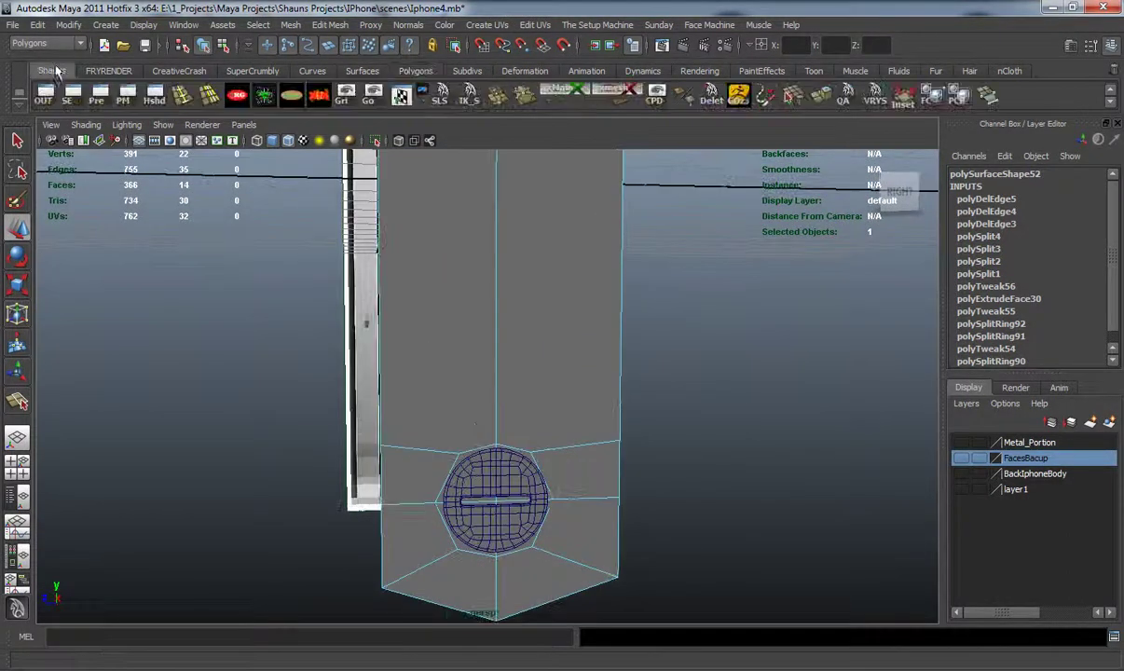
click(184, 97)
scroll(498, 295, down, 3)
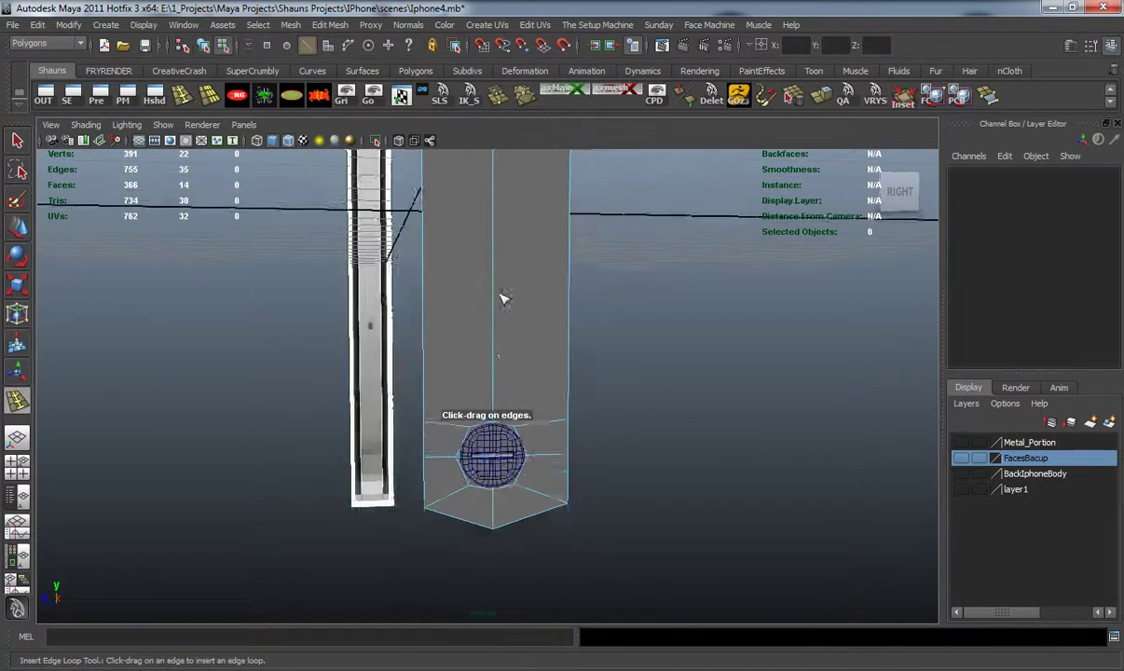
click(494, 369)
key(w)
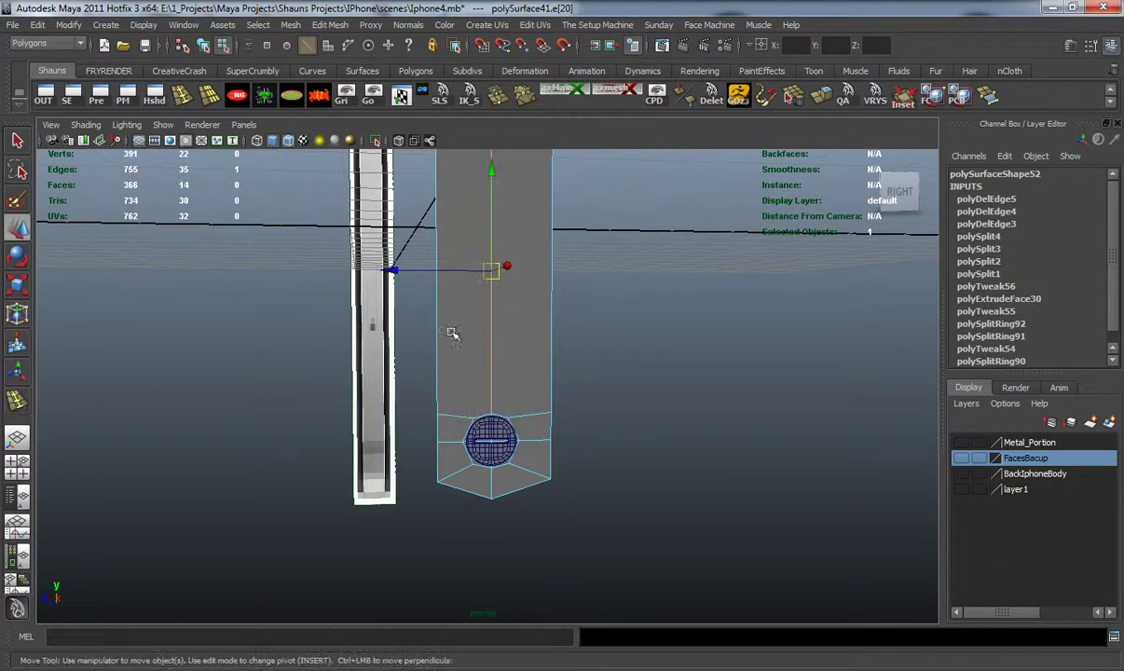
click(271, 352)
scroll(426, 363, up, 4)
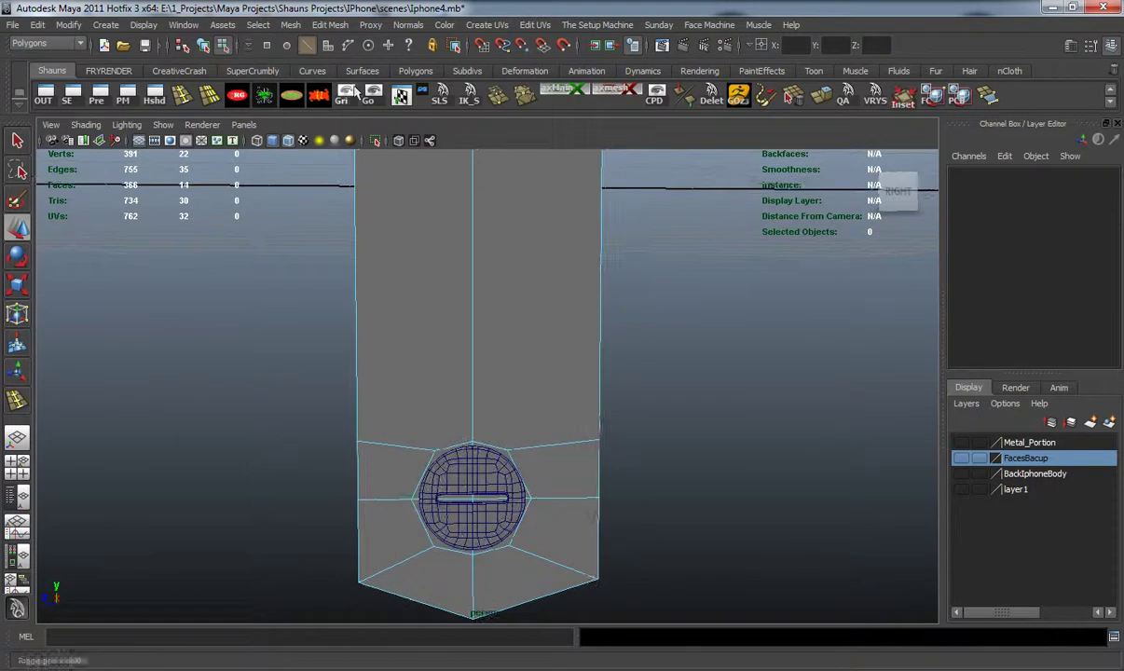
Split the strip with a straight cross edge from side to side a short distance above the round inset
click(416, 71)
click(407, 98)
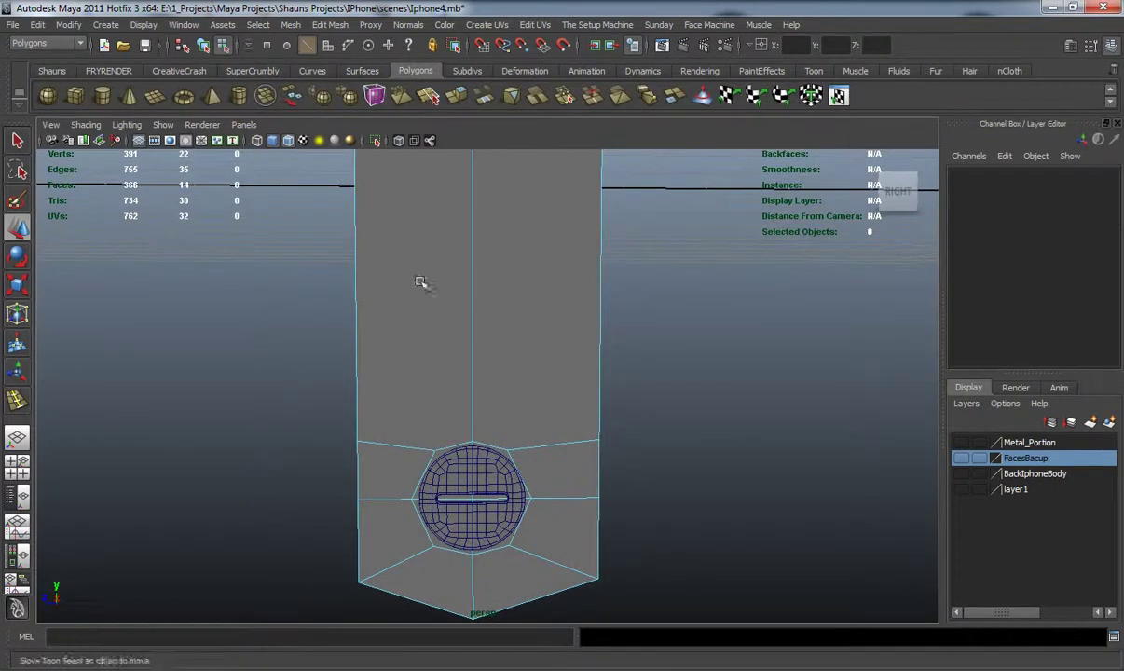
scroll(419, 318, up, 5)
click(274, 292)
click(484, 303)
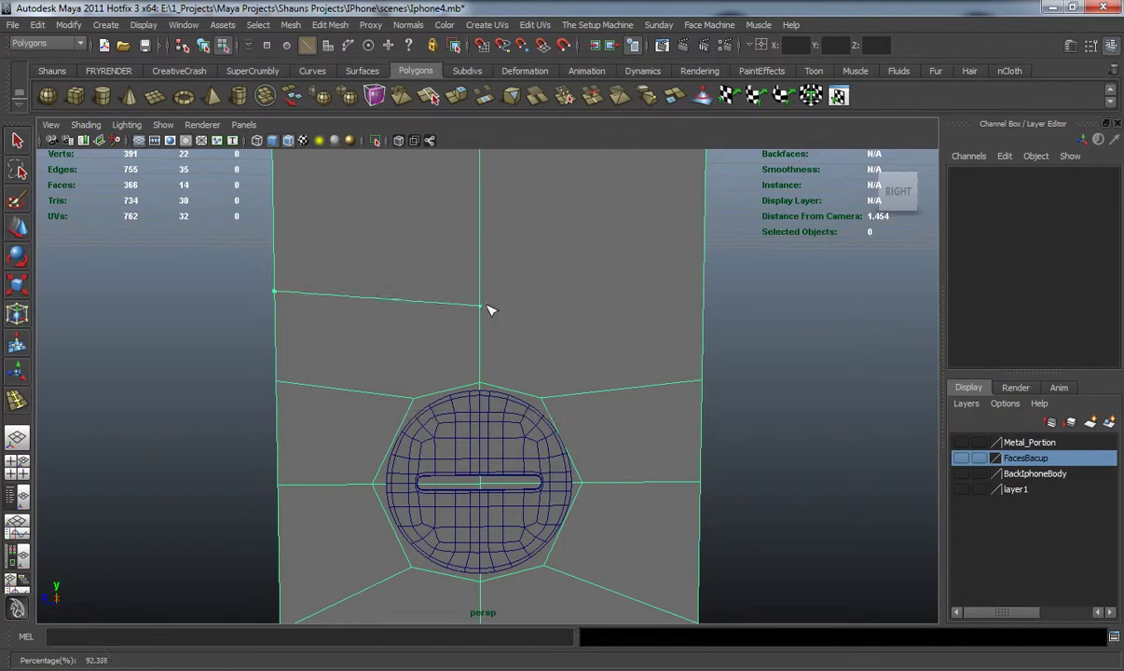
click(707, 282)
key(Return)
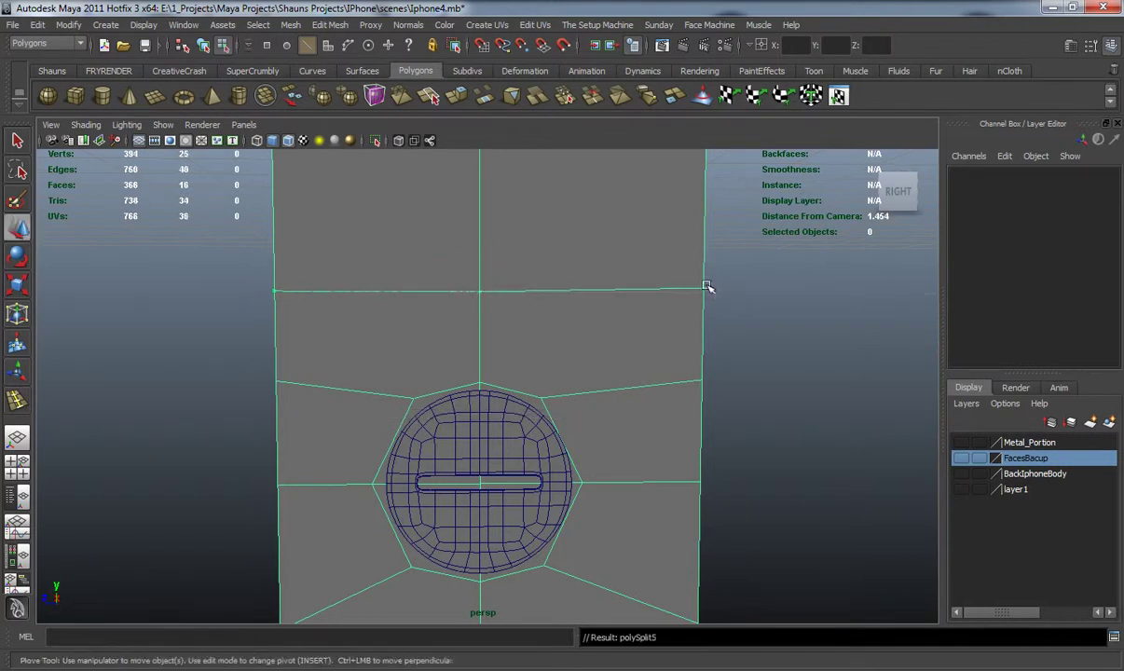
Insert another edge loop across the strip, farther up from the new cross edge above the inset
click(64, 72)
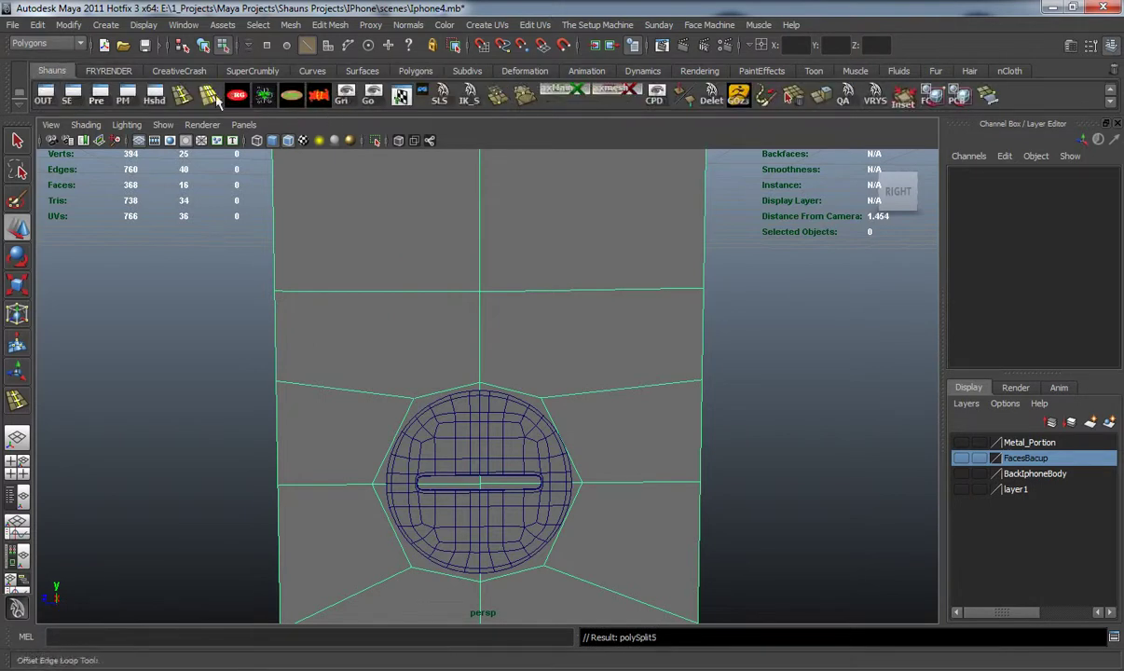
click(212, 95)
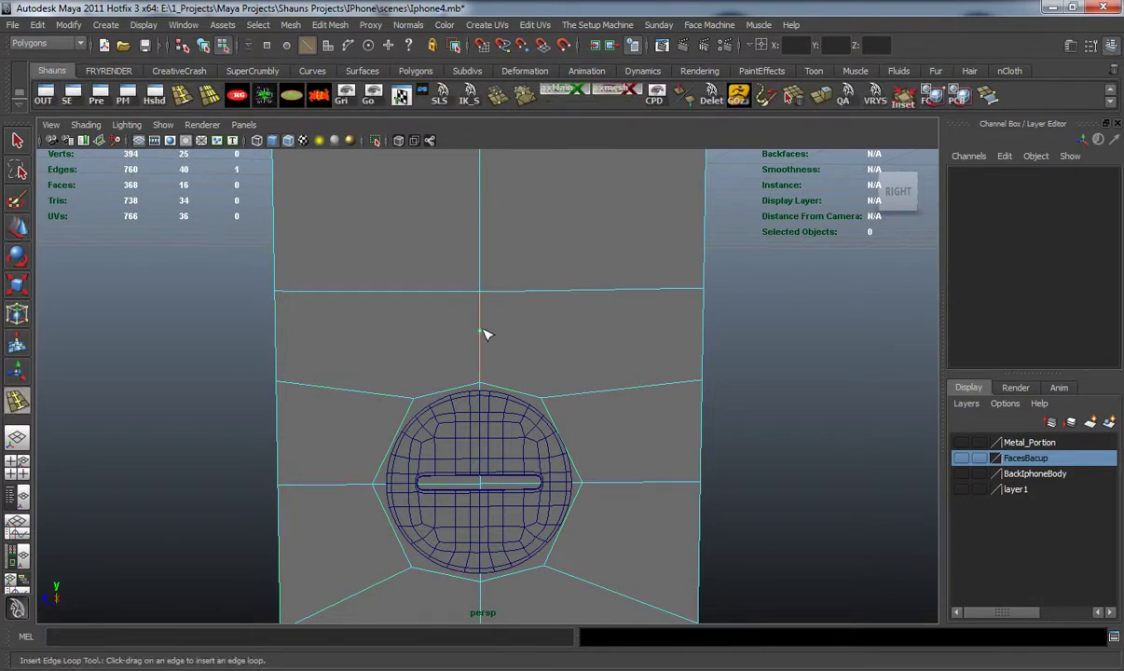
click(485, 168)
scroll(524, 221, down, 3)
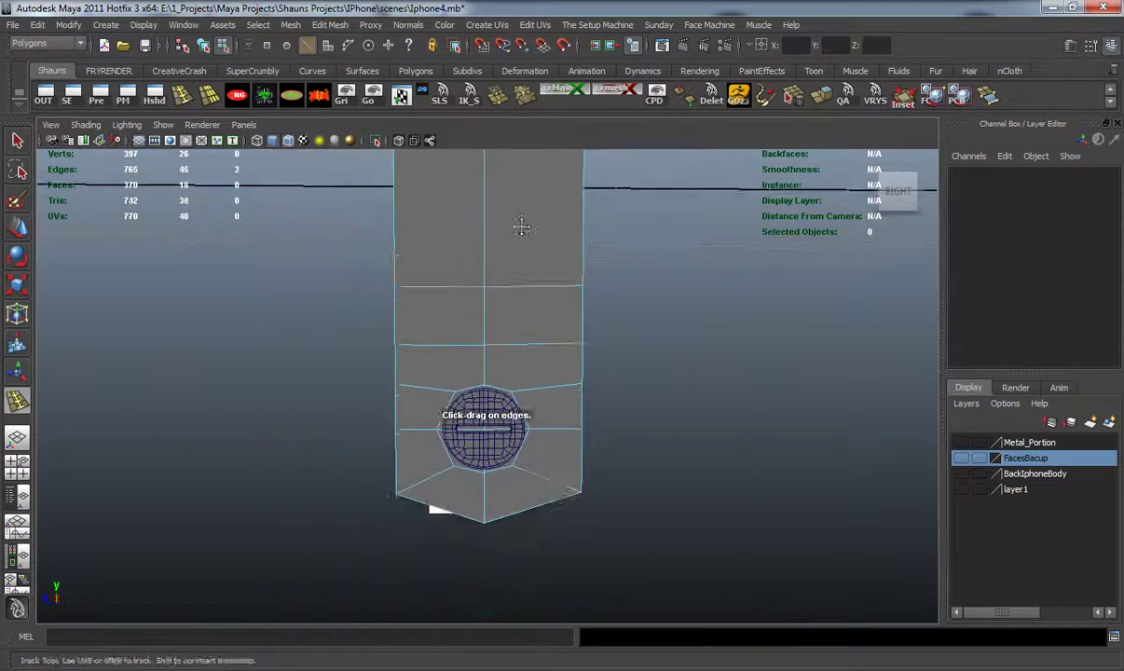
key(w)
click(678, 389)
alt+drag(627, 396, 677, 396)
alt+middle_drag(677, 396, 585, 362)
scroll(585, 361, up, 3)
alt+drag(585, 362, 482, 368)
key(1)
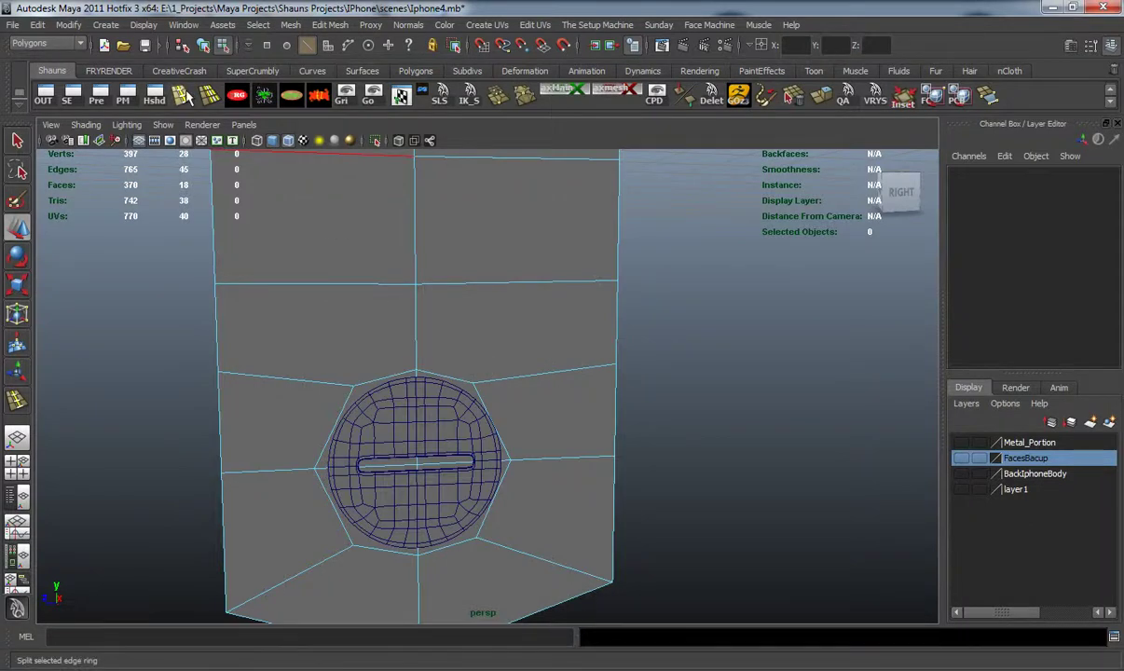
Insert two lengthwise edge loops, one on each side of the strip's center line, and shift the second one slightly sideways
click(184, 95)
alt+middle_drag(381, 224, 386, 287)
drag(319, 217, 343, 219)
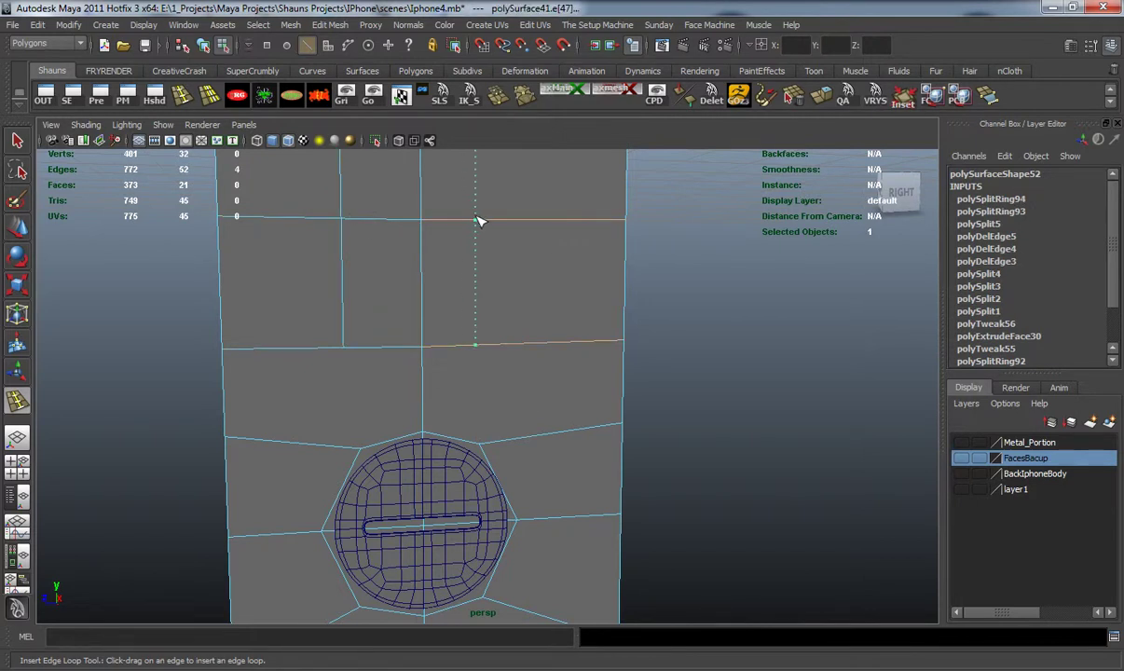
drag(478, 221, 434, 256)
alt+middle_drag(434, 257, 489, 256)
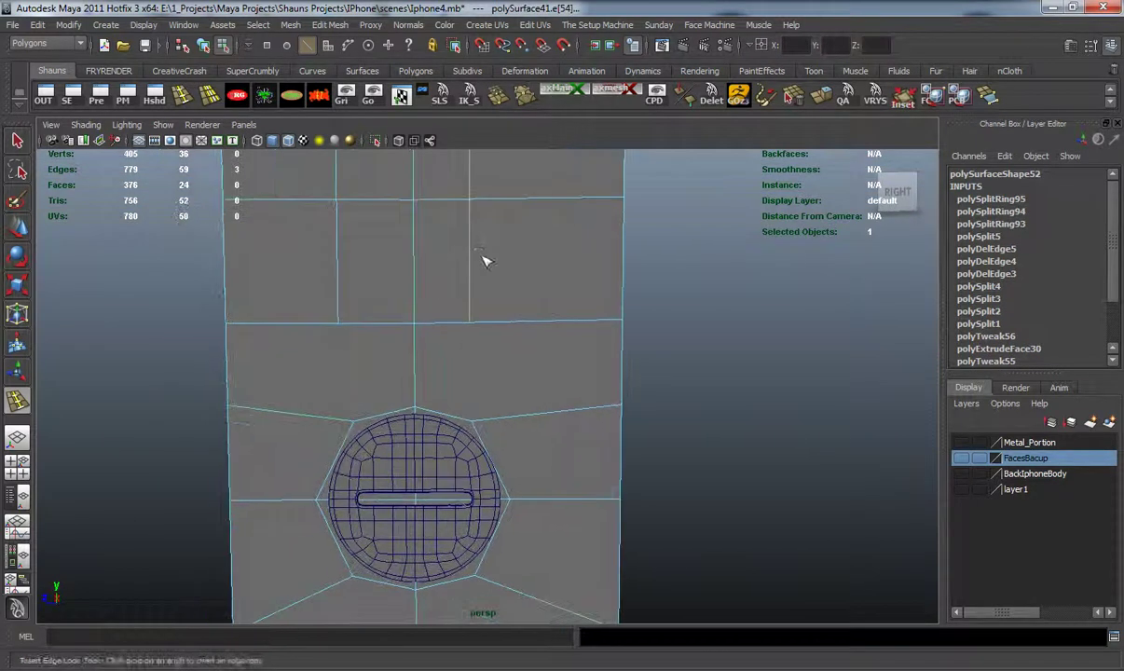
key(w)
alt+drag(479, 252, 501, 393)
drag(428, 345, 414, 343)
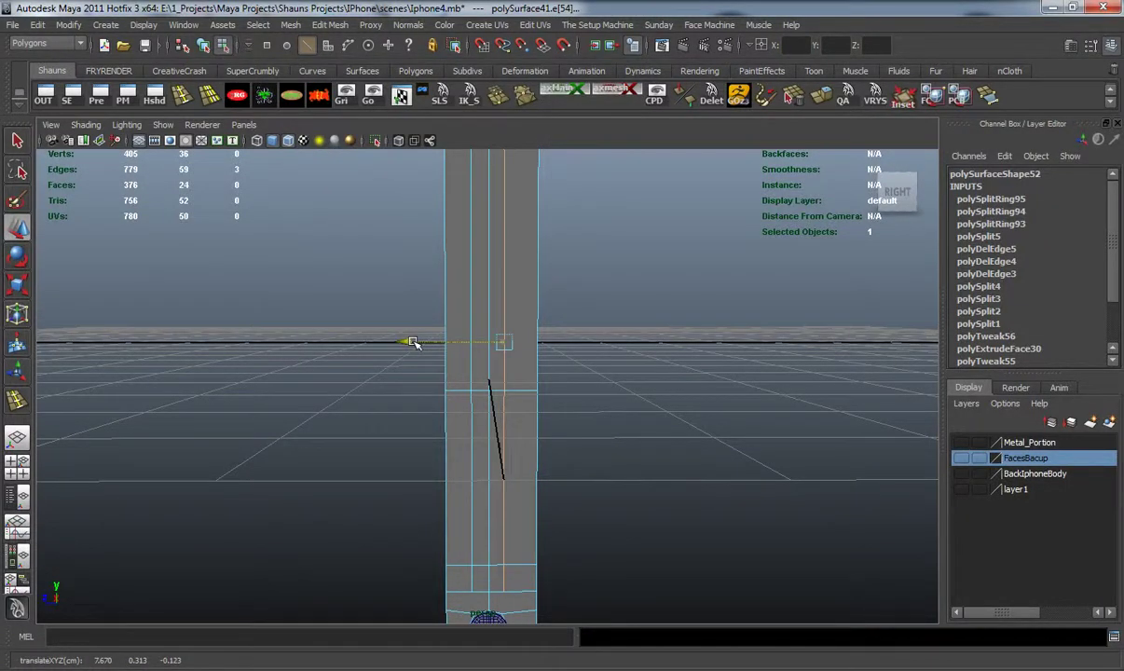
alt+middle_drag(610, 541, 605, 396)
scroll(605, 396, up, 5)
click(623, 519)
Split the face above the inset, connecting the left lengthwise loop's lower end to the inset's upper-left corner
alt+middle_drag(623, 519, 621, 444)
scroll(619, 438, up, 3)
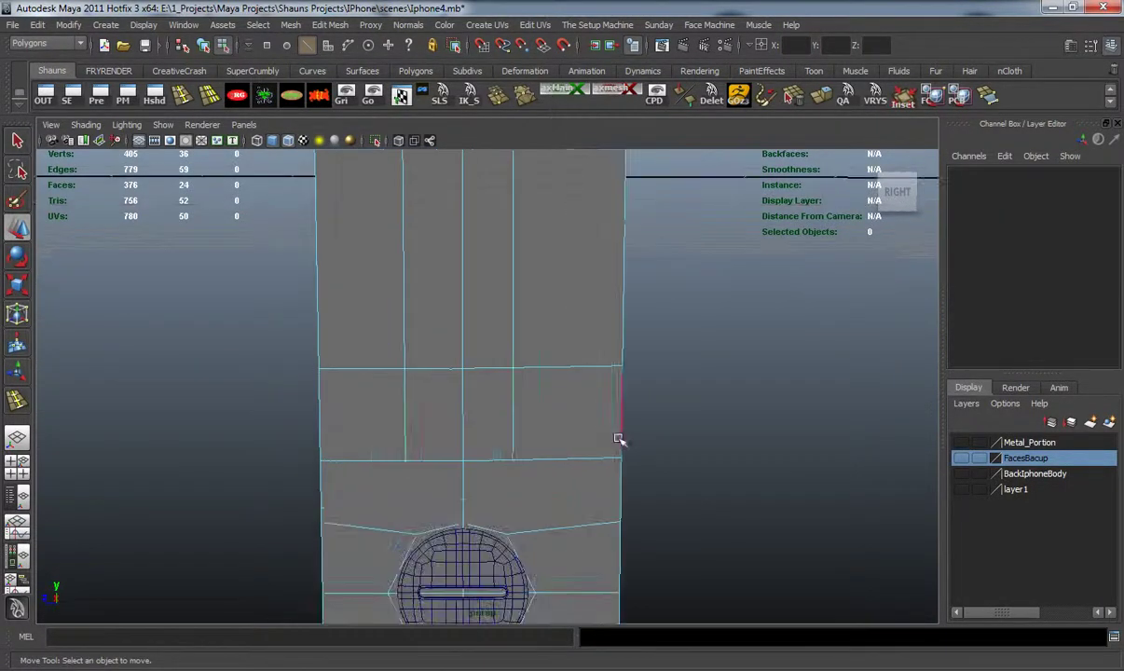
click(420, 72)
click(429, 97)
alt+middle_drag(503, 473, 517, 344)
scroll(408, 323, up, 5)
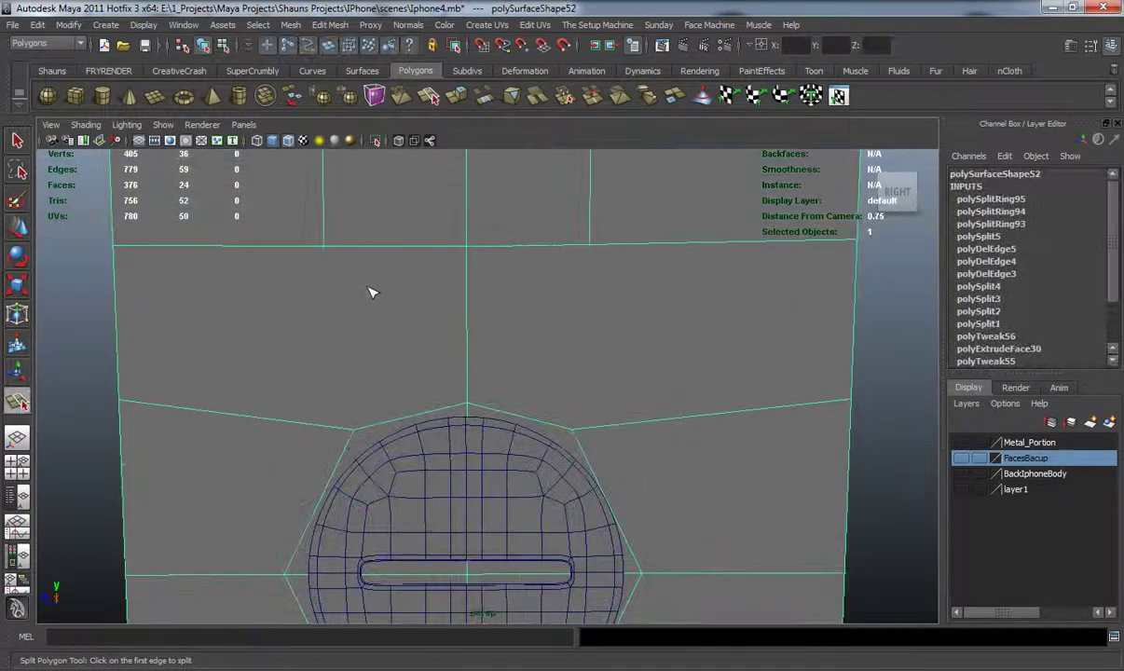
click(344, 256)
click(341, 434)
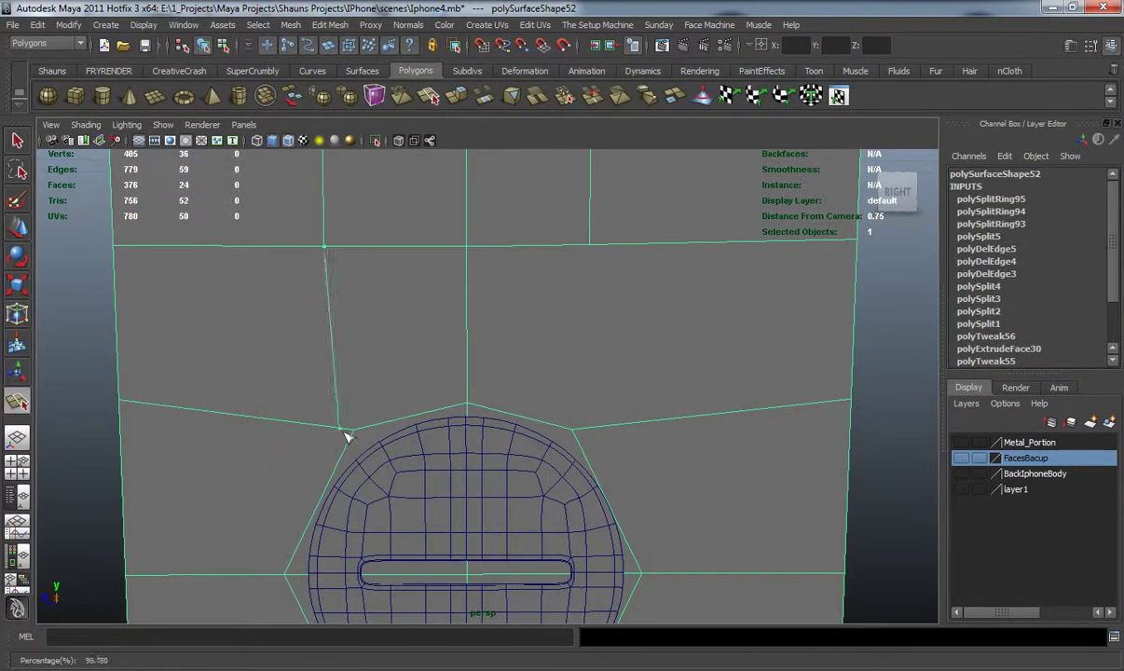
click(467, 395)
key(Return)
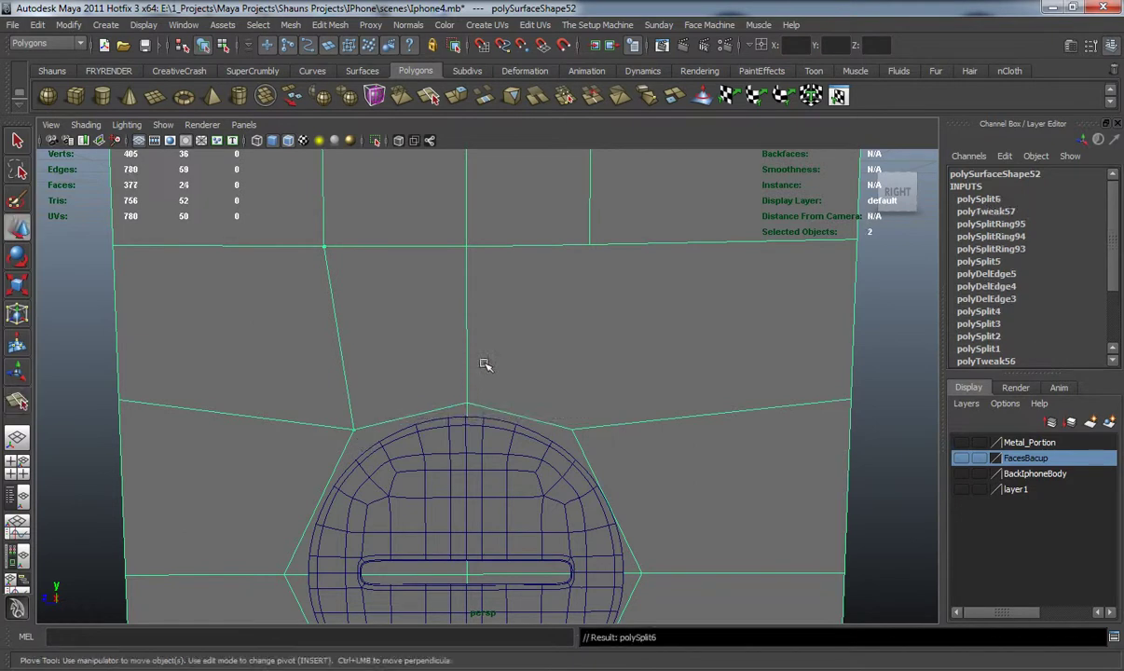
Split the matching face on the other side, connecting the right lengthwise loop to the inset's upper-right corner
key(y)
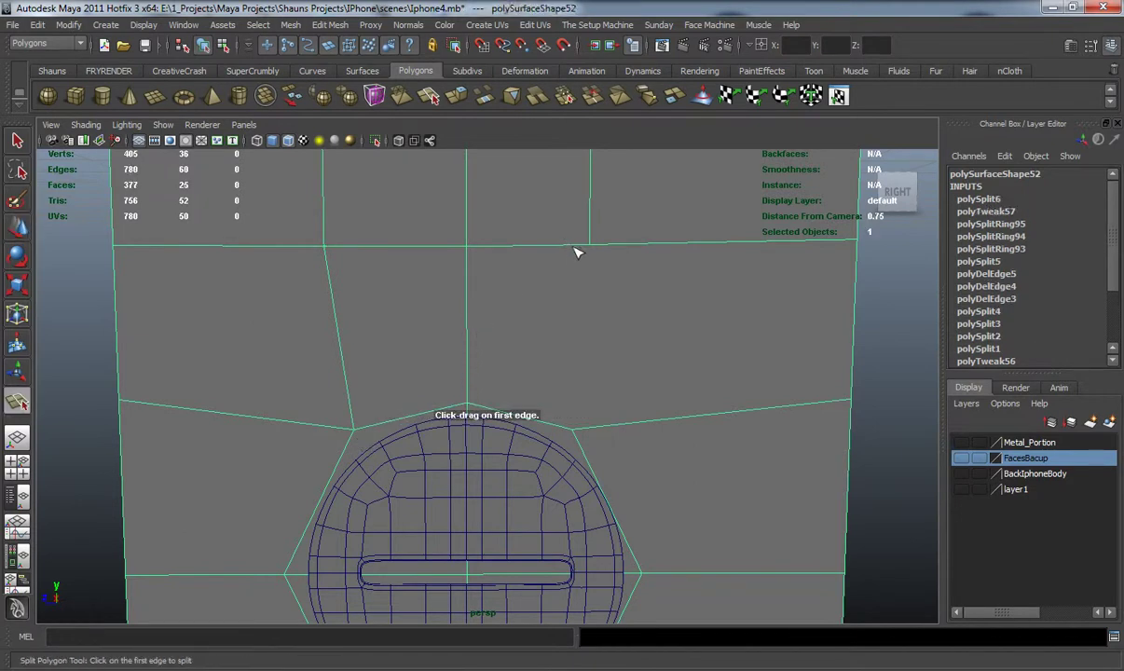
click(570, 246)
click(567, 247)
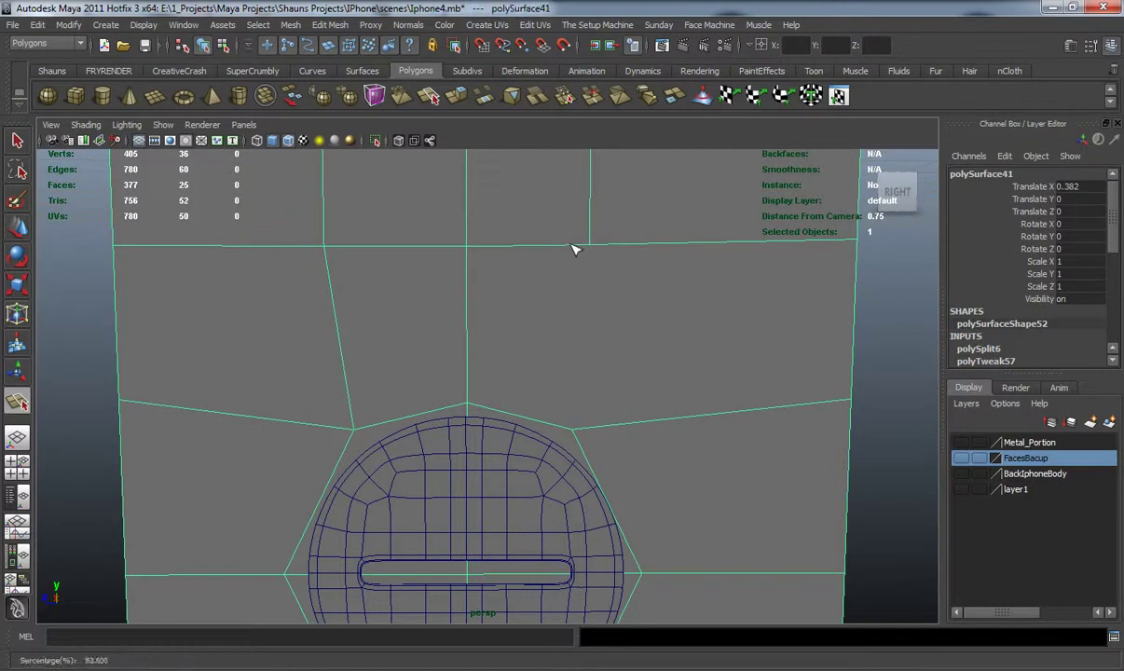
click(589, 246)
click(559, 425)
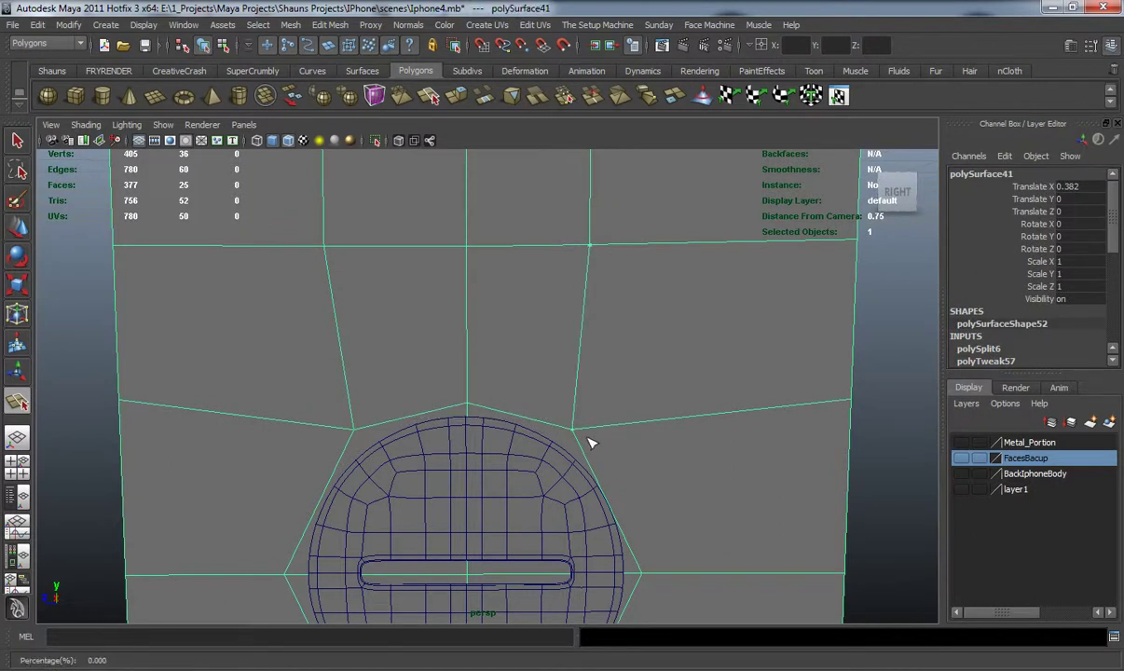
key(Return)
key(w)
scroll(596, 440, down, 5)
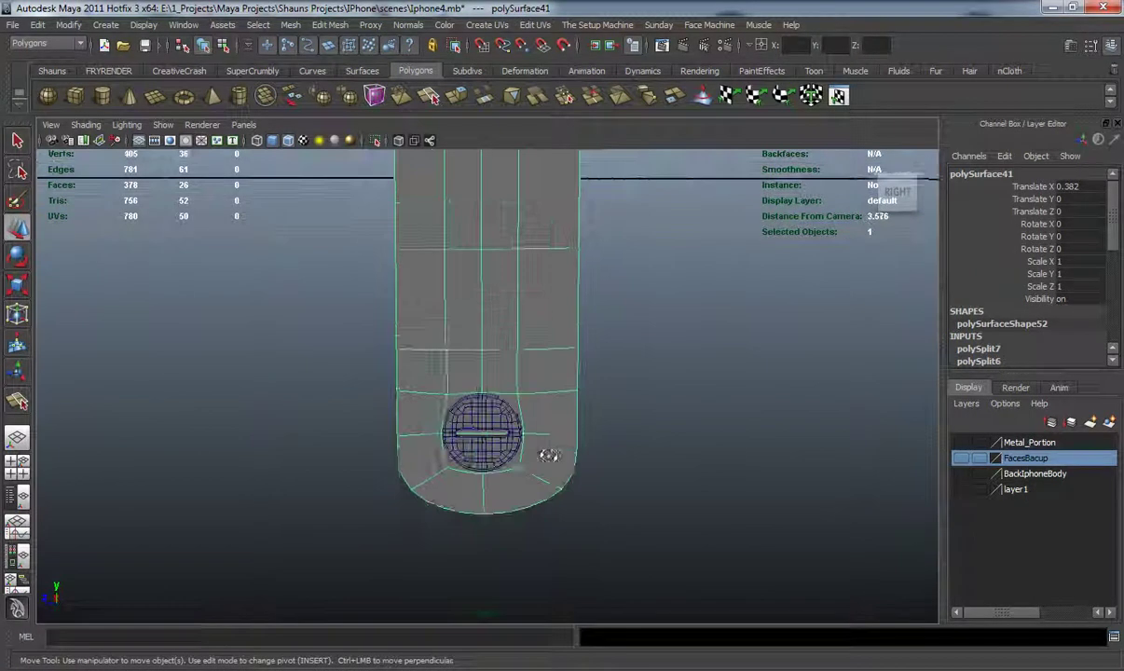
Compare the strip with and without smooth preview, examining the rounded lower end and the area around the inset
alt+drag(543, 456, 708, 467)
scroll(615, 446, up, 5)
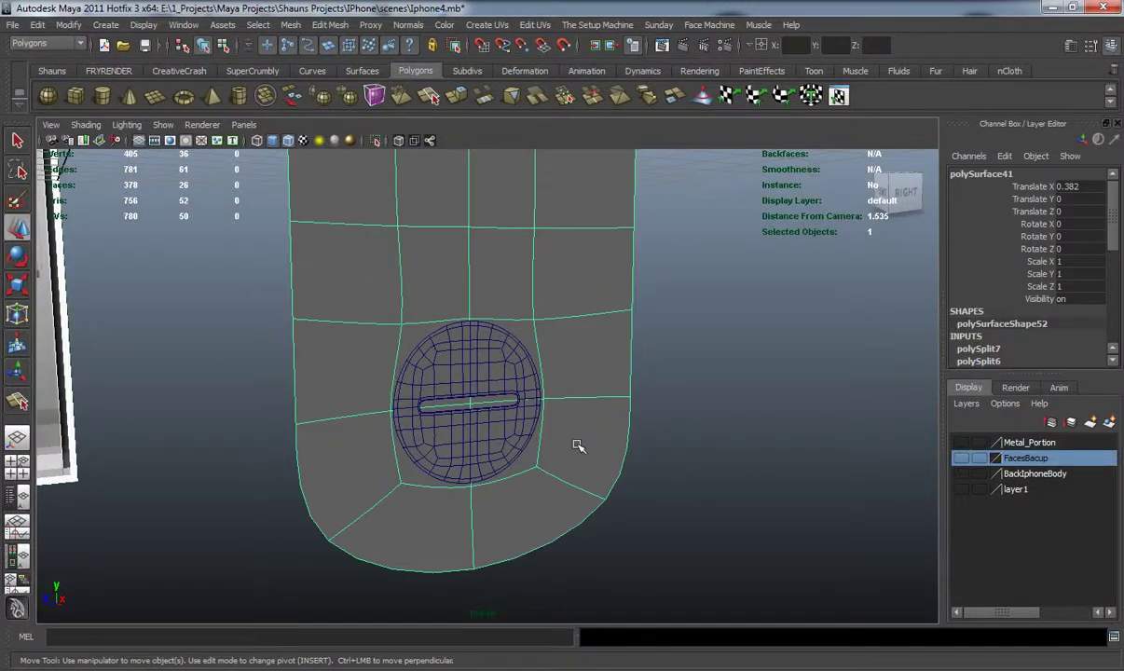
key(1)
key(3)
scroll(500, 395, down, 10)
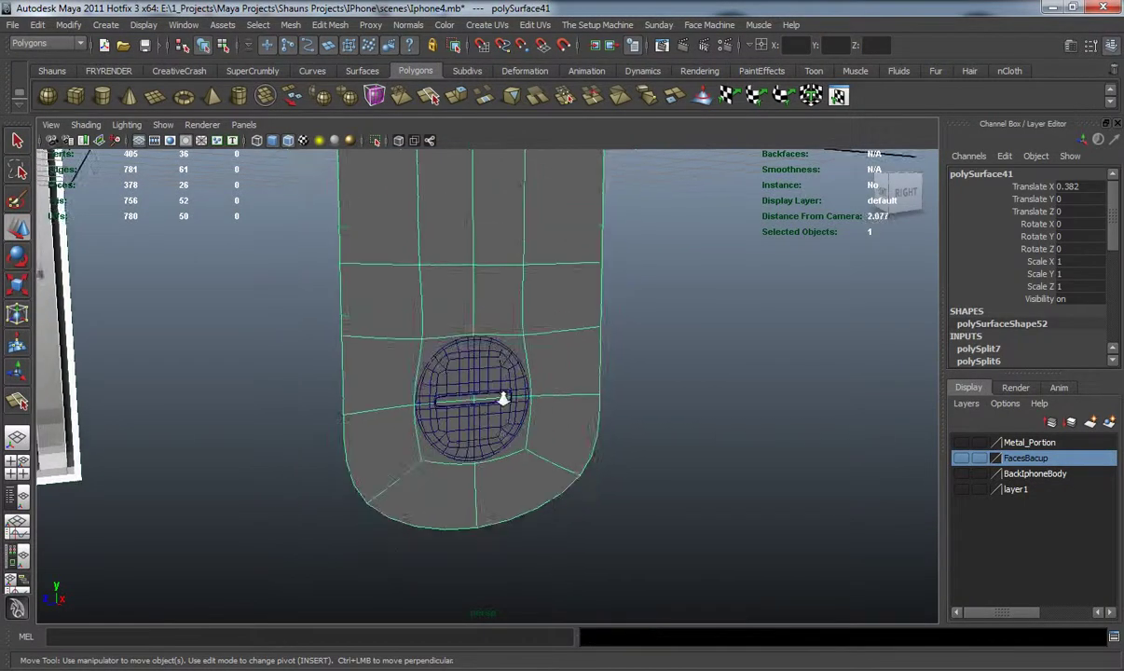
alt+middle_drag(472, 362, 476, 461)
mouse_move(481, 390)
alt+middle_down()
mouse_move(482, 542)
mouse_move(462, 379)
alt+middle_up()
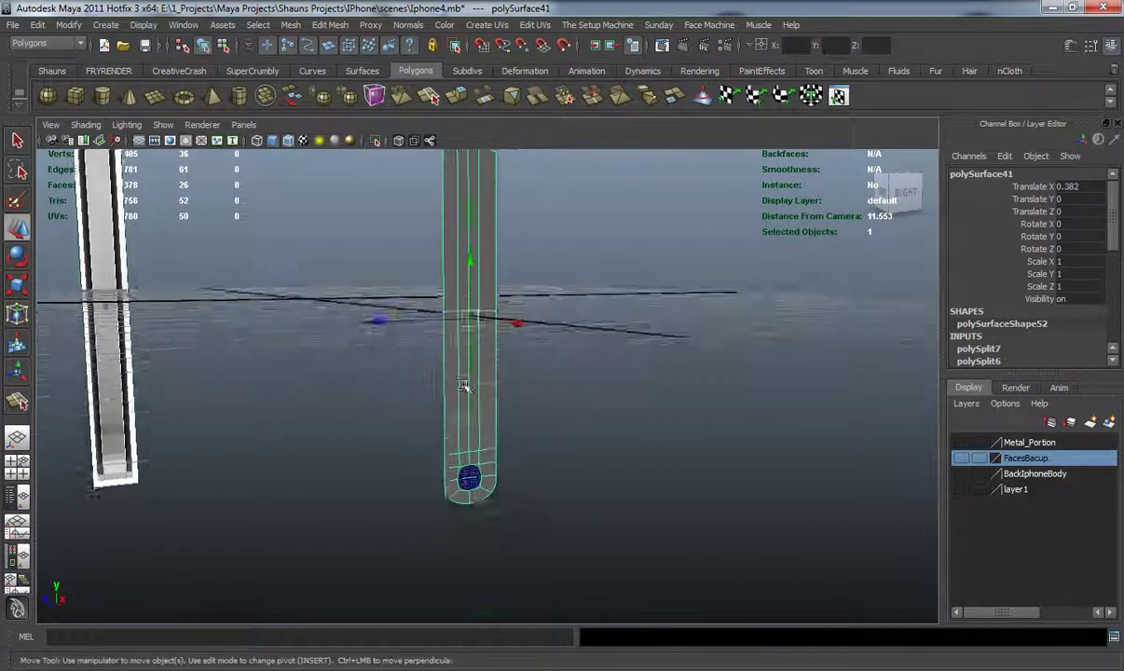
scroll(465, 414, up, 3)
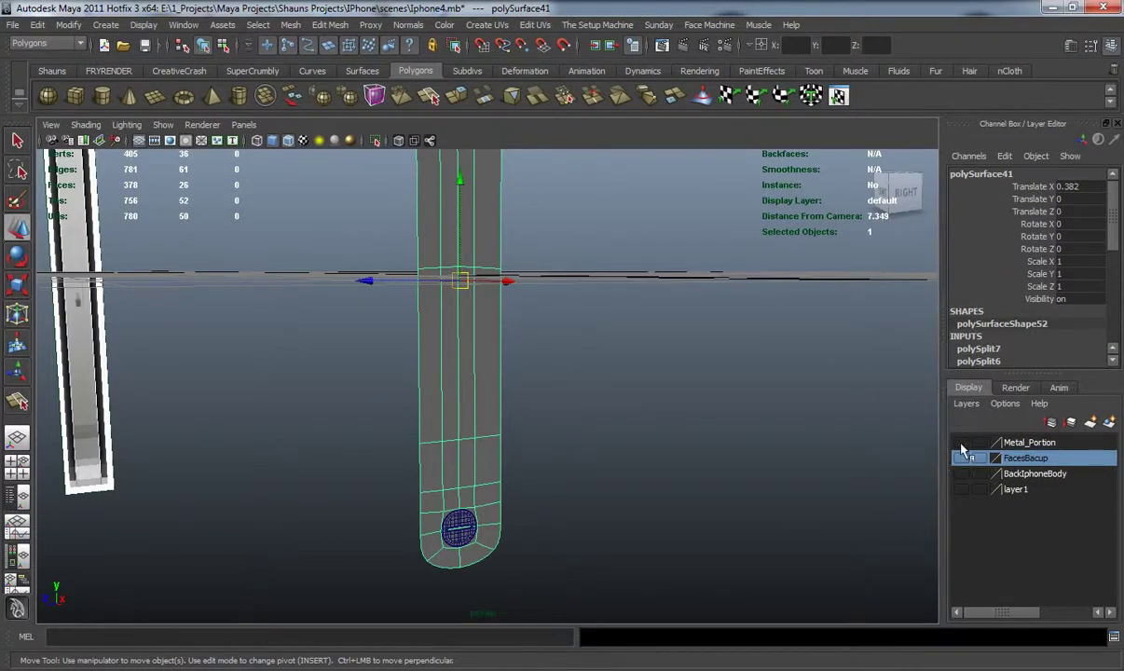
Show the Metal_Portion layer and move the strip along X to about 0.15 so it sits in the frame's recess
click(961, 442)
alt+drag(632, 478, 588, 319)
drag(580, 249, 568, 247)
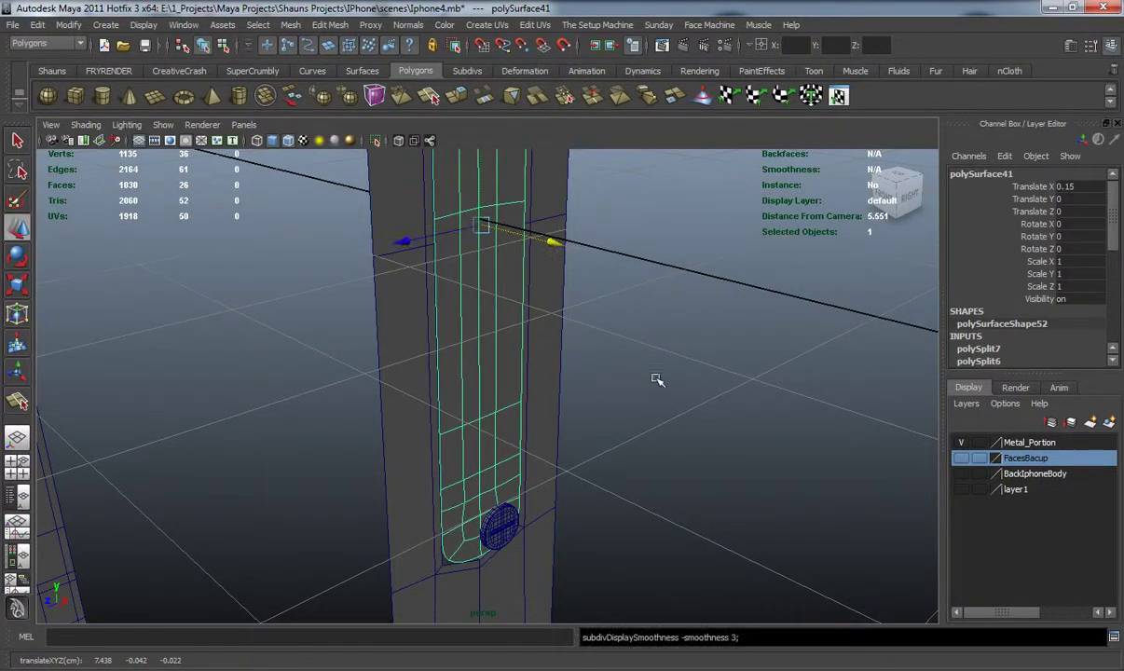
click(632, 446)
Preview the metal frame smoothed around the strip, examine the recess's upper end, and return the frame to its unsmoothed display
alt+drag(632, 446, 482, 432)
click(501, 346)
key(3)
click(632, 359)
scroll(504, 353, down, 5)
click(481, 431)
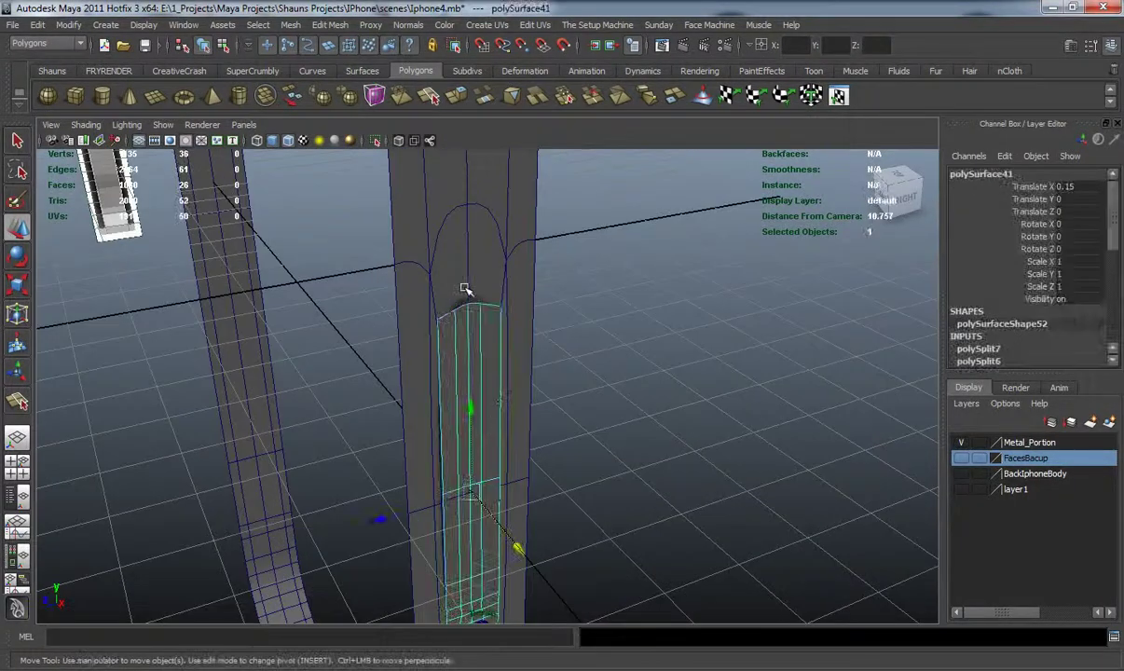
click(469, 293)
key(1)
Insert two cross edge loops around the metal frame above the strip's recess, one nearer to it and one farther up
alt+drag(541, 338, 486, 306)
alt+middle_drag(486, 306, 530, 396)
alt+right_drag(530, 396, 477, 369)
alt+middle_drag(472, 266, 479, 389)
alt+right_drag(479, 388, 475, 430)
alt+middle_drag(474, 430, 476, 465)
click(51, 71)
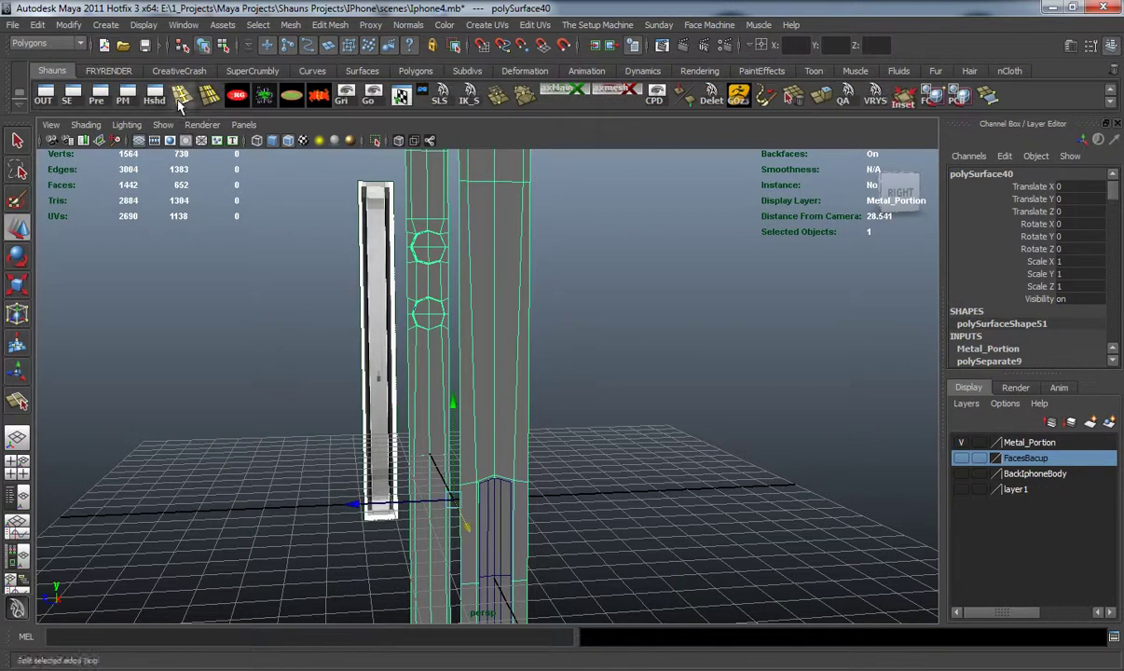
click(180, 96)
scroll(457, 317, up, 6)
alt+drag(458, 321, 491, 340)
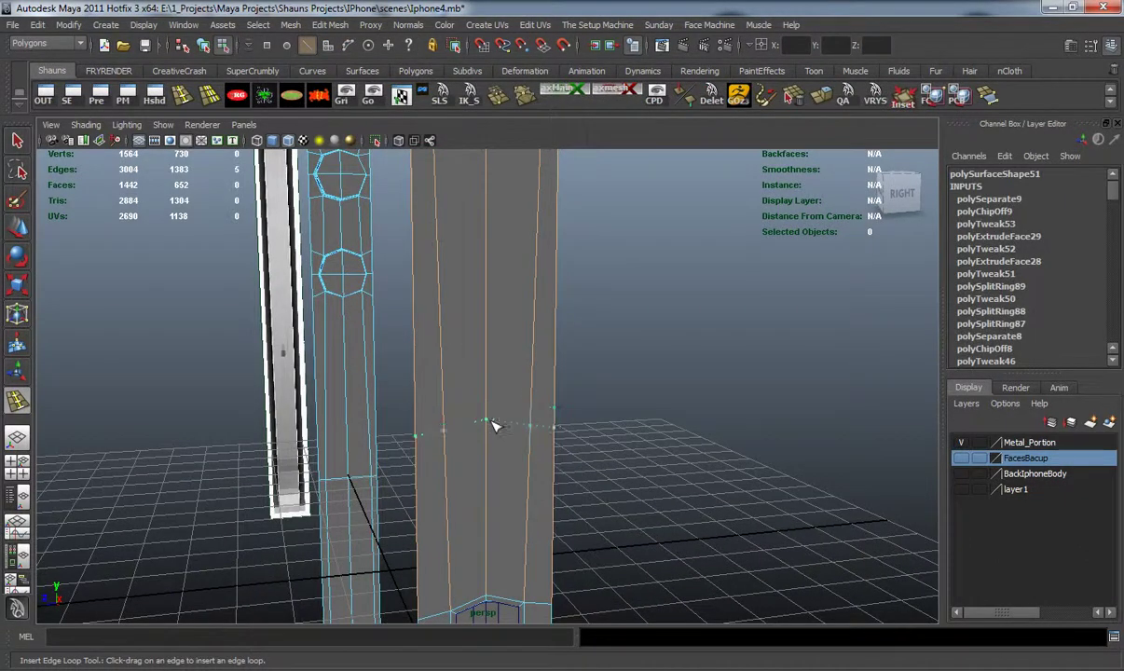
drag(491, 416, 490, 426)
scroll(483, 350, down, 7)
scroll(485, 373, up, 3)
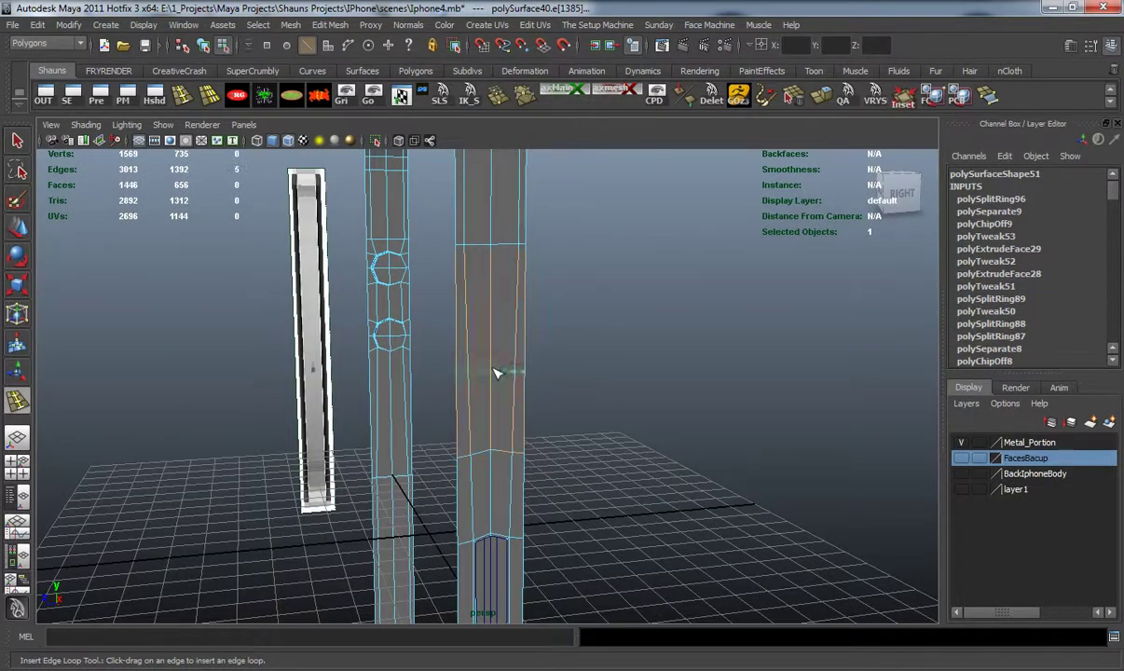
click(495, 338)
Insert two more cross edge loops around the metal frame below the recess, and clear the selection
alt+drag(424, 409, 467, 246)
click(464, 303)
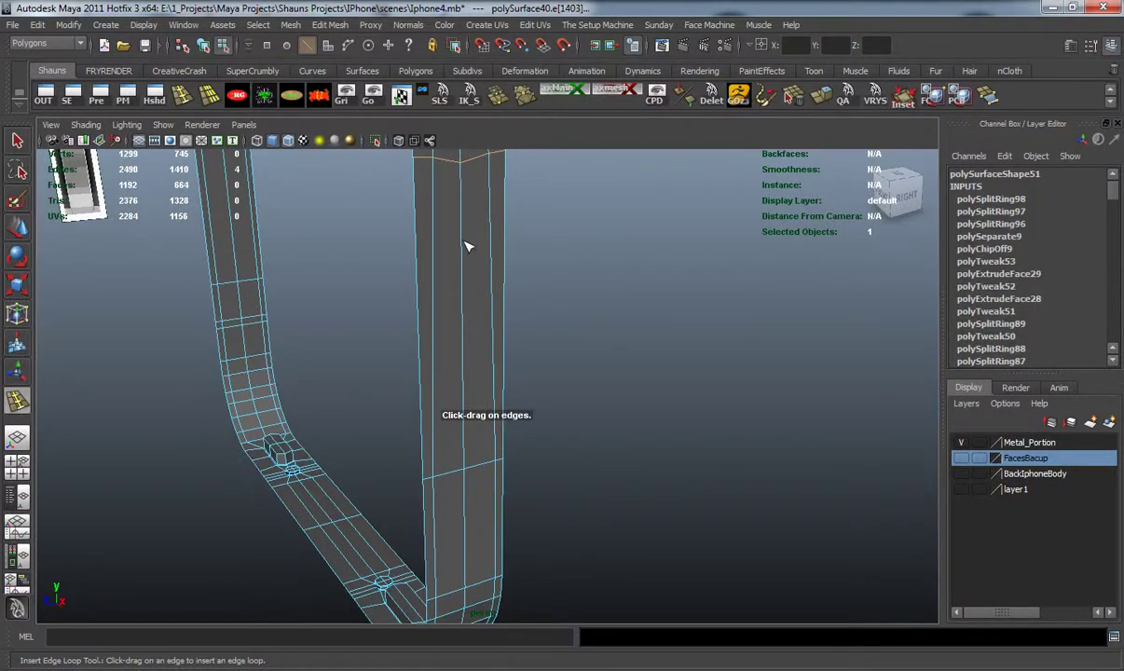
click(473, 327)
key(w)
click(539, 281)
scroll(506, 265, down, 3)
alt+drag(506, 265, 490, 219)
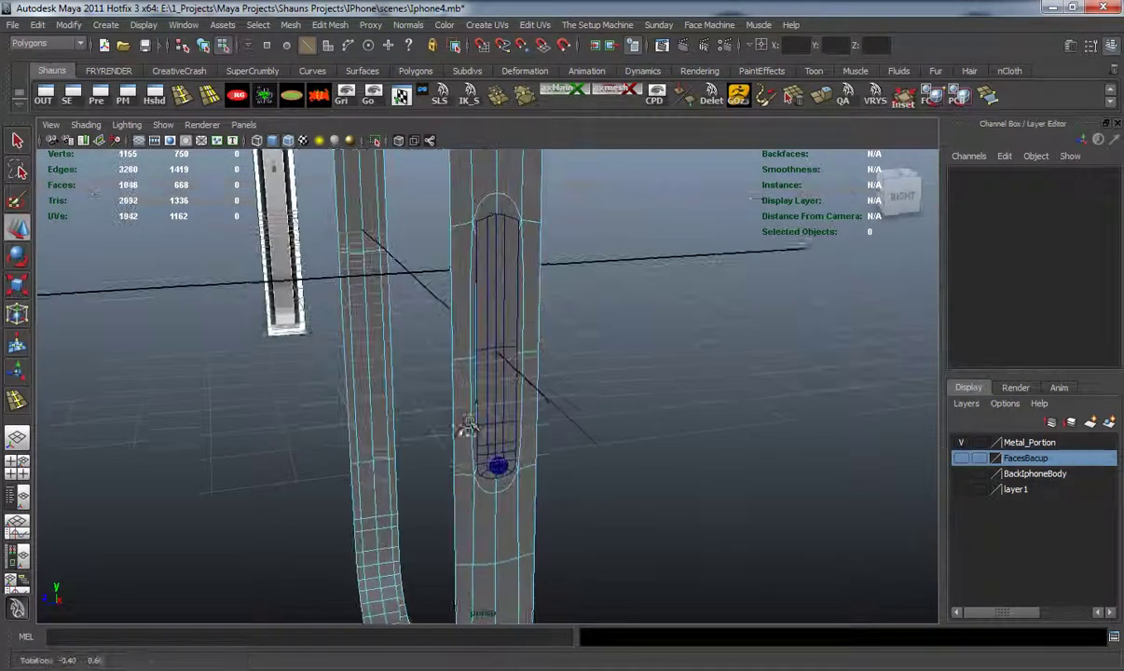
Extrude the strip's outer border edges and pull them back along X to give the strip thickness
right_drag(466, 216, 492, 185)
alt+drag(534, 276, 513, 392)
click(456, 301)
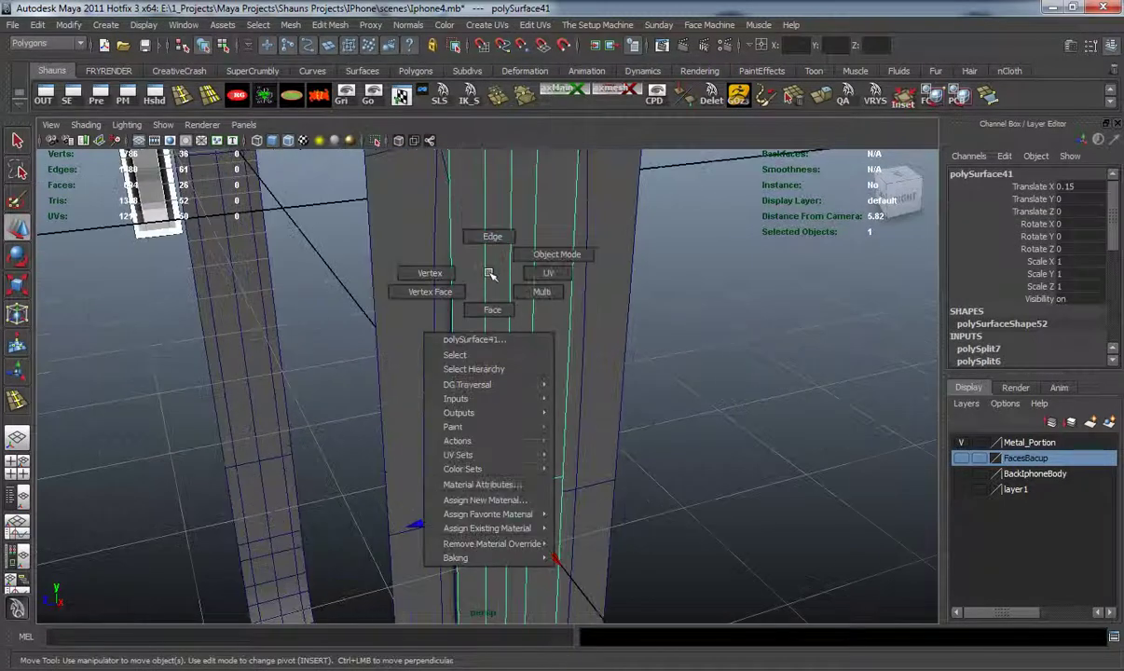
right_drag(489, 273, 492, 248)
alt+middle_drag(492, 249, 504, 381)
click(485, 270)
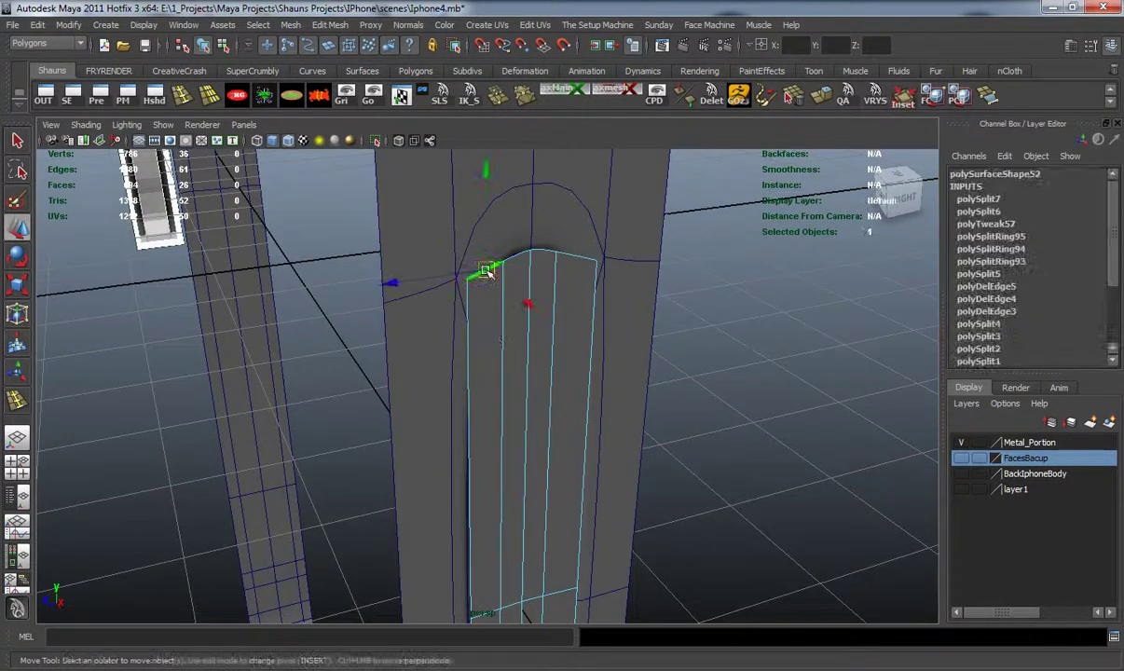
double_click(485, 271)
alt+drag(502, 323, 528, 328)
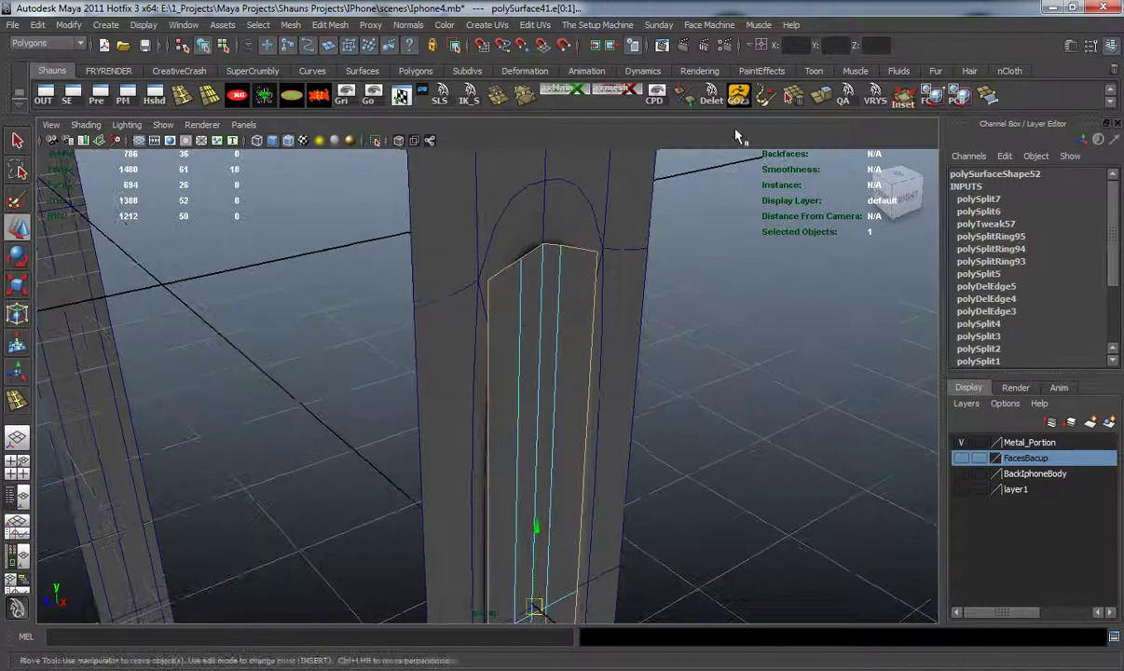
click(791, 96)
alt+drag(712, 455, 629, 391)
key(w)
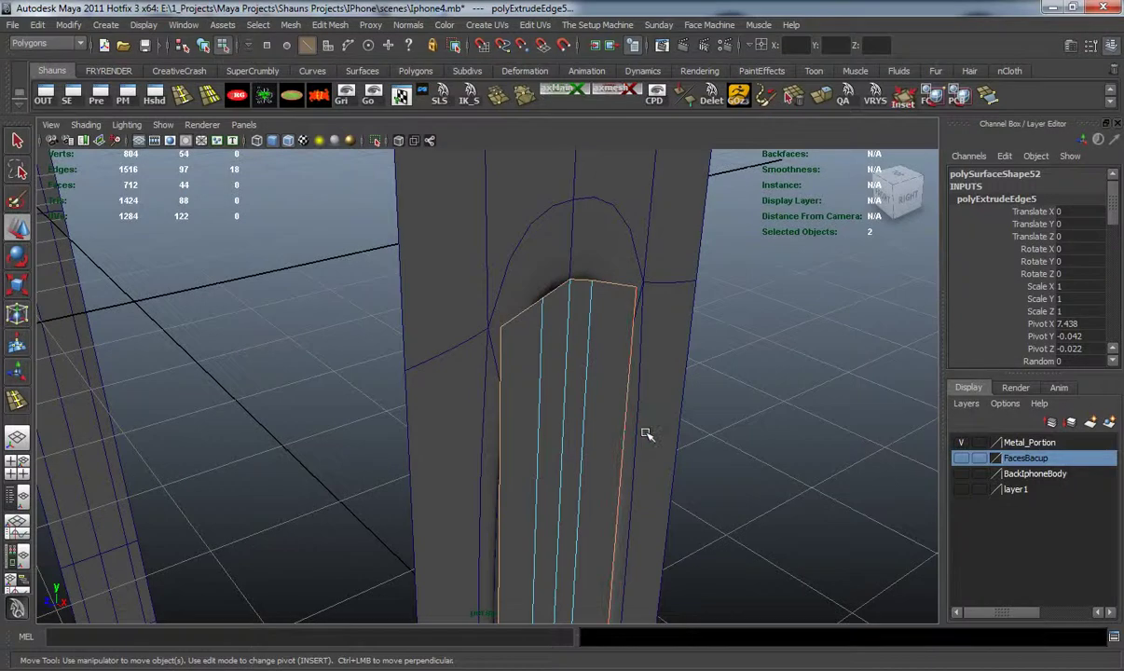
scroll(647, 434, down, 5)
alt+middle_drag(636, 432, 617, 250)
scroll(617, 270, up, 5)
alt+drag(617, 388, 608, 420)
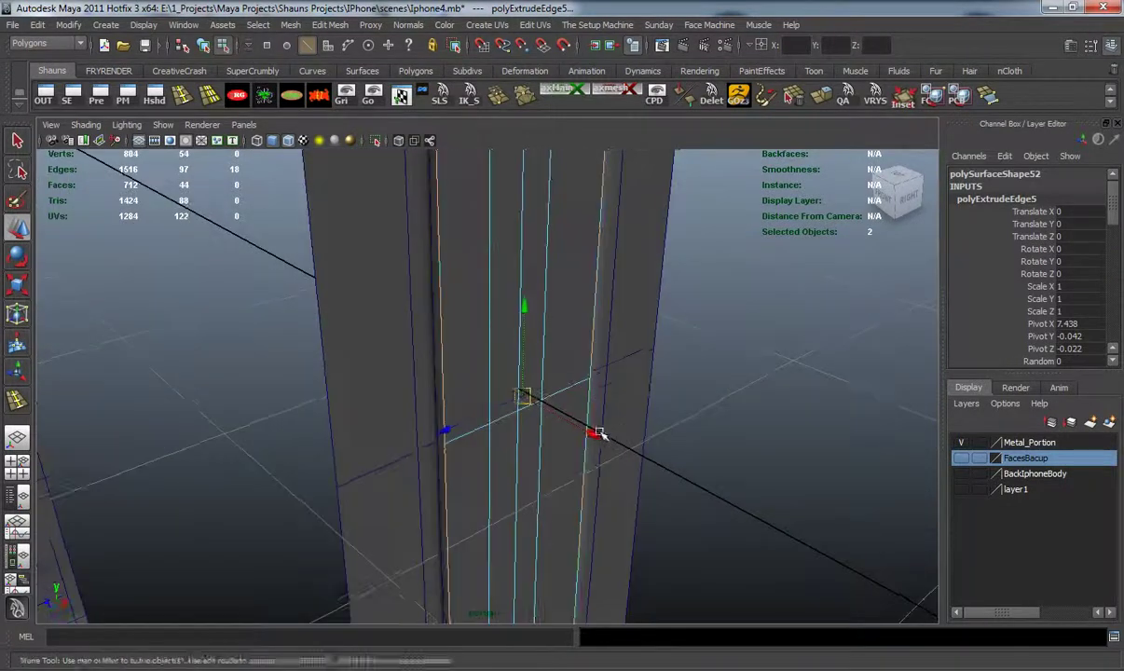
click(713, 386)
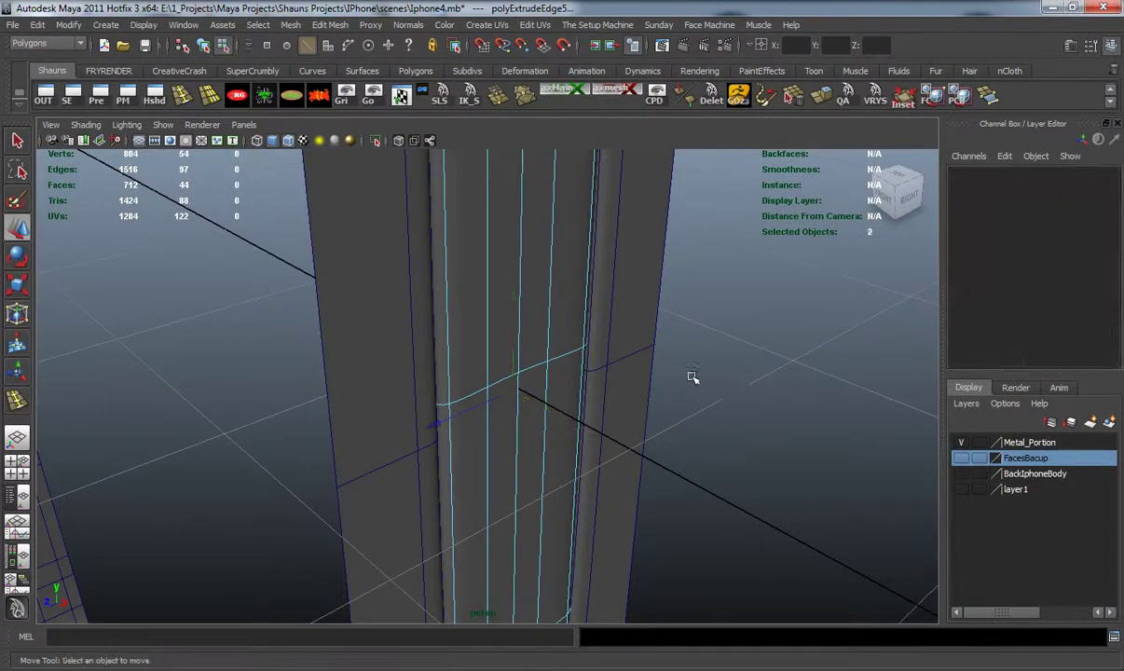
Examine the extruded strip from its upper end down to the screw
scroll(589, 340, down, 5)
alt+middle_drag(588, 341, 589, 429)
alt+drag(590, 429, 509, 338)
key(1)
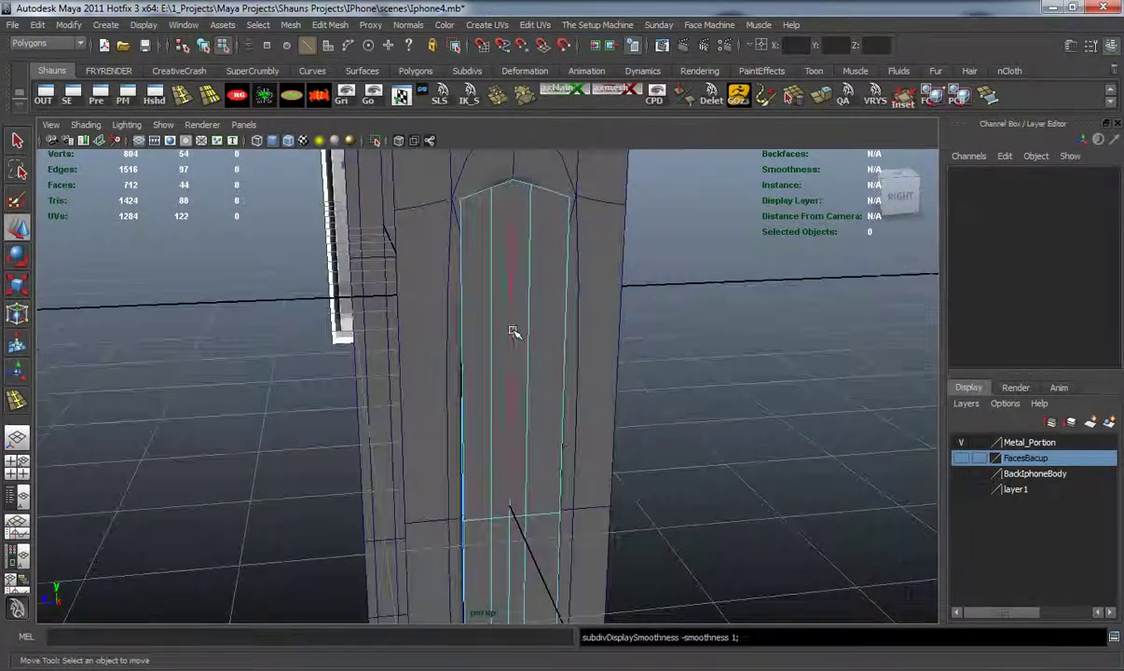
alt+middle_drag(510, 338, 493, 416)
scroll(493, 416, up, 3)
alt+drag(493, 419, 452, 299)
right_drag(451, 297, 504, 279)
scroll(556, 330, down, 8)
alt+drag(555, 333, 479, 376)
alt+middle_drag(479, 376, 438, 354)
scroll(464, 341, up, 8)
Scale the vertices at the strip's two lower corners toward each other along Z and preview the end smoothed
click(424, 355)
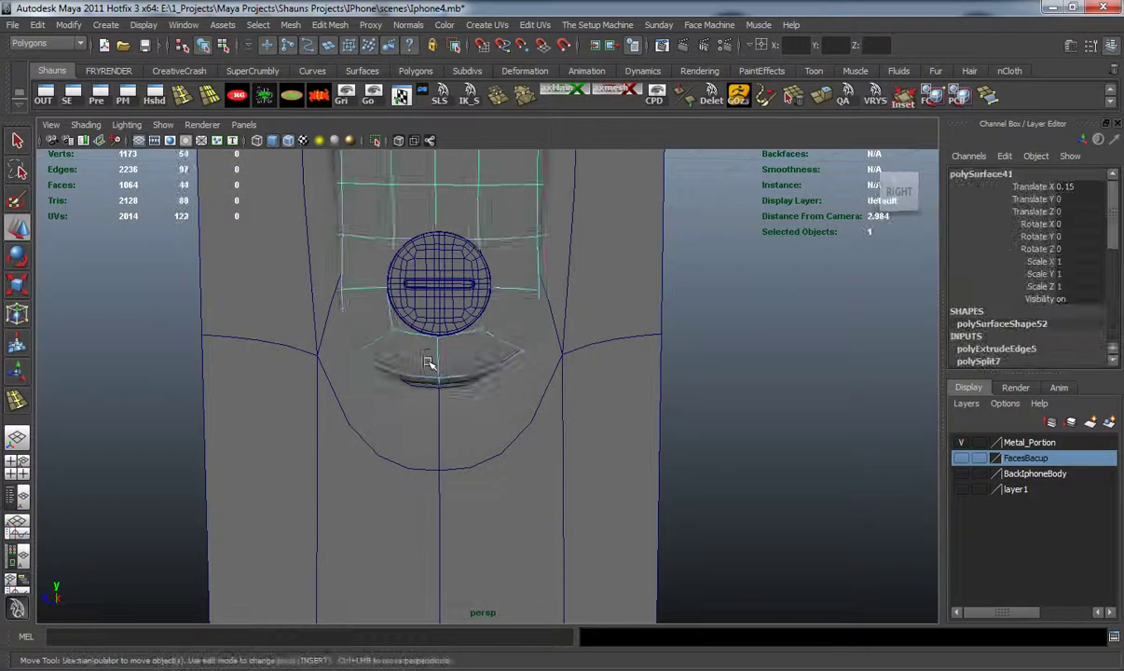
right_click(445, 368)
click(407, 363)
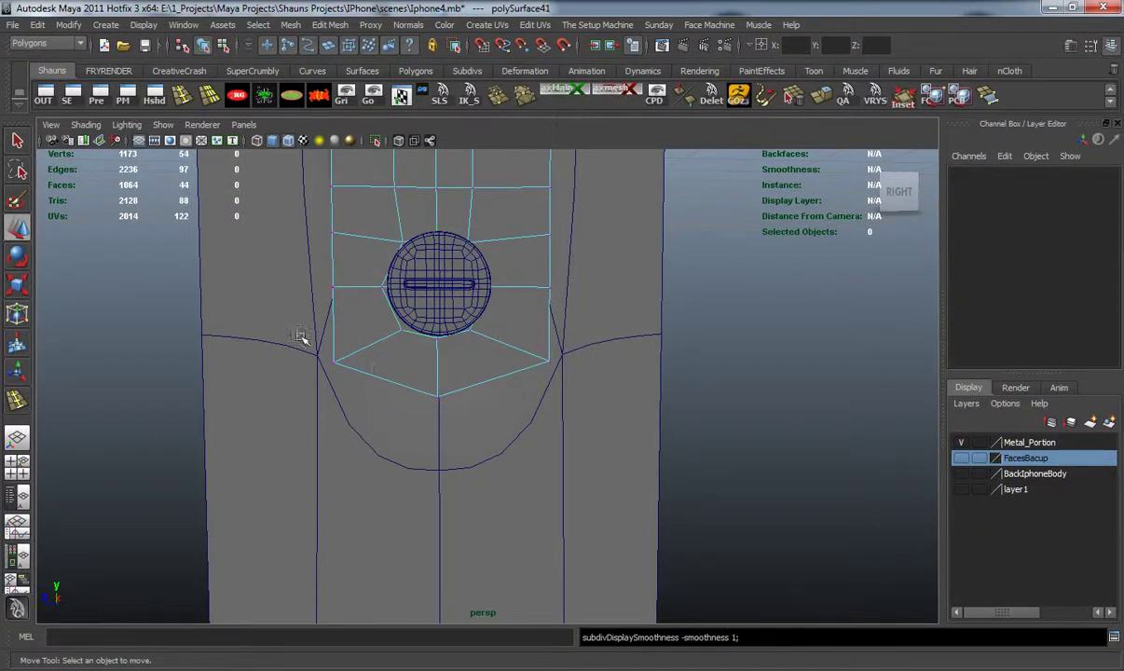
shift+drag(486, 393, 579, 335)
key(r)
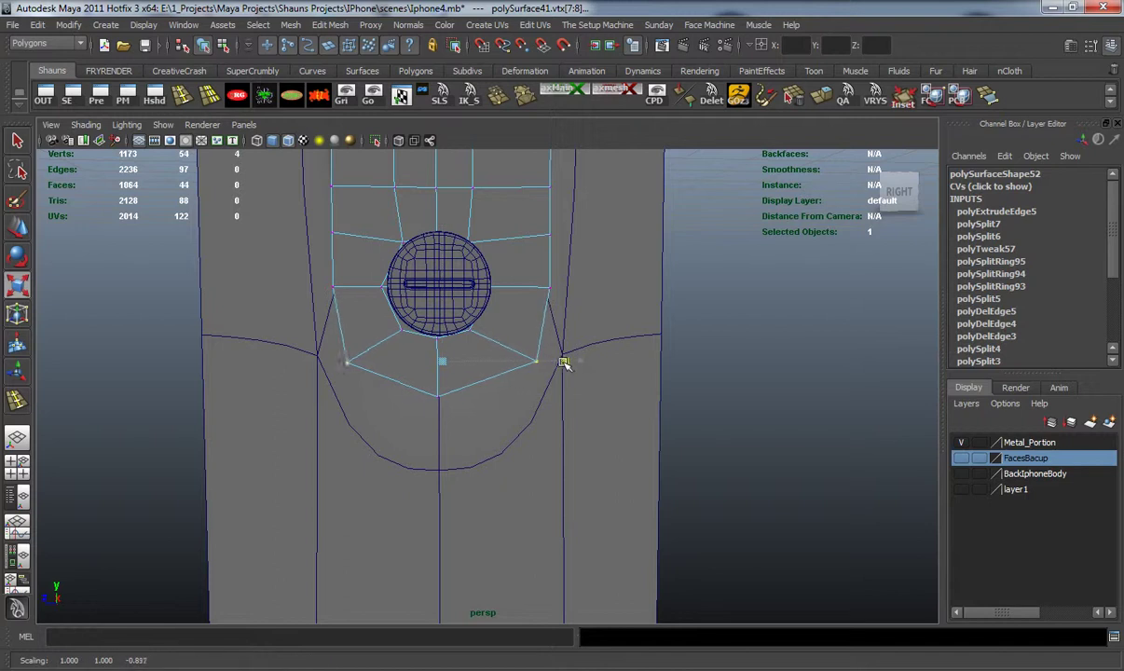
key(3)
drag(552, 363, 516, 318)
click(695, 363)
Move the vertices at the centre of the strip's lower tip slightly down along Y
drag(565, 402, 570, 410)
key(w)
drag(542, 288, 543, 297)
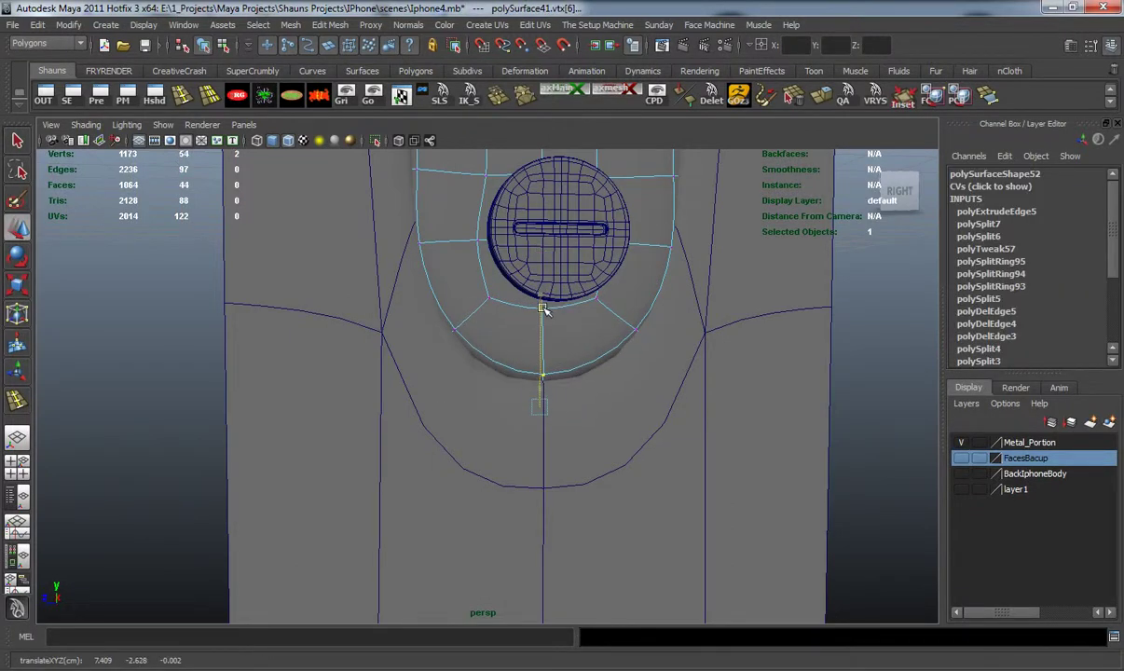
click(210, 305)
Return the metal frame to its unsmoothed display and insert a cross edge loop across the lower half of the strip's recess
alt+drag(359, 328, 394, 449)
alt+middle_drag(394, 449, 394, 381)
click(394, 382)
key(1)
alt+drag(399, 395, 389, 360)
alt+right_drag(384, 316, 353, 256)
alt+drag(353, 257, 393, 329)
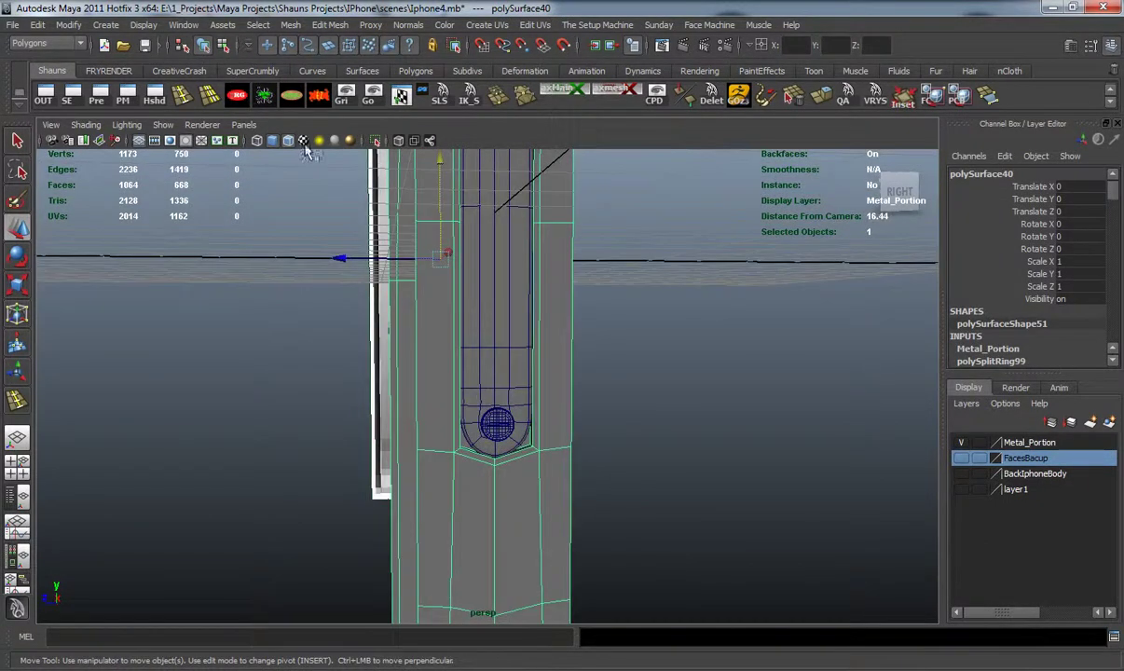
click(182, 95)
drag(456, 259, 457, 253)
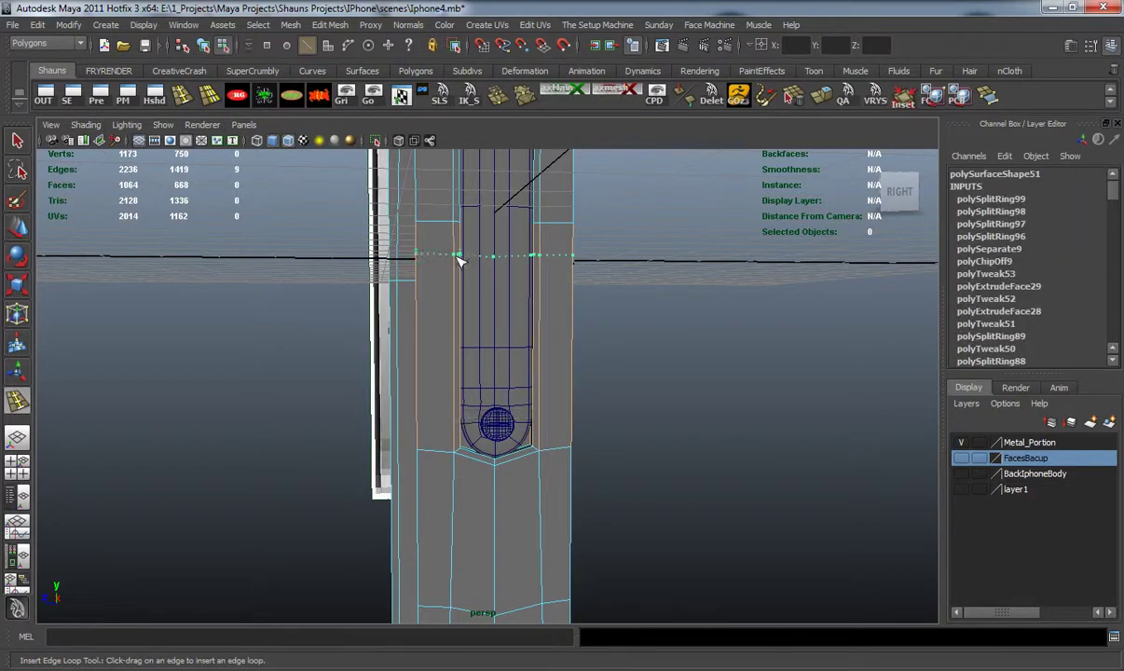
click(457, 343)
alt+drag(469, 318, 472, 360)
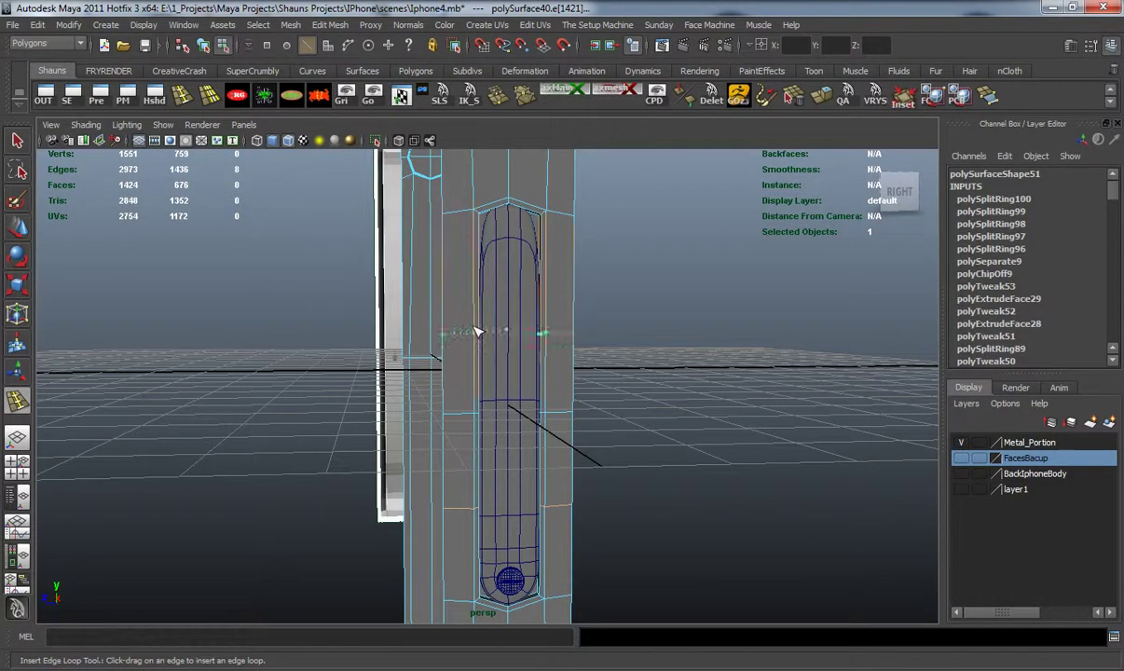
Insert a second cross edge loop across the upper half of the recess and display the frame smoothed
drag(475, 295, 473, 297)
key(w)
key(3)
click(637, 382)
Select the strip and move it out of the recess along X to about 0.576
mouse_move(562, 432)
alt+mouse_down()
mouse_move(647, 444)
mouse_move(515, 447)
mouse_move(565, 426)
alt+mouse_up()
right_drag(494, 314, 523, 300)
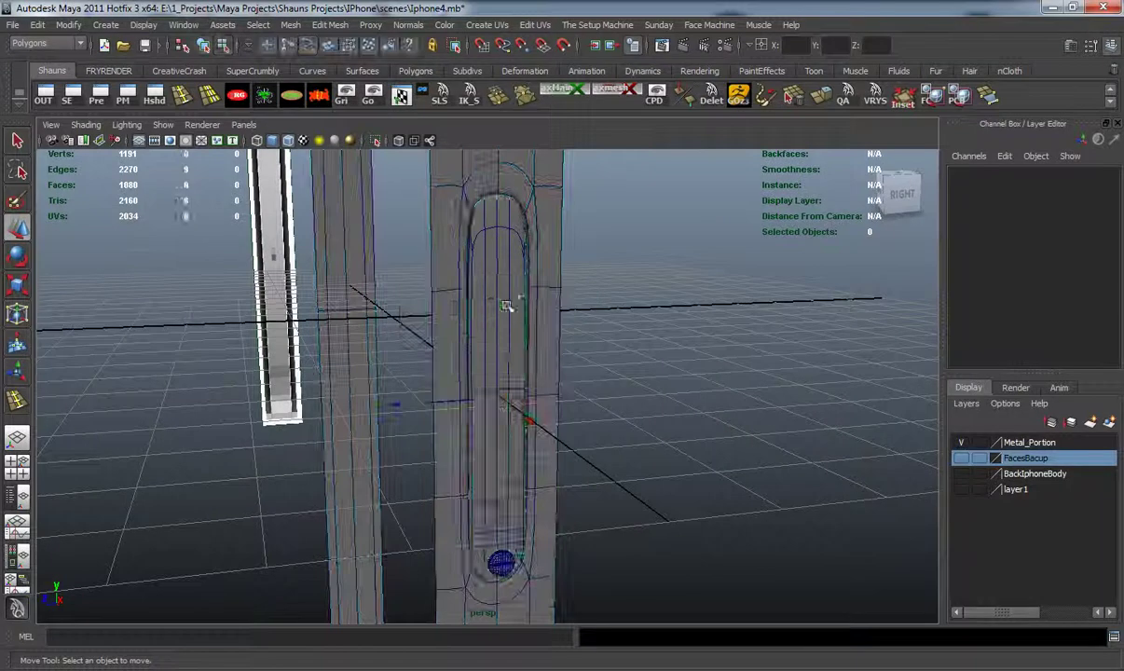
click(471, 345)
alt+drag(471, 345, 573, 464)
alt+drag(529, 427, 535, 414)
alt+middle_drag(501, 331, 521, 427)
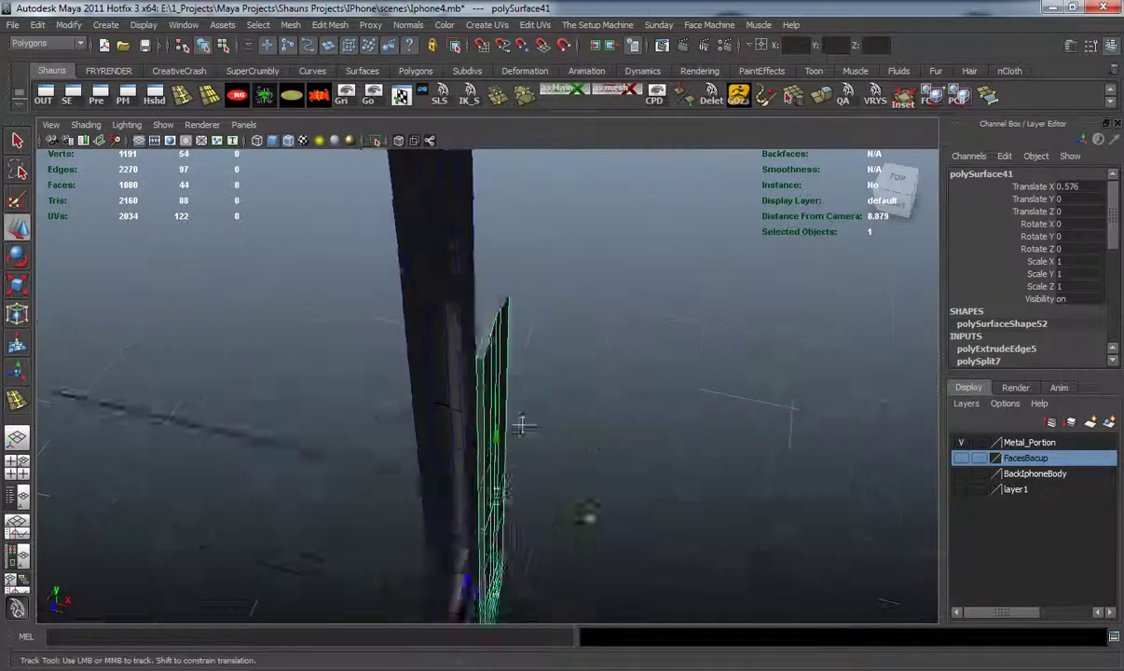
Insert two edge loops around the strip's side wall, near its back and front edges, and preview the strip smoothed
scroll(419, 308, up, 5)
click(182, 96)
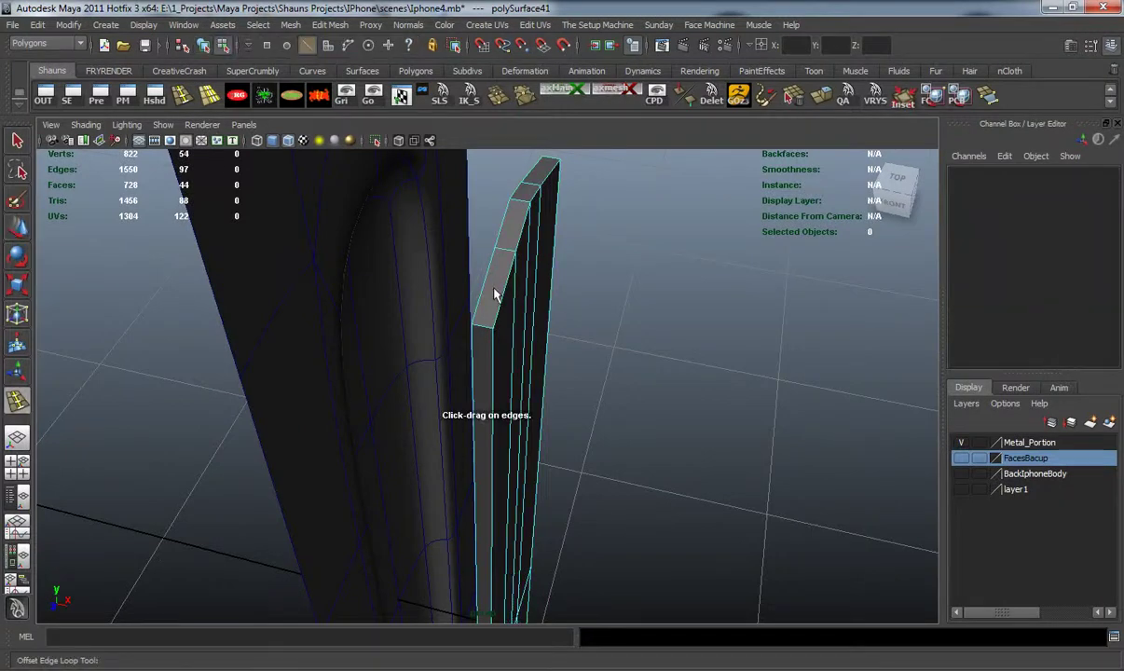
click(483, 333)
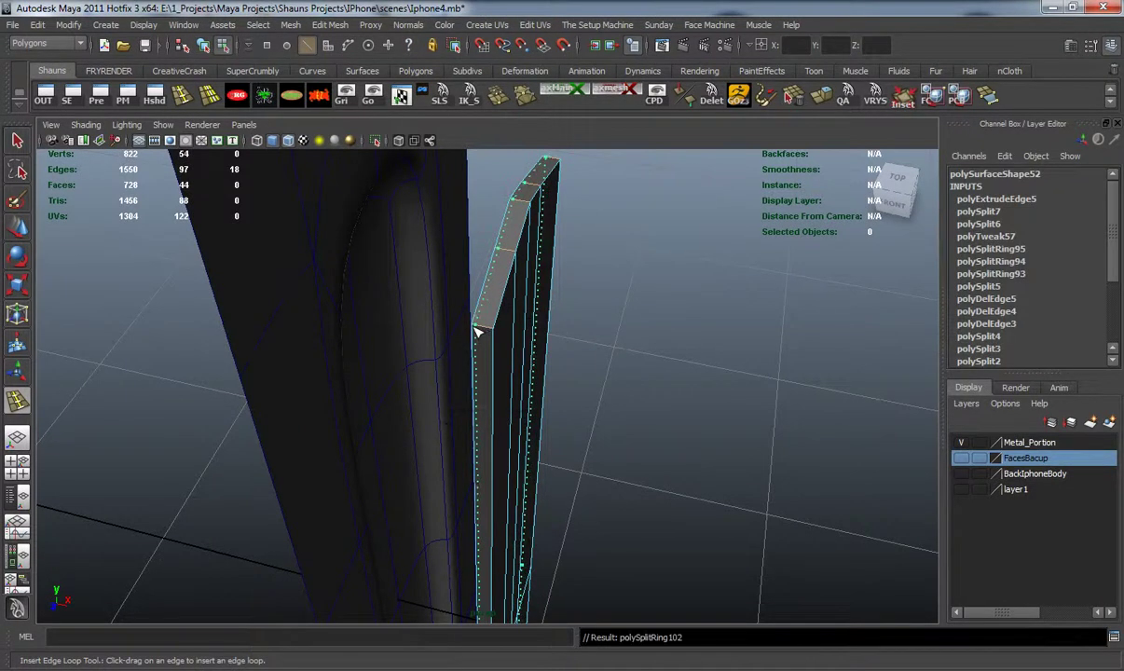
drag(476, 328, 479, 329)
scroll(481, 328, up, 5)
drag(485, 261, 499, 263)
key(w)
key(3)
right_drag(521, 287, 579, 266)
scroll(620, 407, down, 5)
alt+drag(621, 407, 394, 359)
click(362, 431)
Return the strip to its unsmoothed display and insert a cross edge loop near its upper end
scroll(377, 443, down, 3)
alt+middle_drag(377, 443, 399, 321)
alt+drag(408, 311, 479, 301)
click(453, 281)
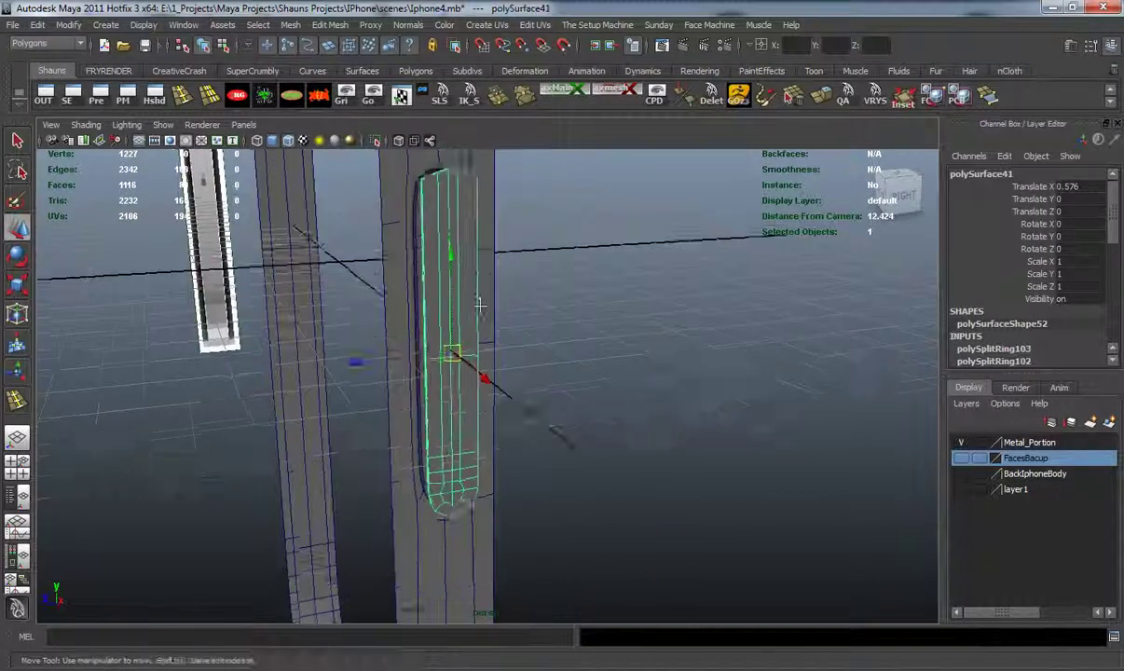
alt+middle_drag(479, 300, 484, 382)
scroll(317, 193, up, 3)
key(1)
click(181, 96)
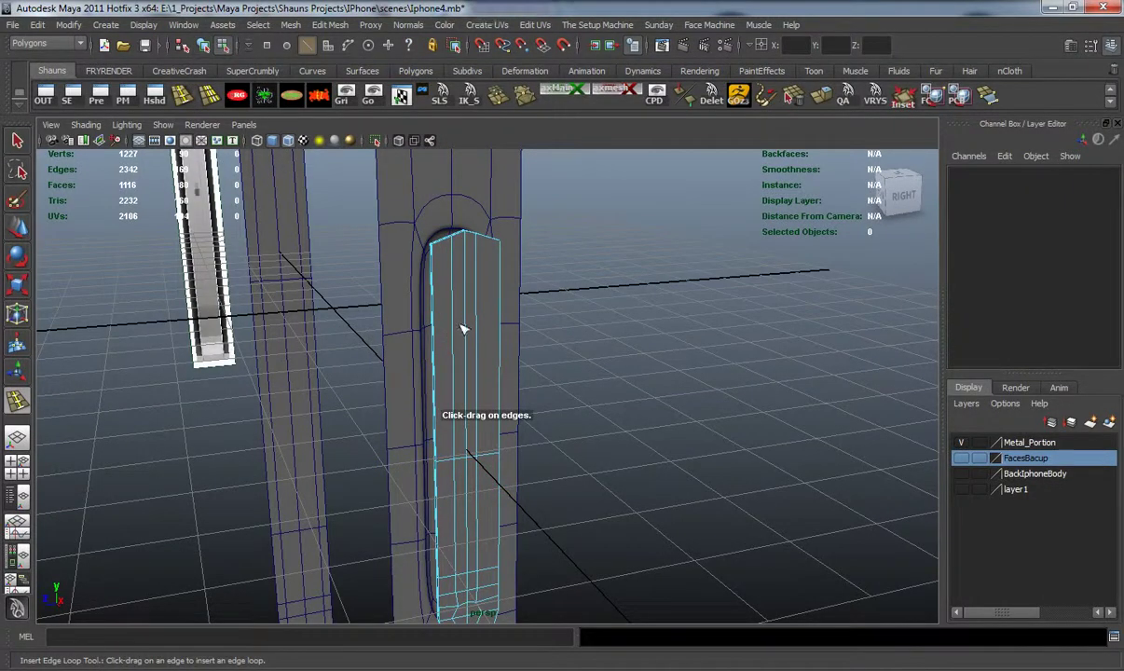
drag(463, 325, 456, 303)
alt+middle_drag(460, 365, 461, 301)
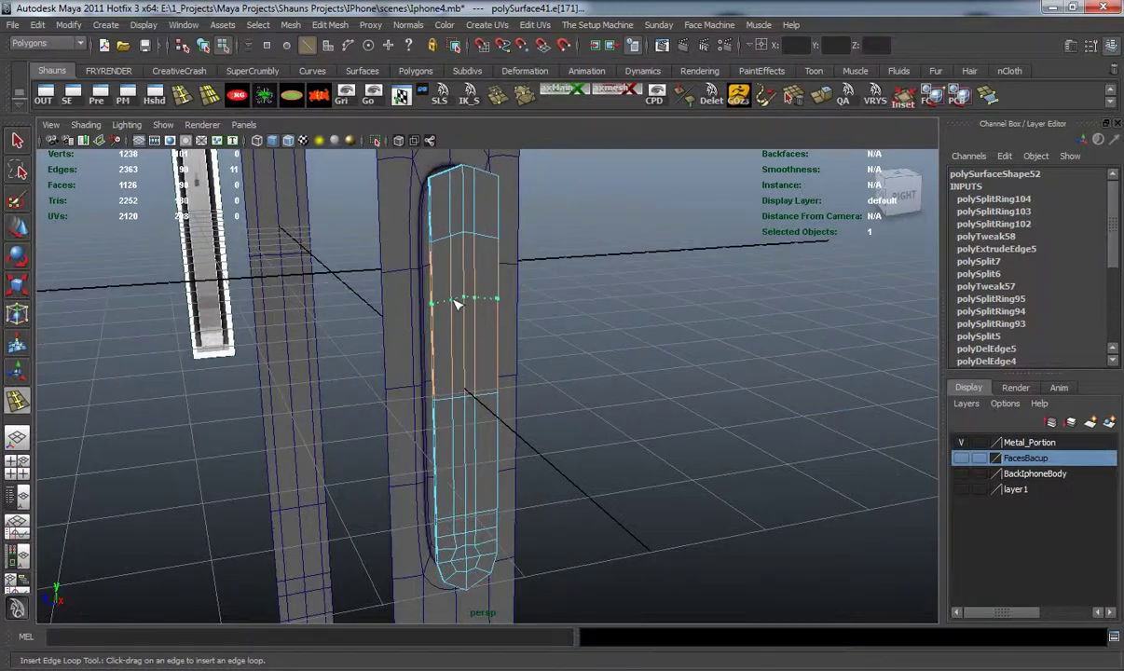
Insert two more cross edge loops around the strip, one above and one below its middle loop
click(457, 301)
alt+drag(470, 438, 468, 399)
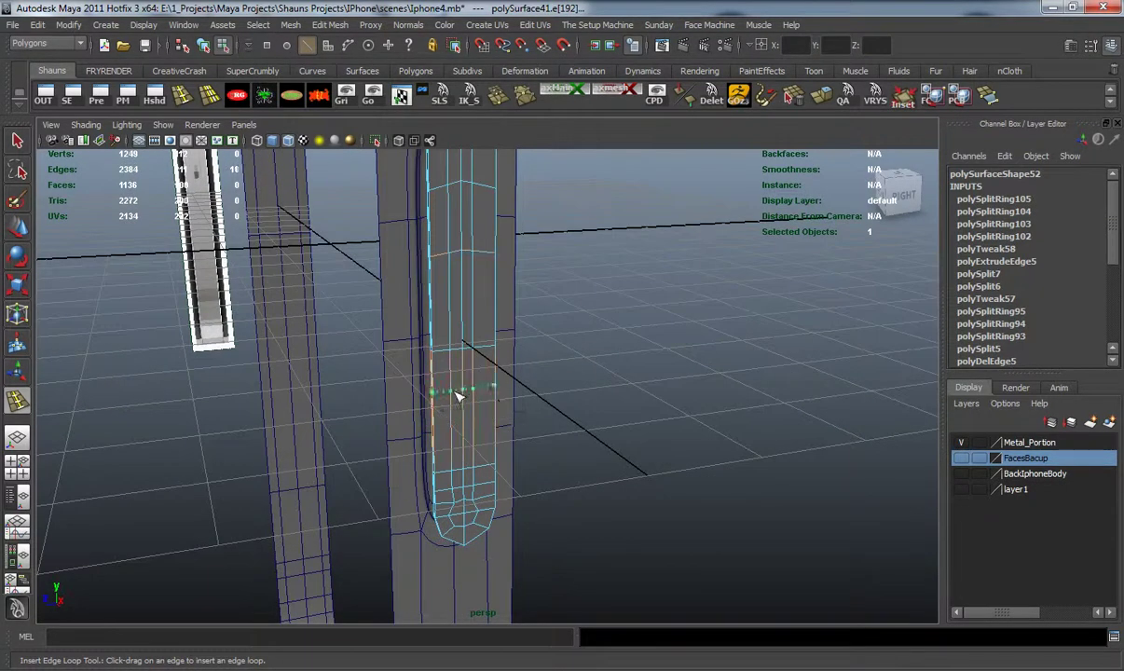
click(459, 410)
key(w)
right_drag(454, 296, 603, 321)
click(603, 321)
Extrude the four faces of the octagon at the strip's lower end and scale them slightly inward
alt+drag(603, 322, 482, 314)
click(506, 349)
right_drag(506, 348, 506, 415)
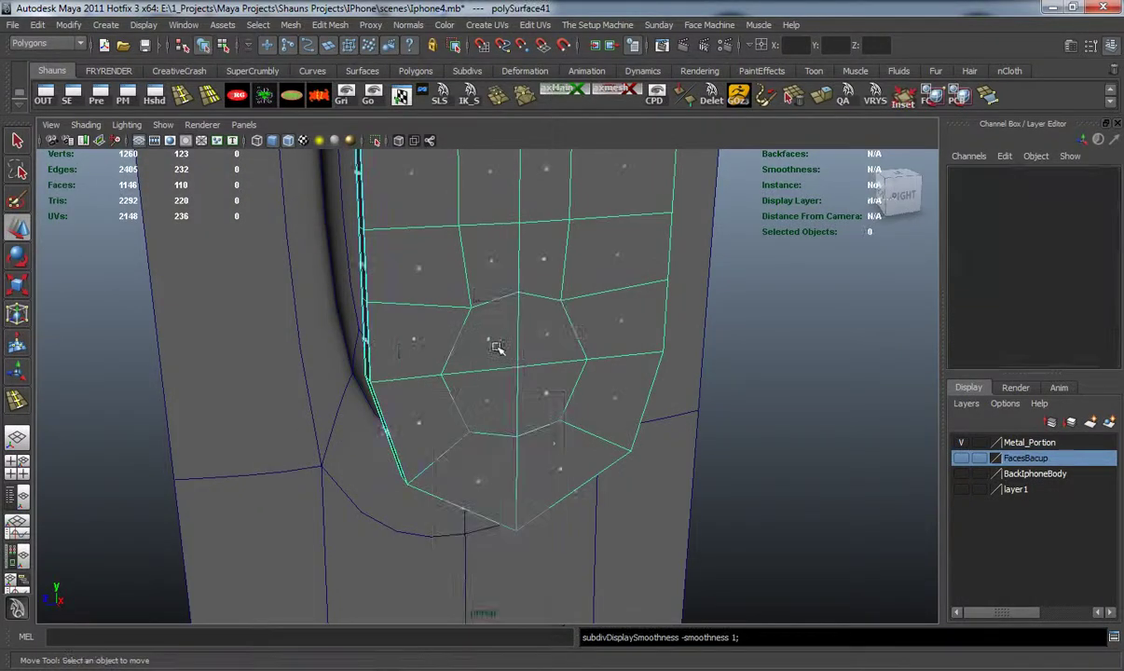
drag(556, 412, 559, 413)
alt+drag(684, 401, 485, 321)
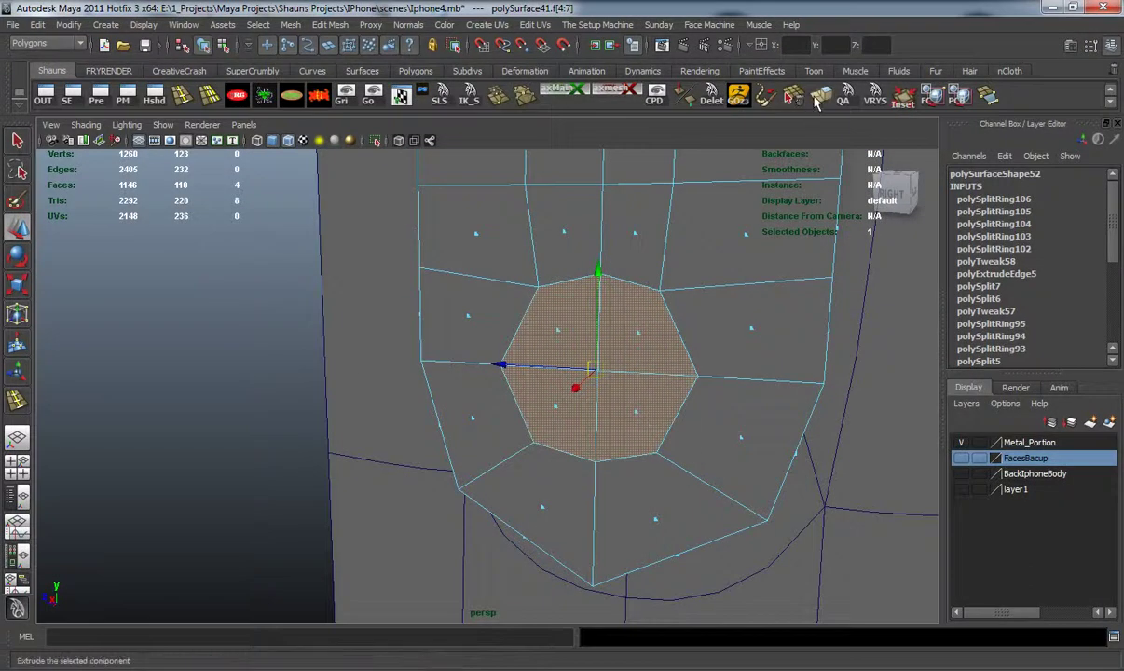
click(816, 103)
drag(620, 371, 705, 392)
alt+middle_drag(705, 392, 574, 431)
alt+drag(574, 431, 610, 376)
Nudge the inset faces back along X, extrude them again inward to form the screw hole, and display the strip smoothed
key(w)
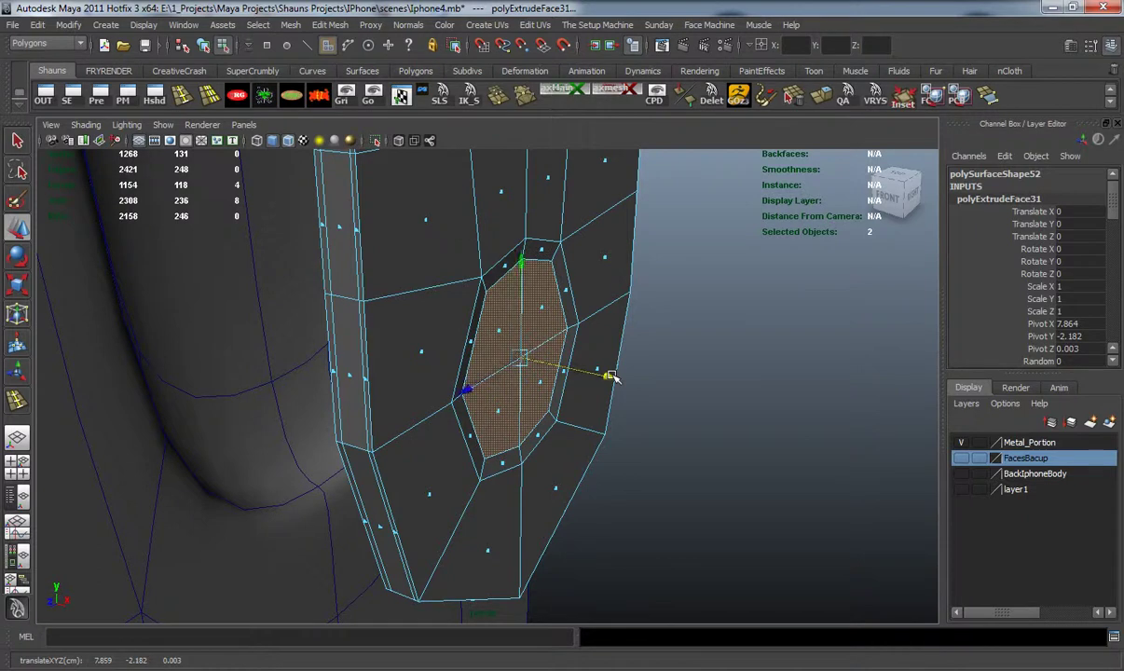
key(g)
drag(633, 325, 409, 345)
key(3)
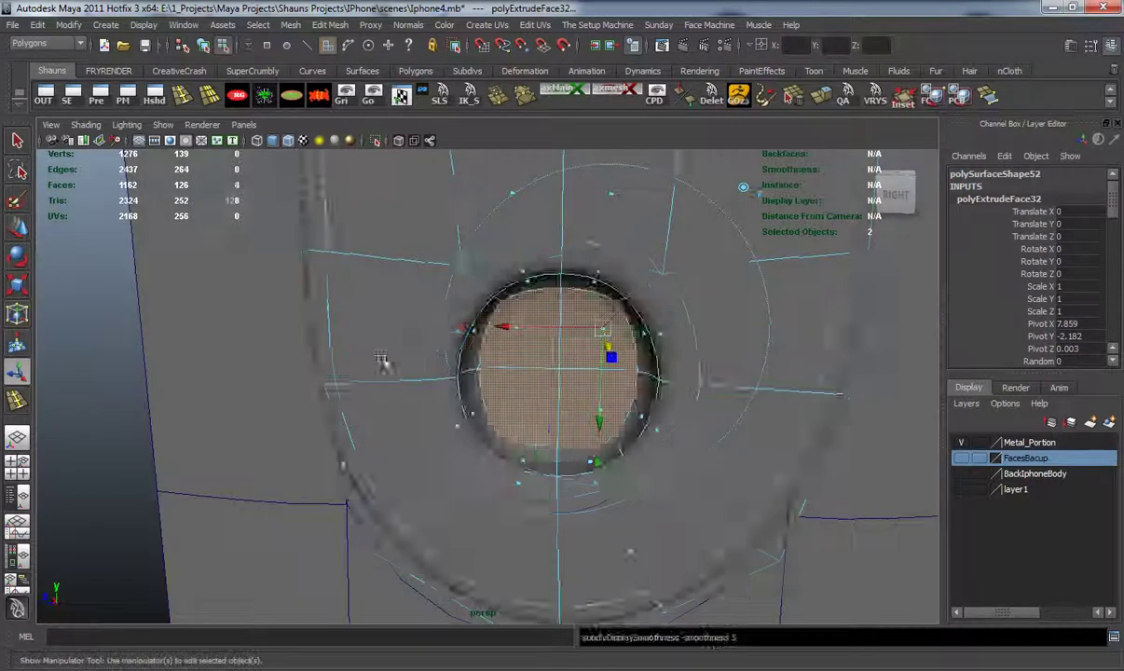
alt+right_drag(409, 344, 205, 404)
click(205, 403)
Examine the smoothed strip and its screw hole against the metal frame from several angles
alt+drag(208, 409, 484, 347)
scroll(461, 367, down, 6)
scroll(461, 366, up, 2)
right_drag(487, 345, 546, 326)
alt+middle_drag(540, 380, 557, 303)
alt+right_drag(557, 303, 536, 382)
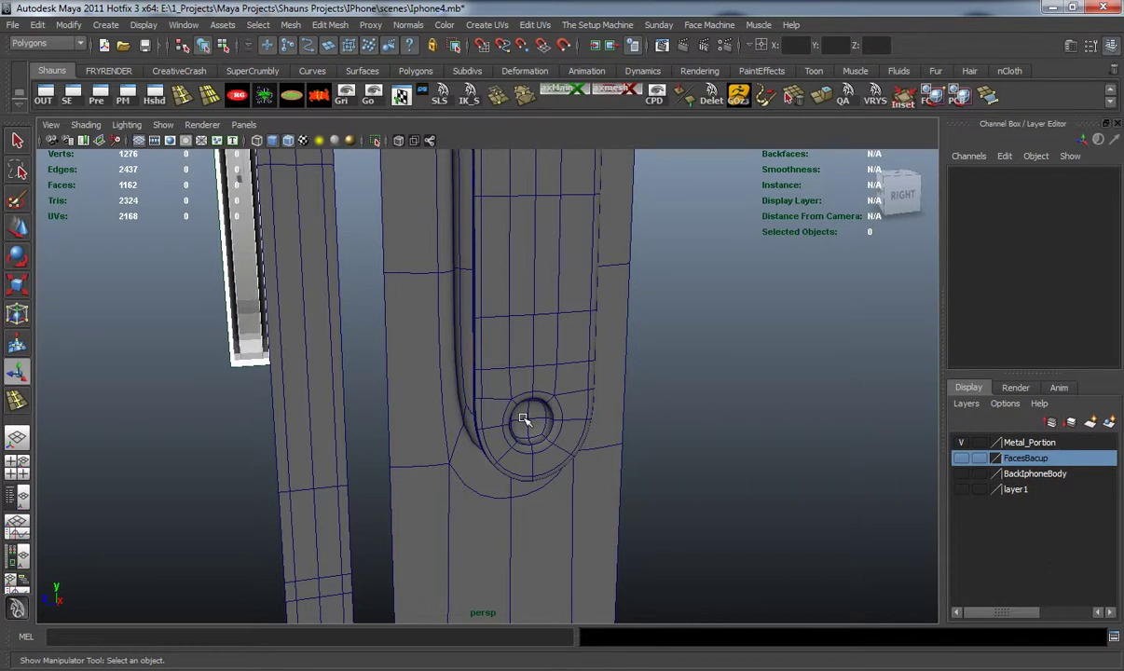
alt+middle_drag(562, 440, 544, 387)
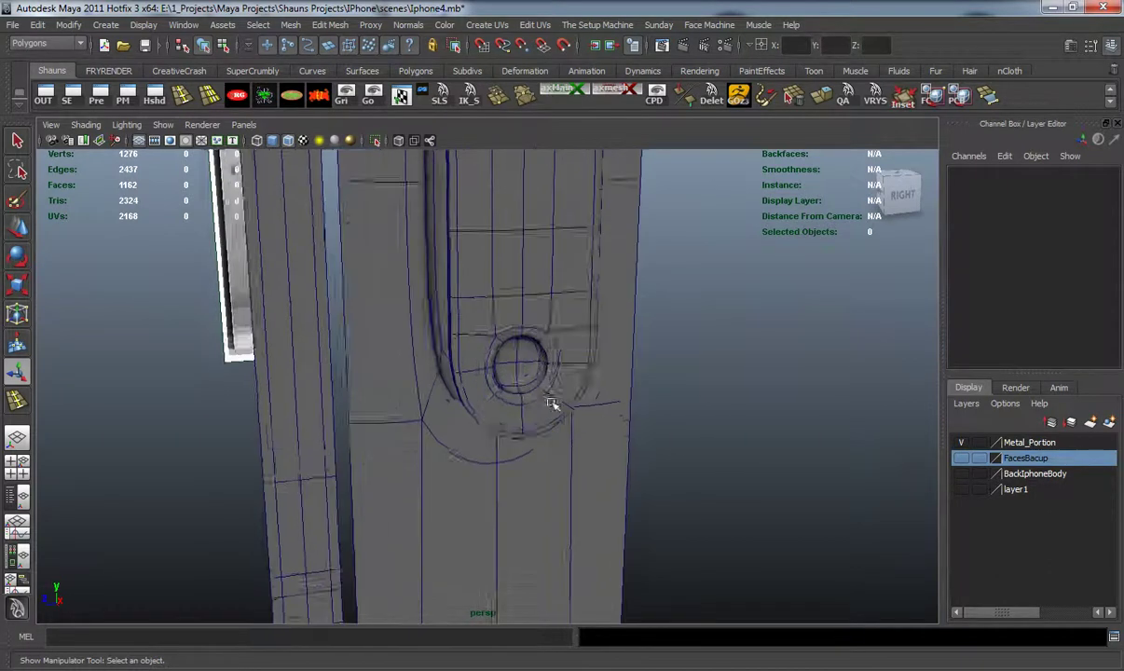
scroll(548, 402, up, 7)
alt+drag(548, 406, 514, 380)
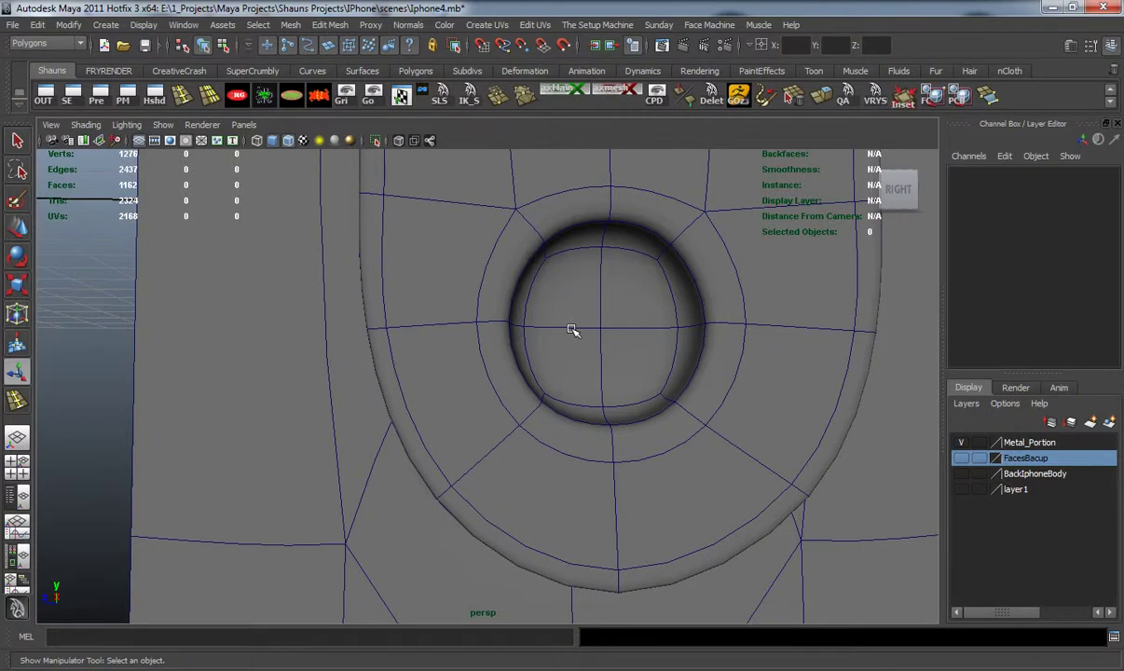
click(577, 344)
alt+drag(585, 349, 691, 363)
key(3)
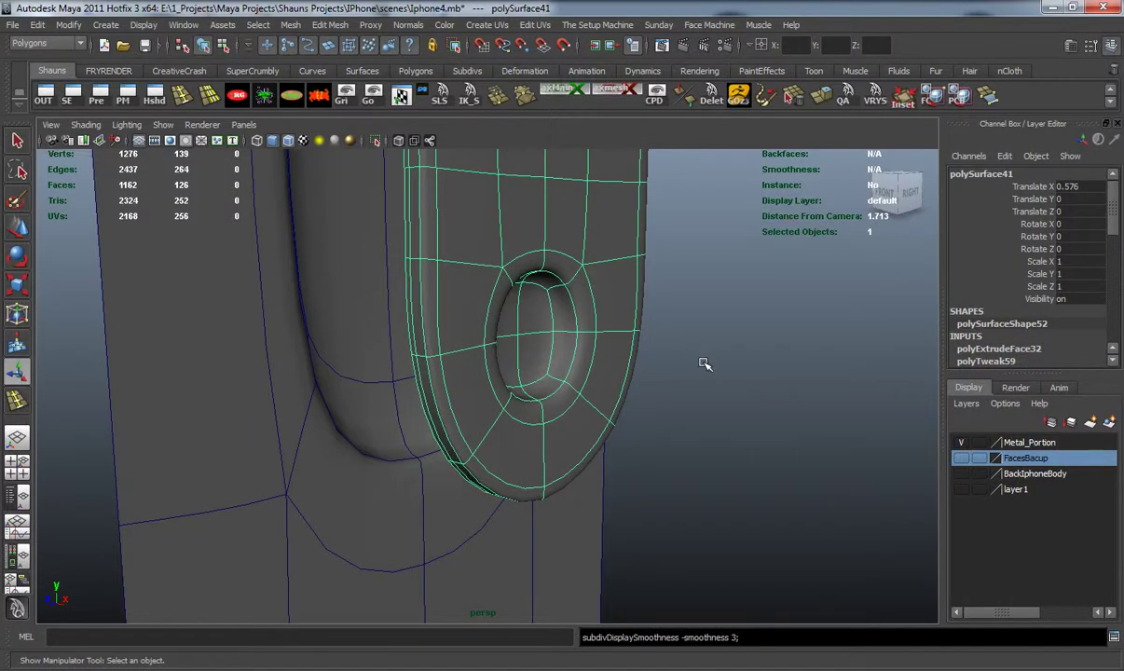
click(703, 363)
alt+drag(703, 364, 607, 394)
Return the strip to its unsmoothed display and extract the four floor faces of the screw hole as a separate piece
click(602, 389)
key(1)
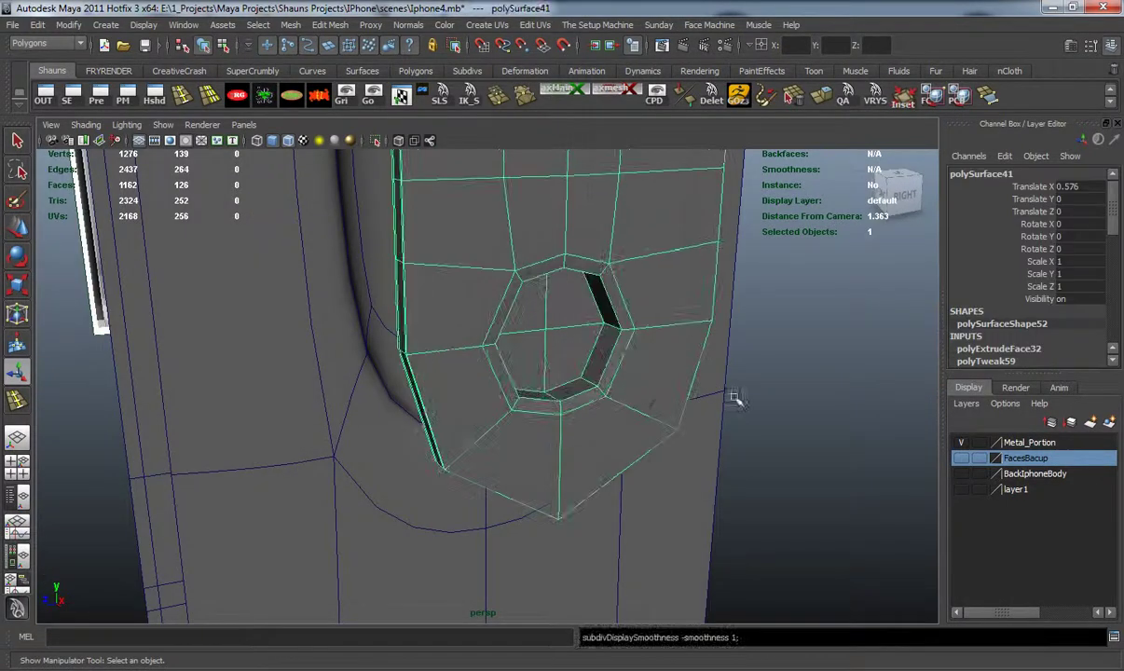
alt+drag(719, 401, 781, 382)
right_drag(589, 343, 557, 268)
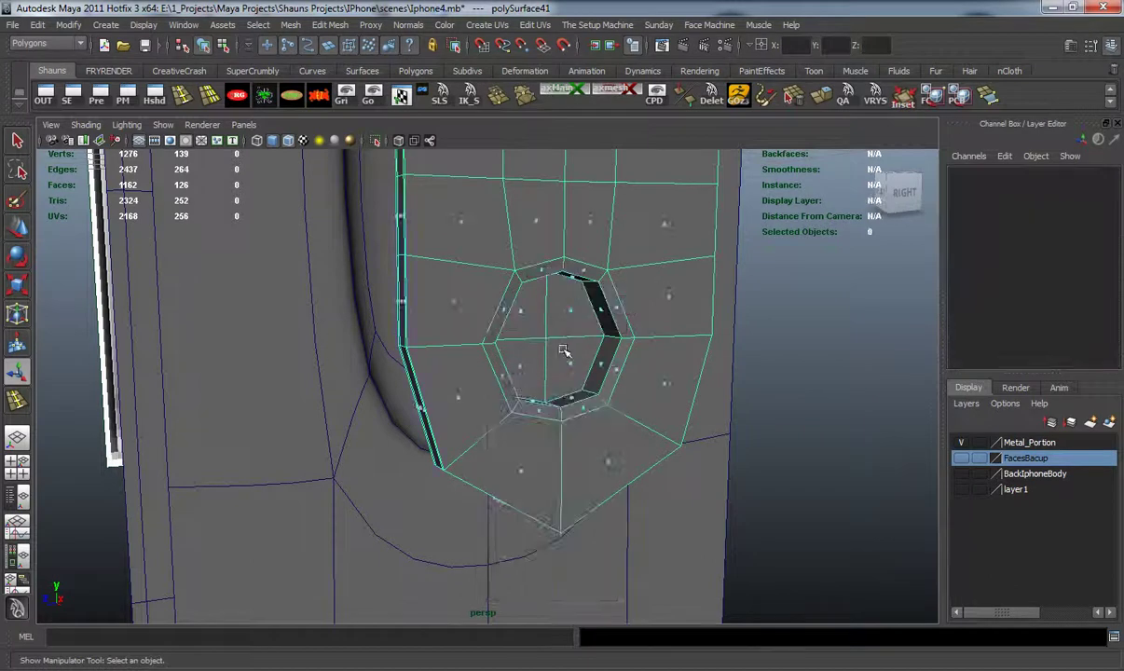
click(603, 391)
alt+drag(603, 391, 531, 364)
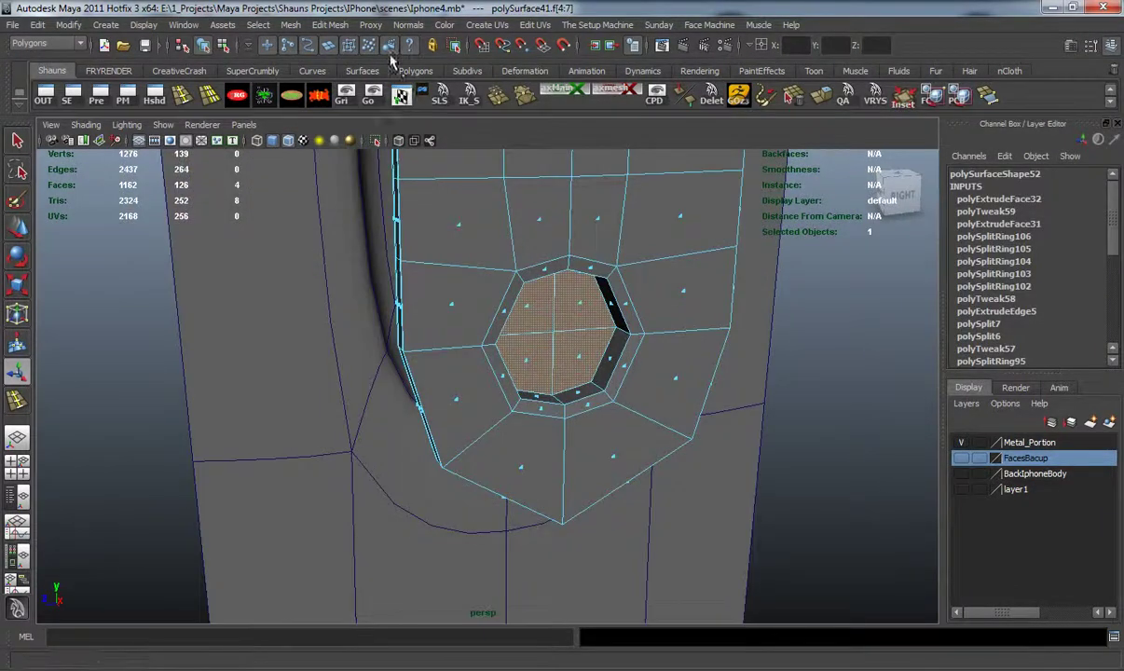
click(330, 24)
click(361, 310)
right_drag(485, 265, 528, 246)
Freeze the extracted floor piece's transforms, centre its pivot, delete its history, and move it outward along X to about 0.084
alt+drag(503, 259, 551, 259)
key(w)
shift+click(456, 245)
alt+drag(453, 244, 494, 237)
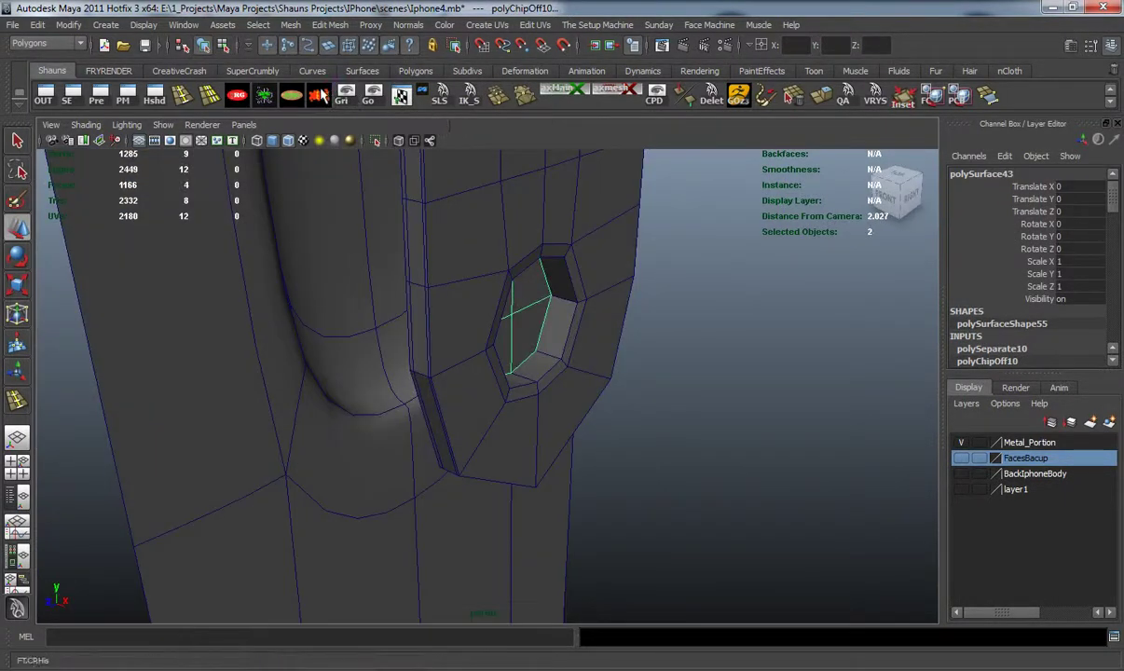
click(321, 94)
scroll(566, 328, up, 3)
drag(596, 297, 554, 387)
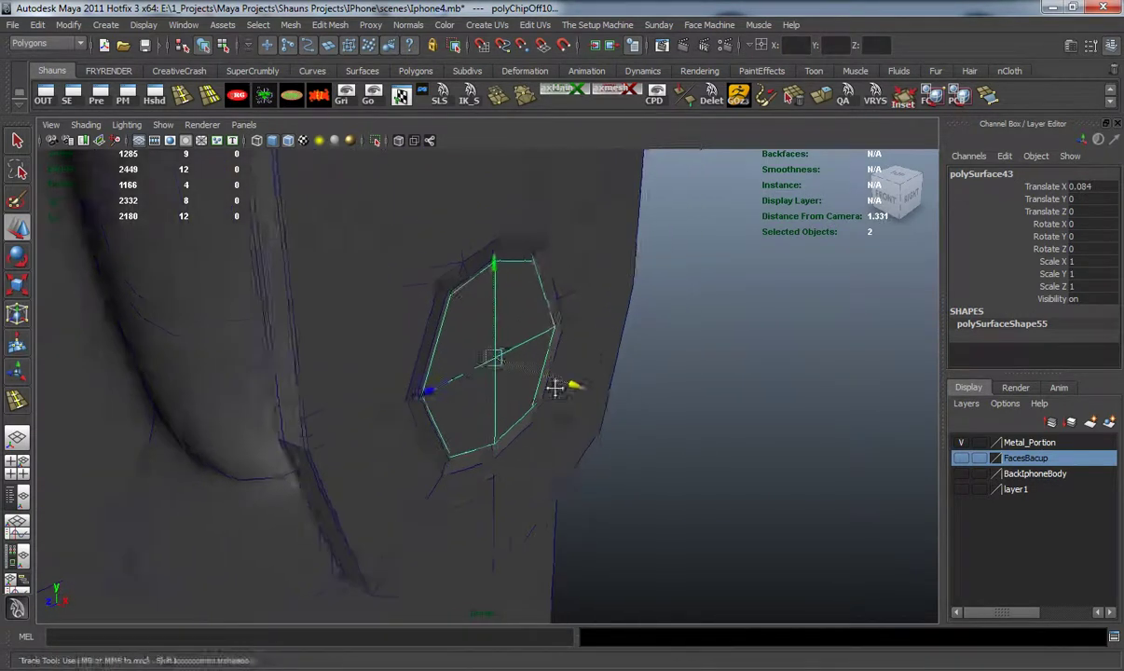
Extrude the screw disc's border edges back along X to give the piece thickness, and check it smoothed
scroll(554, 387, up, 5)
right_drag(457, 273, 451, 244)
click(422, 195)
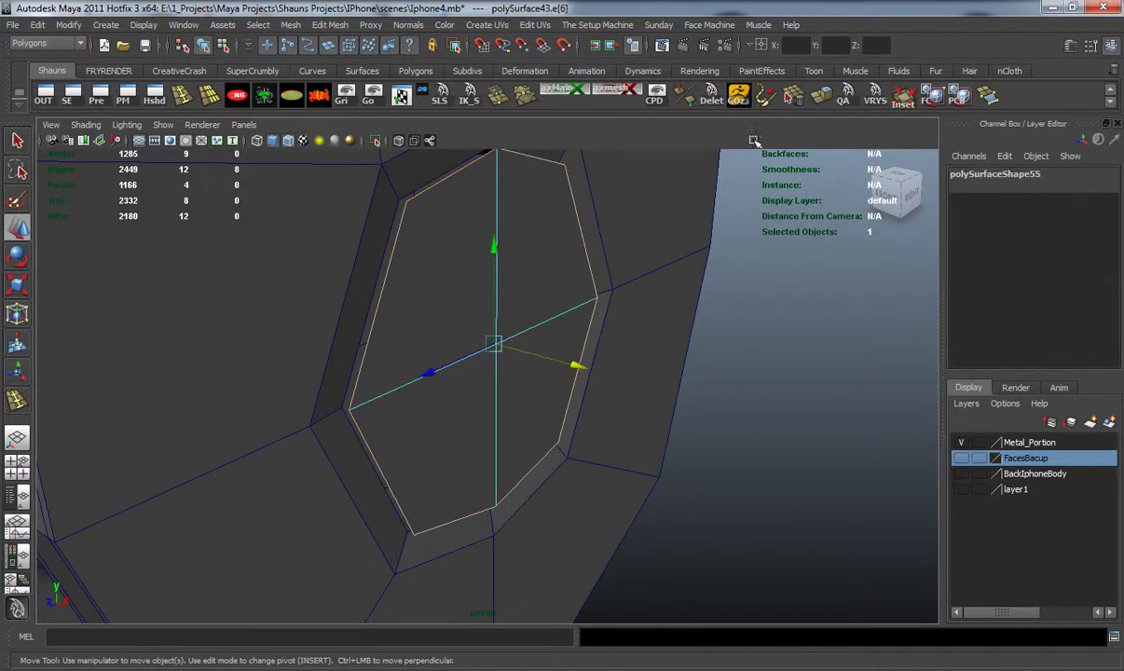
click(821, 97)
key(w)
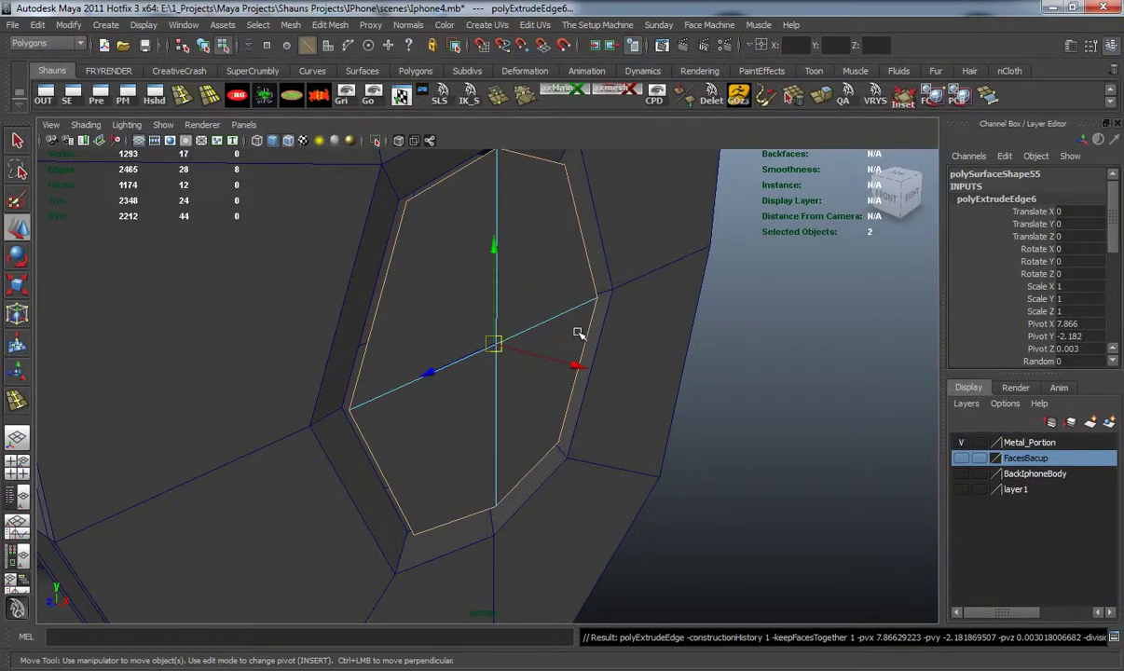
drag(582, 365, 550, 360)
key(3)
key(1)
Insert two edge loops around the screw disc's extruded side wall and display the disc smoothed
click(739, 361)
click(189, 93)
alt+drag(356, 169, 712, 410)
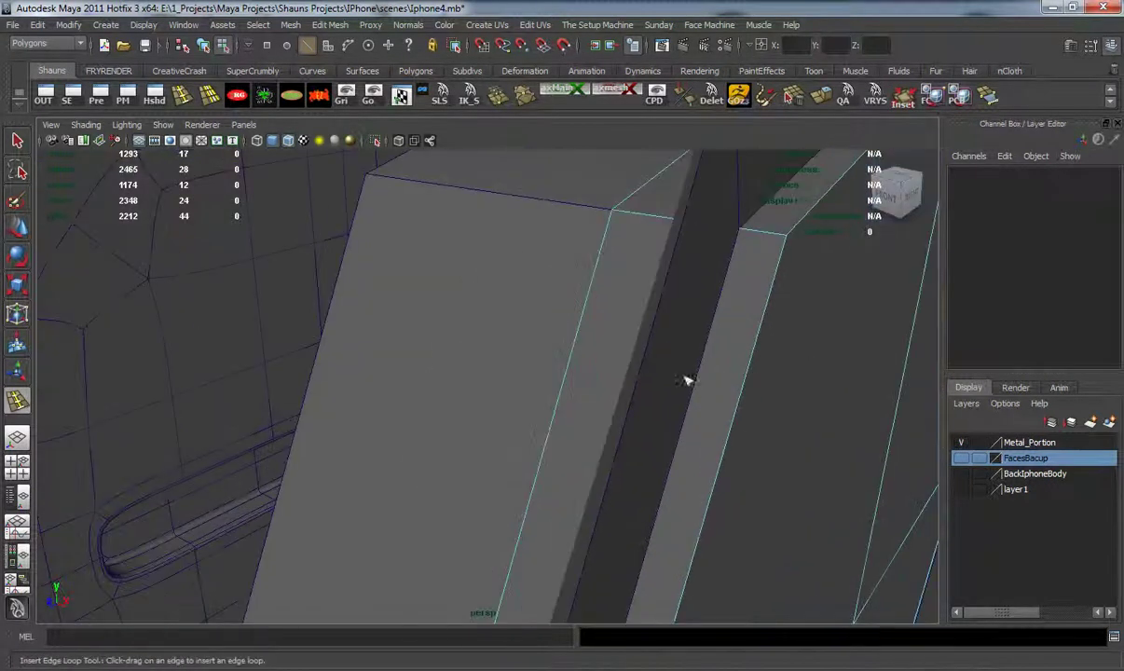
drag(753, 244, 763, 238)
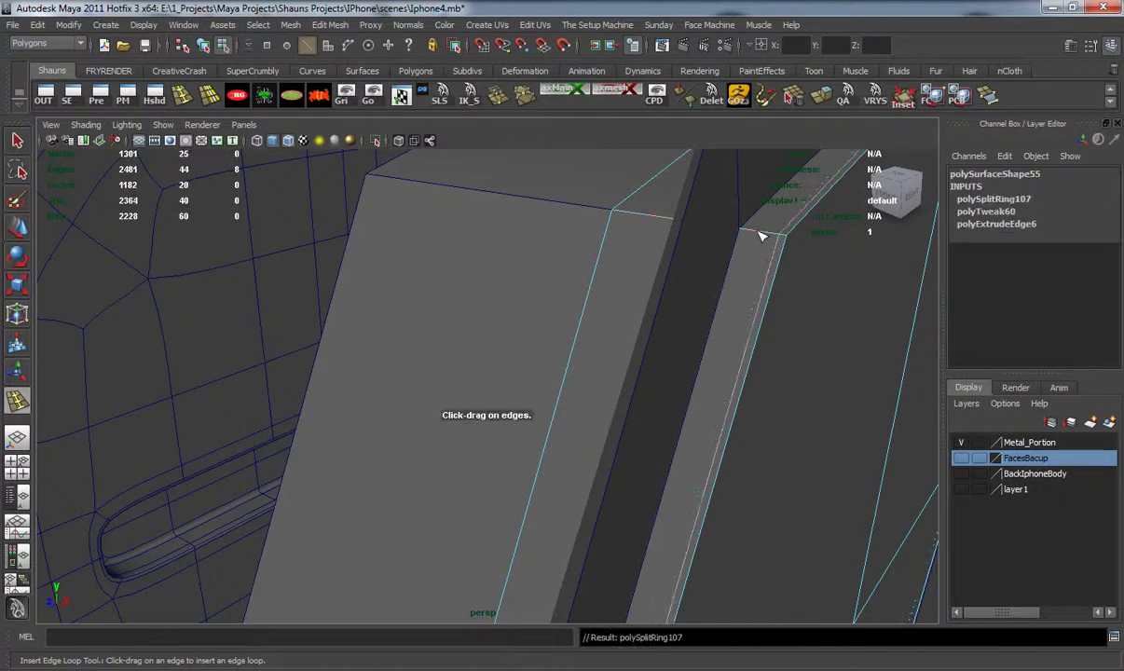
drag(633, 219, 660, 248)
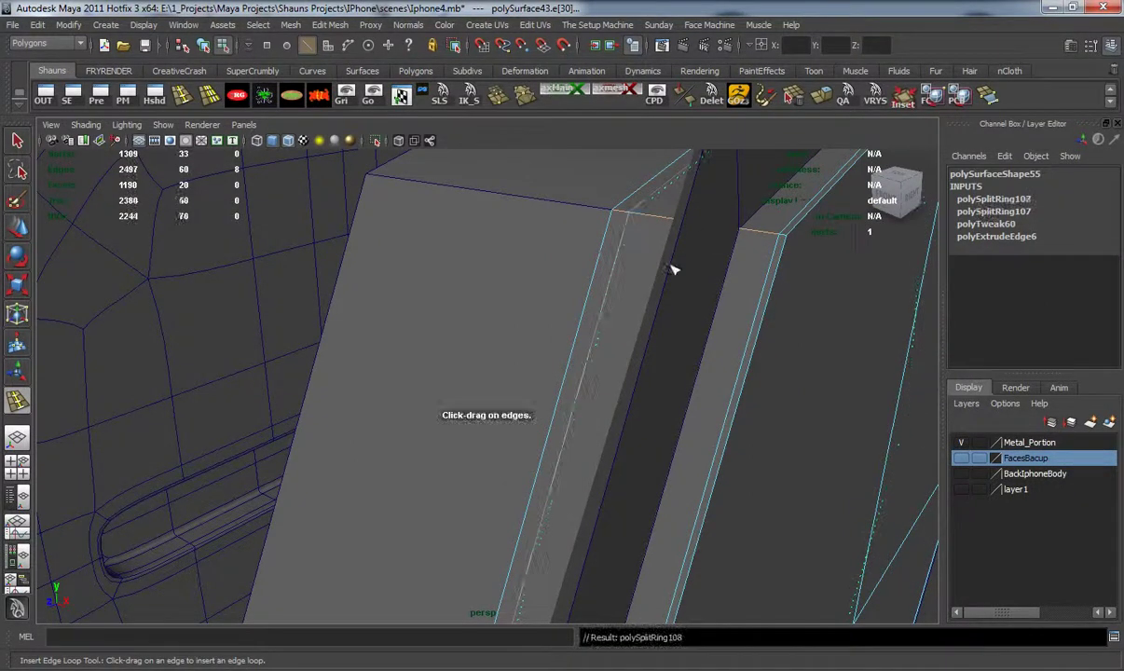
key(w)
key(3)
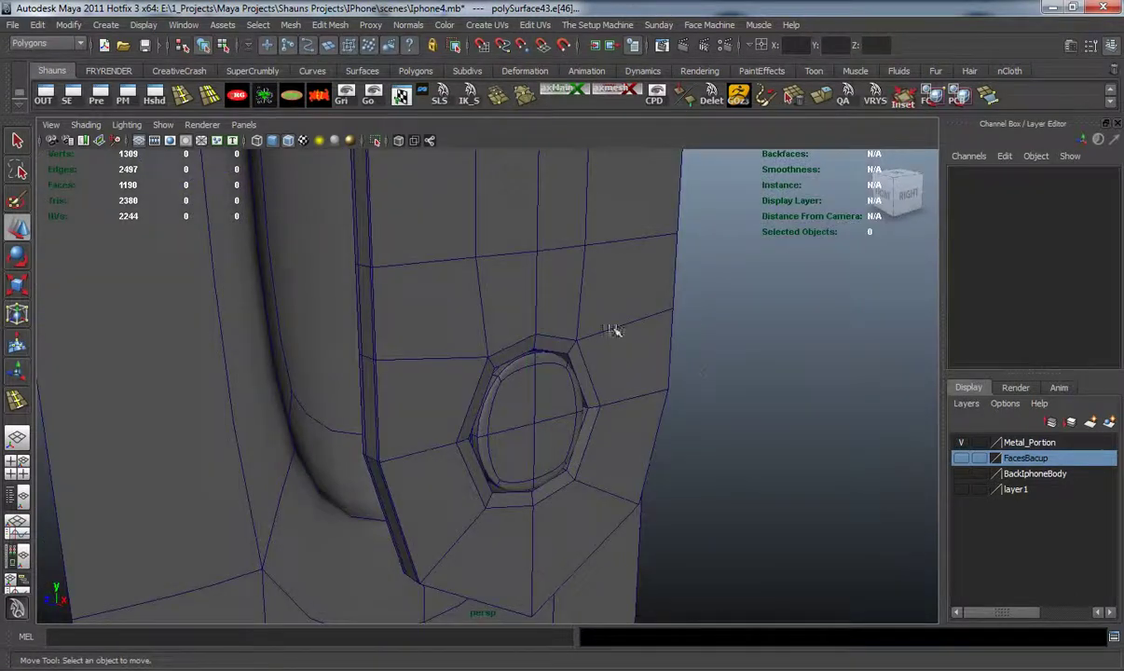
Preview the button strip smoothed around the screw disc and return it to unsmoothed display
click(615, 329)
key(3)
click(737, 381)
alt+drag(737, 381, 655, 394)
click(654, 394)
key(1)
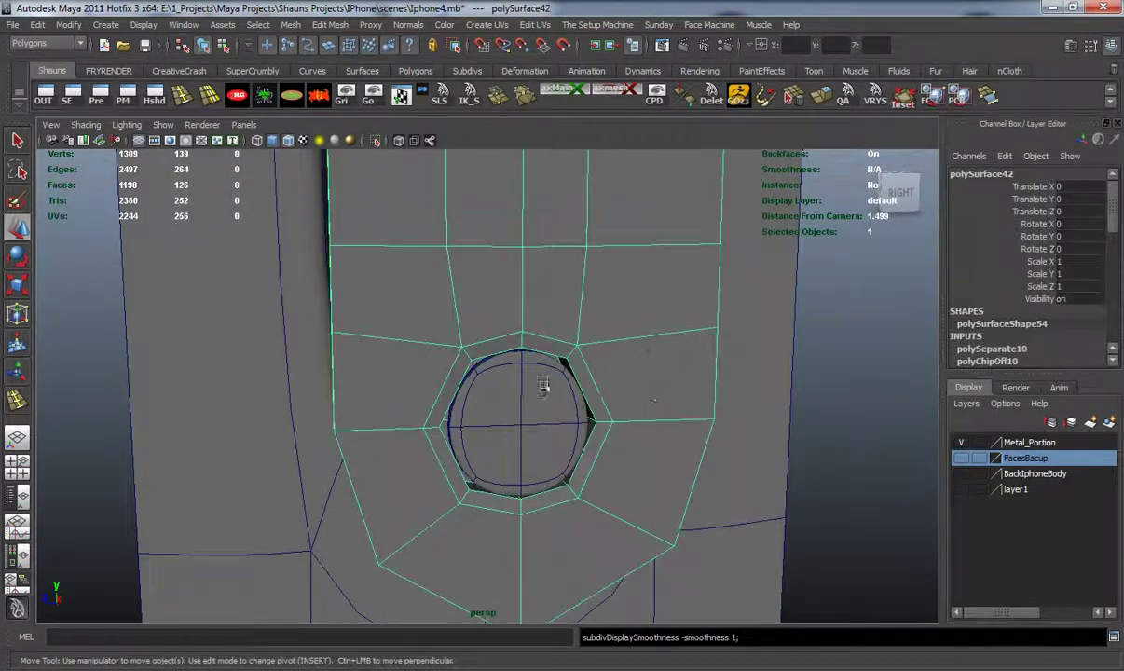
Insert two edge loops around the rim of the strip's screw hole and display the strip smoothed
scroll(565, 388, up, 4)
click(179, 95)
mouse_move(386, 282)
alt+right_down()
mouse_move(436, 304)
mouse_move(376, 293)
alt+right_up()
alt+middle_drag(376, 293, 398, 297)
drag(437, 289, 414, 255)
key(w)
key(3)
right_drag(407, 249, 458, 231)
Delete the old disc lying between the button strip and the metal frame
alt+right_drag(536, 340, 484, 322)
scroll(484, 321, down, 7)
click(762, 434)
alt+drag(678, 424, 513, 375)
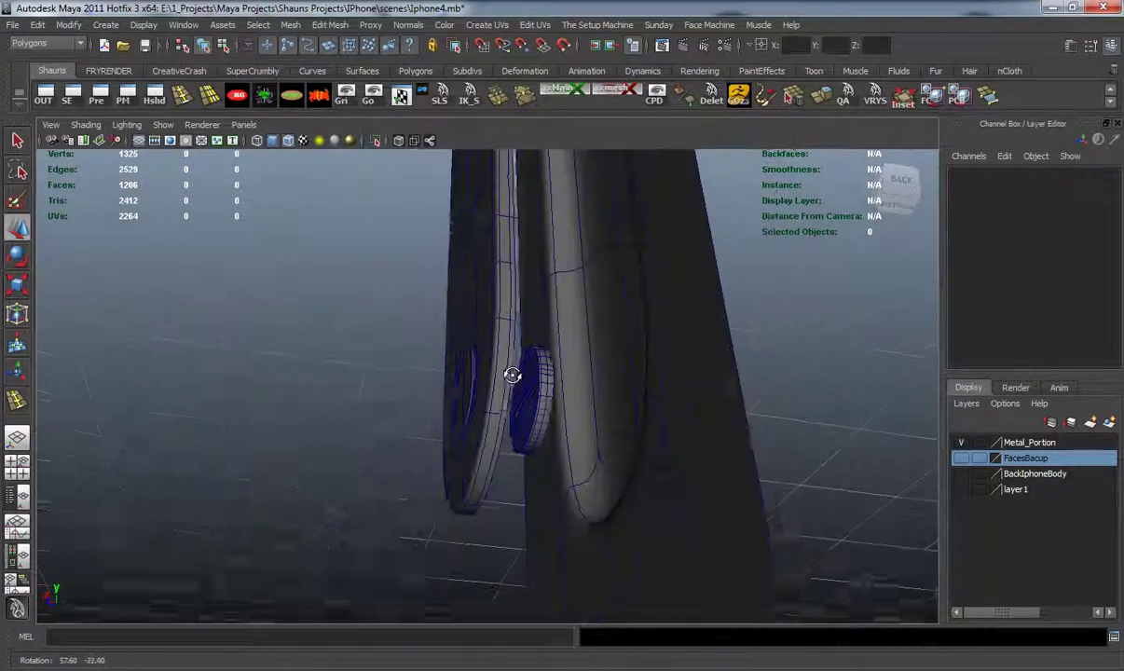
click(540, 396)
key(Delete)
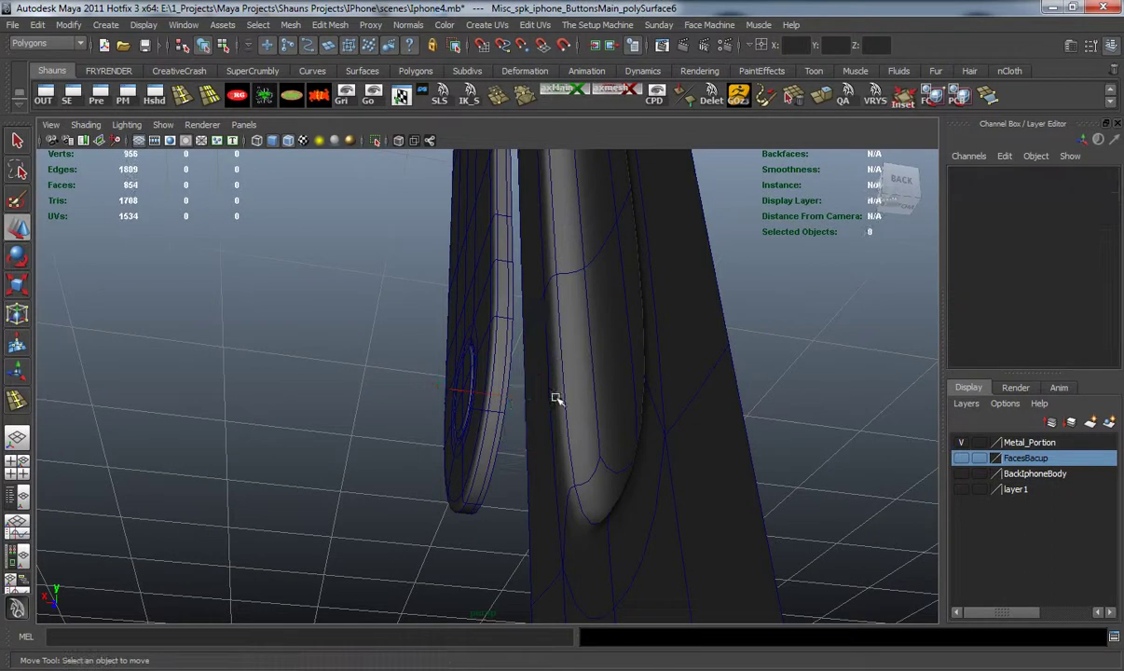
Insert three edge loops around the rim of the metal frame's side recess and display the frame smoothed
click(575, 397)
alt+drag(557, 419, 521, 461)
click(183, 96)
alt+drag(468, 497, 425, 515)
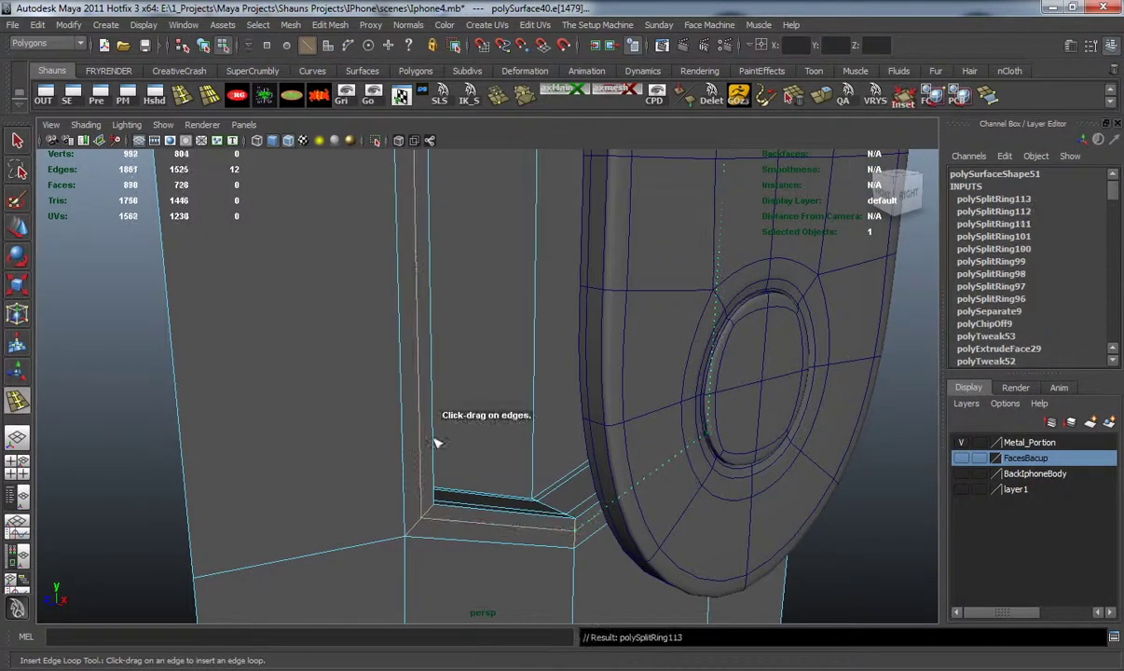
key(w)
key(3)
Move the strip and screw disc together back along X into the frame's recess, with the strip at about -0.422
right_drag(431, 403, 486, 374)
scroll(720, 459, down, 5)
click(719, 459)
click(652, 430)
alt+drag(609, 423, 641, 444)
drag(723, 436, 681, 431)
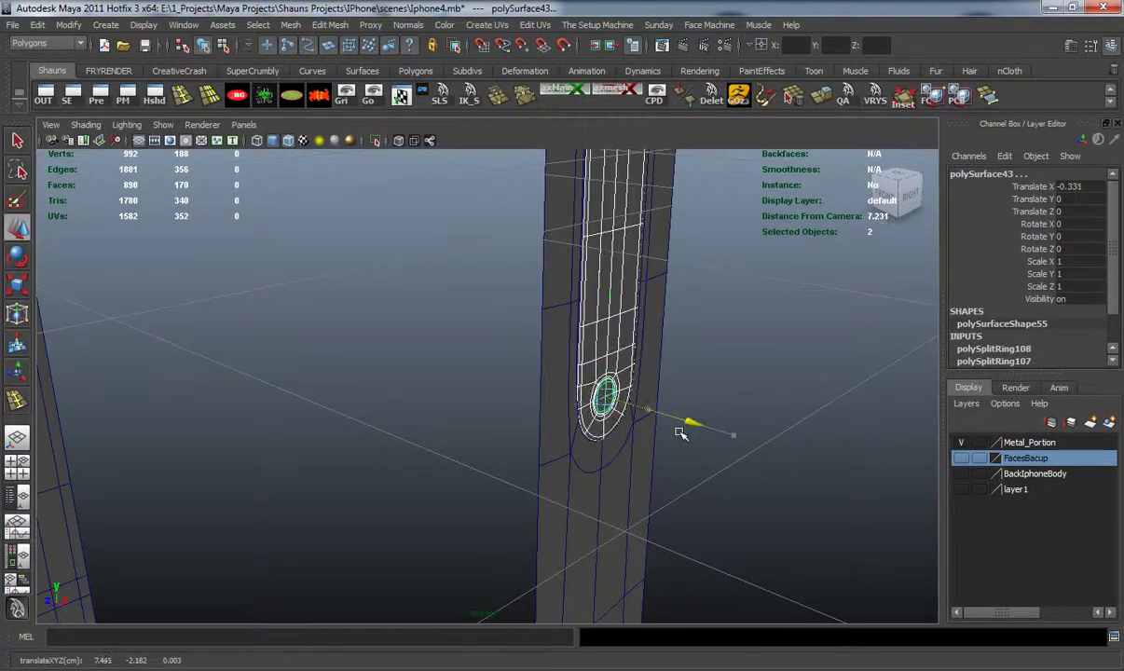
Unsmooth the strip and scale the outer vertices at its upper end inward across the width
click(740, 410)
alt+drag(740, 410, 527, 395)
scroll(503, 327, up, 3)
click(482, 246)
scroll(483, 243, up, 3)
alt+middle_drag(484, 243, 486, 338)
key(1)
right_drag(391, 261, 356, 259)
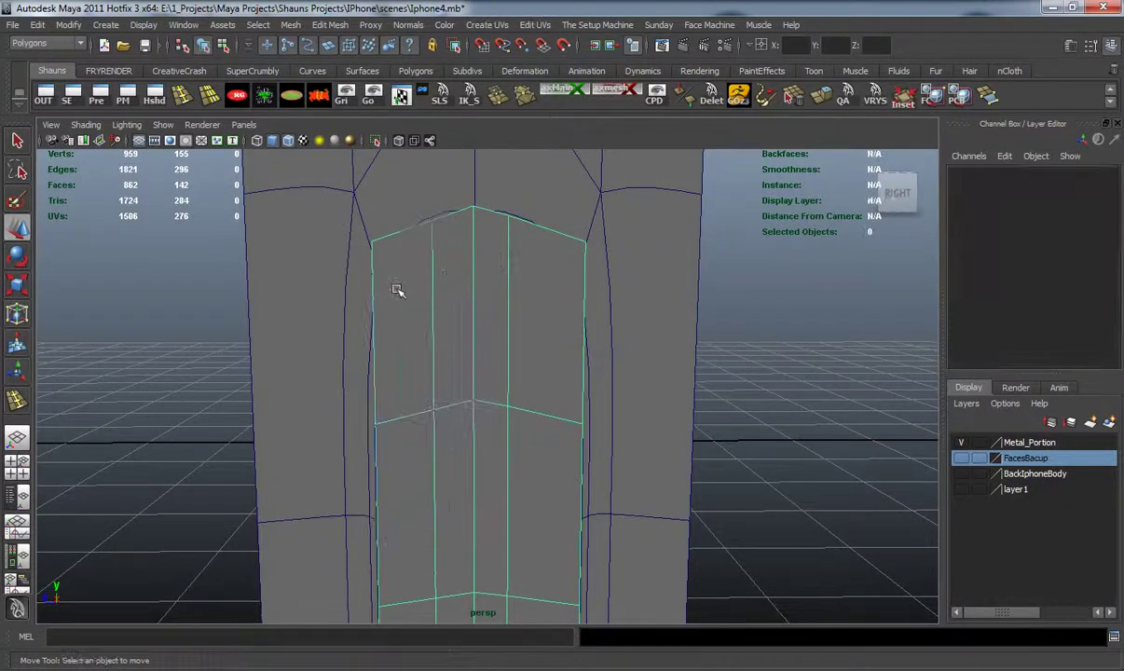
click(371, 240)
alt+middle_drag(573, 307, 584, 361)
drag(489, 196, 488, 197)
key(r)
drag(349, 300, 369, 301)
Display the strip smoothed, widen its upper-end vertices slightly and lower them to fit the recess's rounded end
key(3)
alt+middle_drag(393, 300, 405, 237)
drag(361, 237, 349, 239)
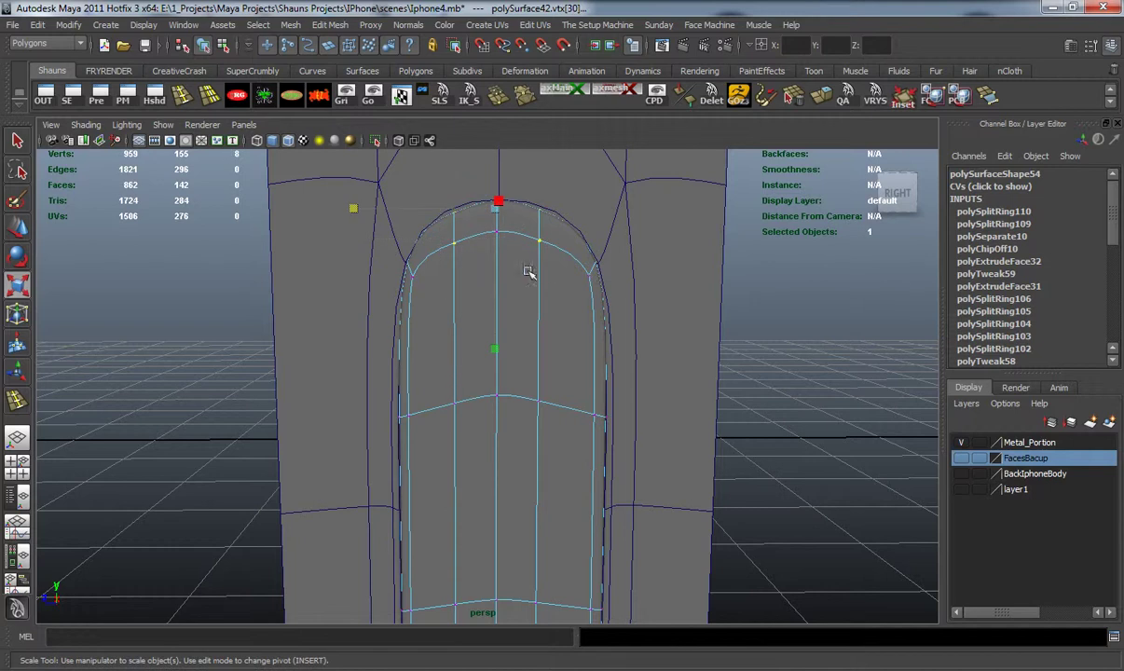
key(w)
drag(494, 183, 503, 178)
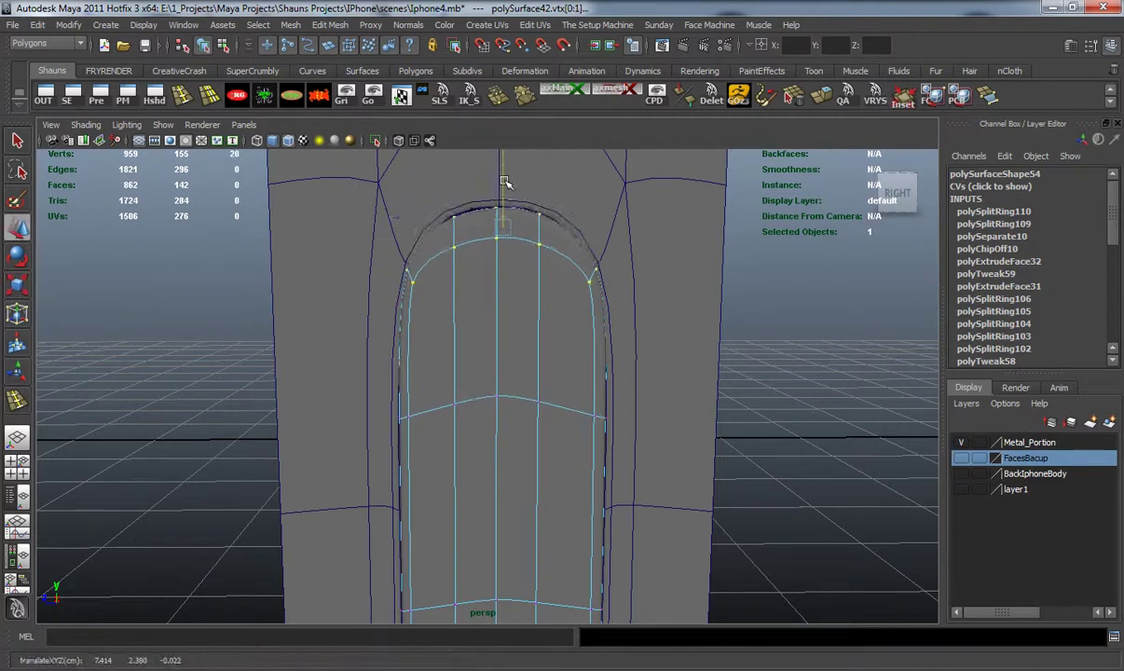
click(770, 347)
Hide the wireframe overlay and nudge the strip and screw disc outward along X, with the disc at about -0.325
alt+middle_drag(559, 358, 553, 284)
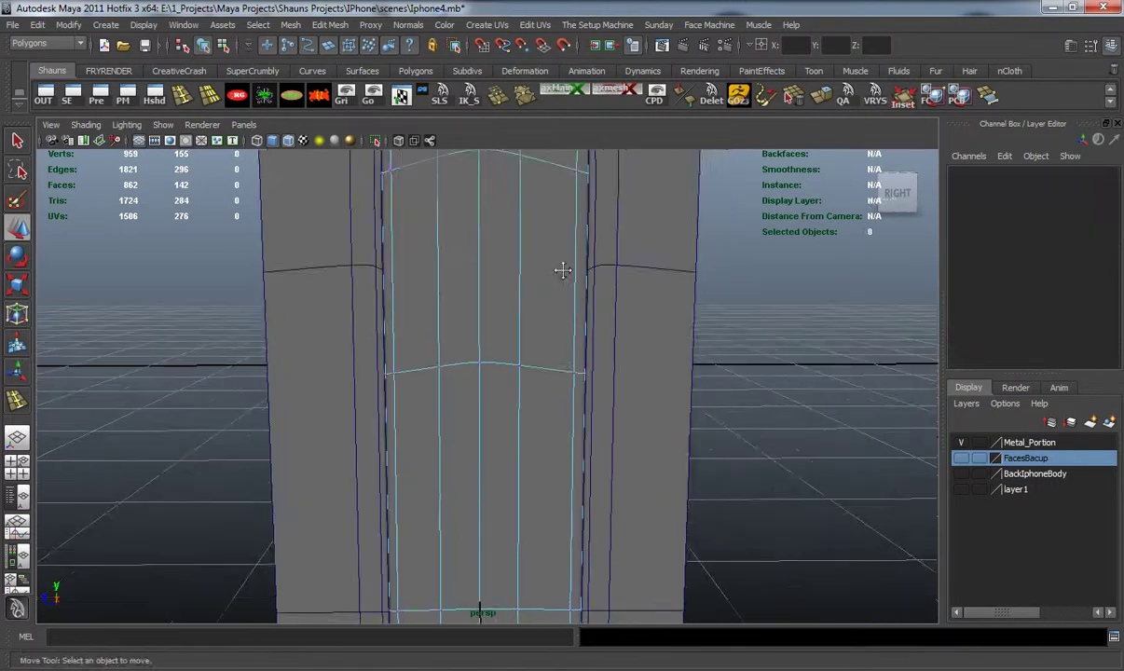
right_drag(476, 356, 531, 332)
scroll(491, 416, down, 5)
alt+drag(492, 419, 289, 164)
click(288, 140)
mouse_move(421, 392)
alt+mouse_down()
mouse_move(395, 333)
mouse_move(333, 298)
mouse_move(317, 256)
mouse_move(429, 384)
mouse_move(414, 396)
mouse_move(410, 367)
mouse_move(419, 387)
alt+mouse_up()
click(420, 390)
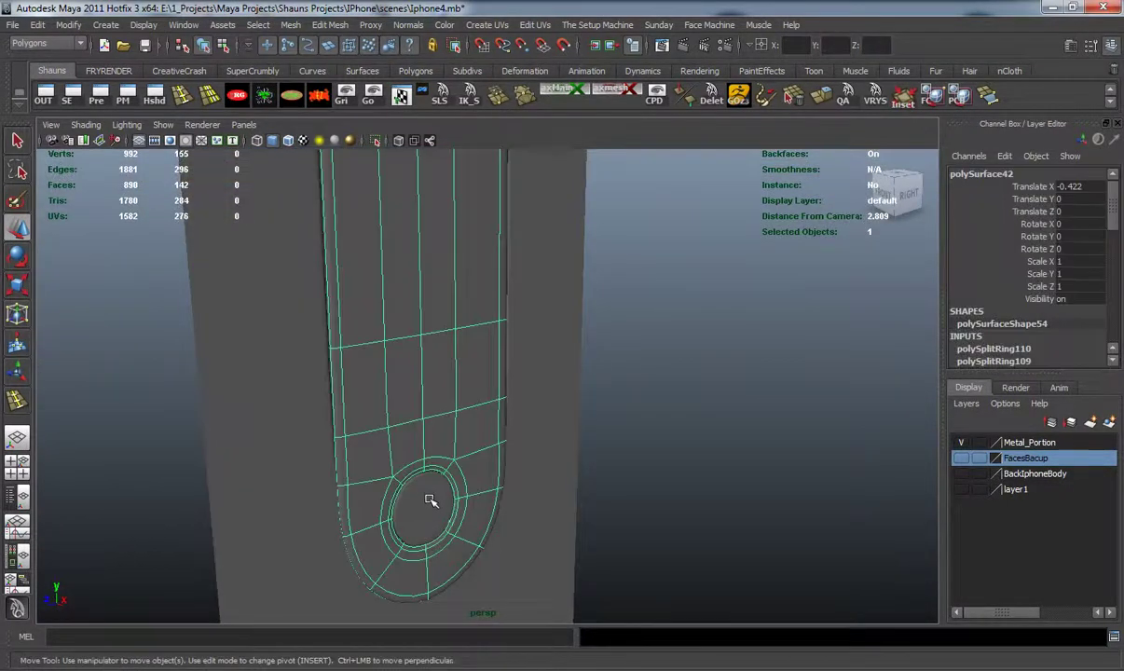
shift+click(431, 500)
alt+drag(419, 467, 510, 539)
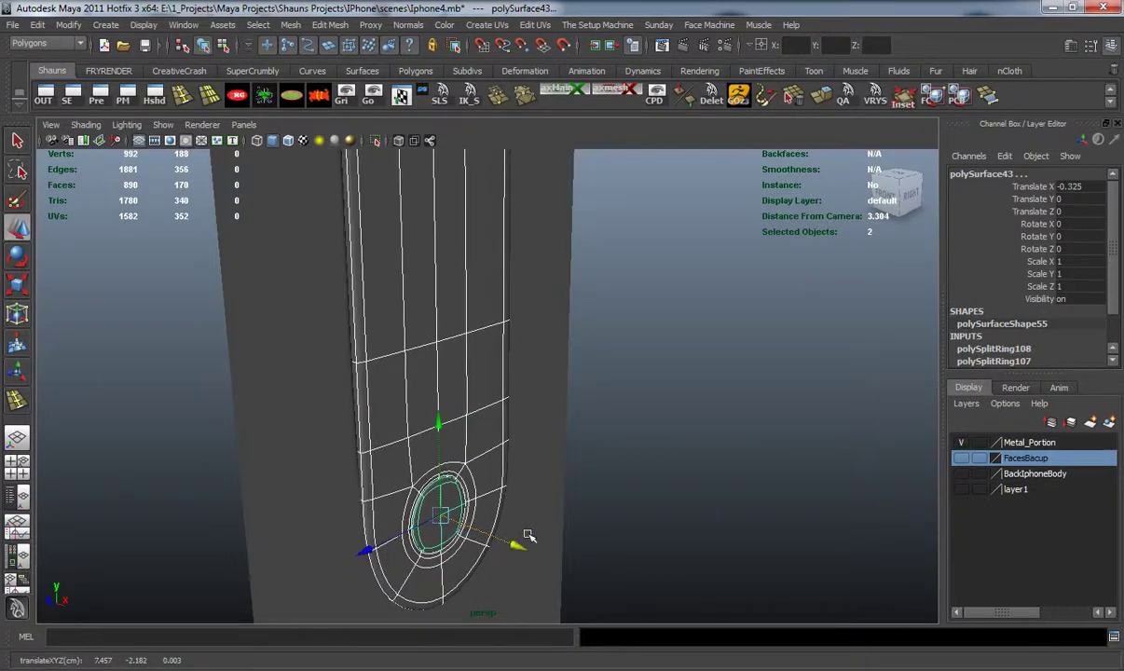
Examine how the screw disc and strip sit in the frame's recess, without the wireframe
click(568, 474)
scroll(561, 470, down, 6)
alt+drag(563, 471, 442, 492)
click(437, 502)
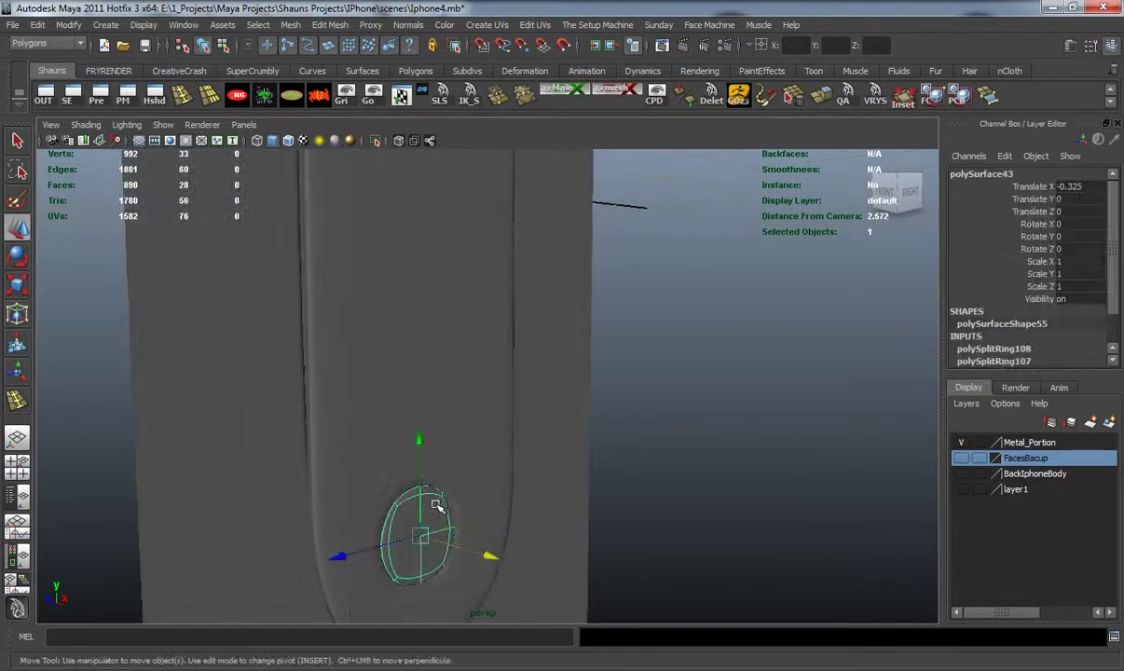
alt+middle_drag(416, 515, 426, 359)
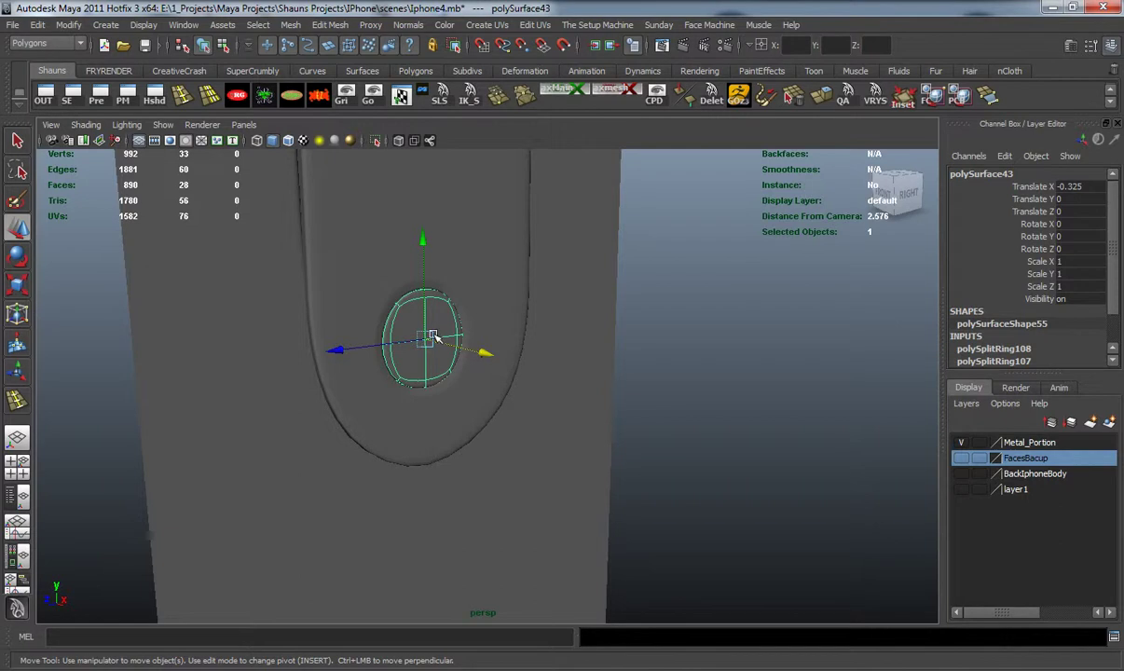
click(704, 384)
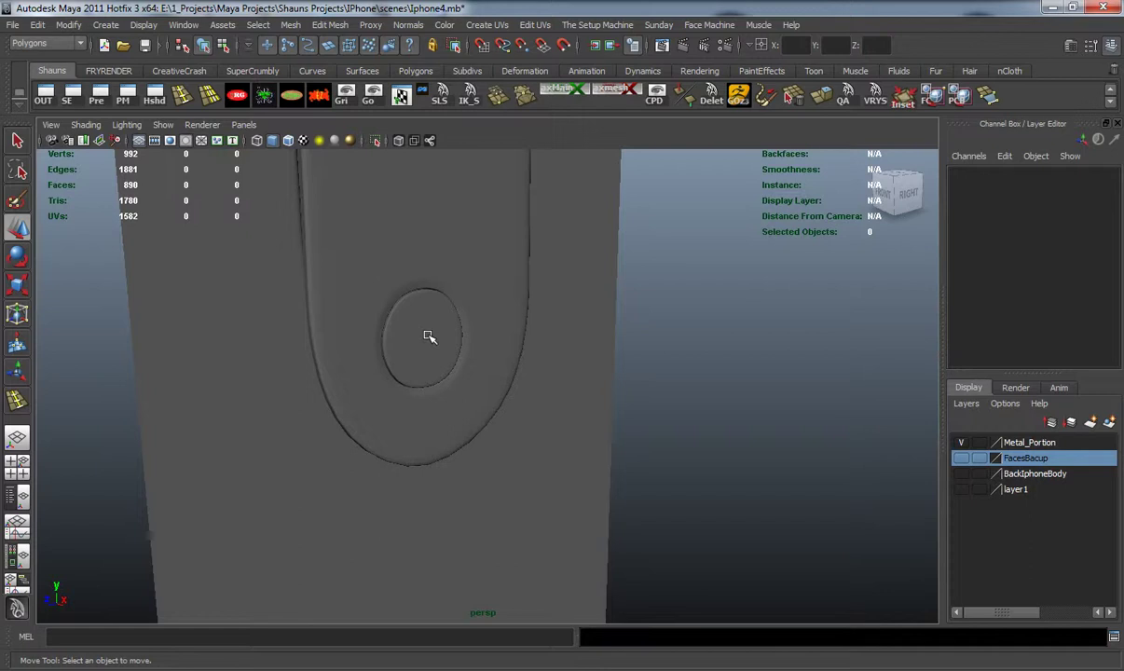
alt+middle_drag(423, 343, 480, 368)
scroll(460, 366, up, 4)
scroll(454, 387, down, 10)
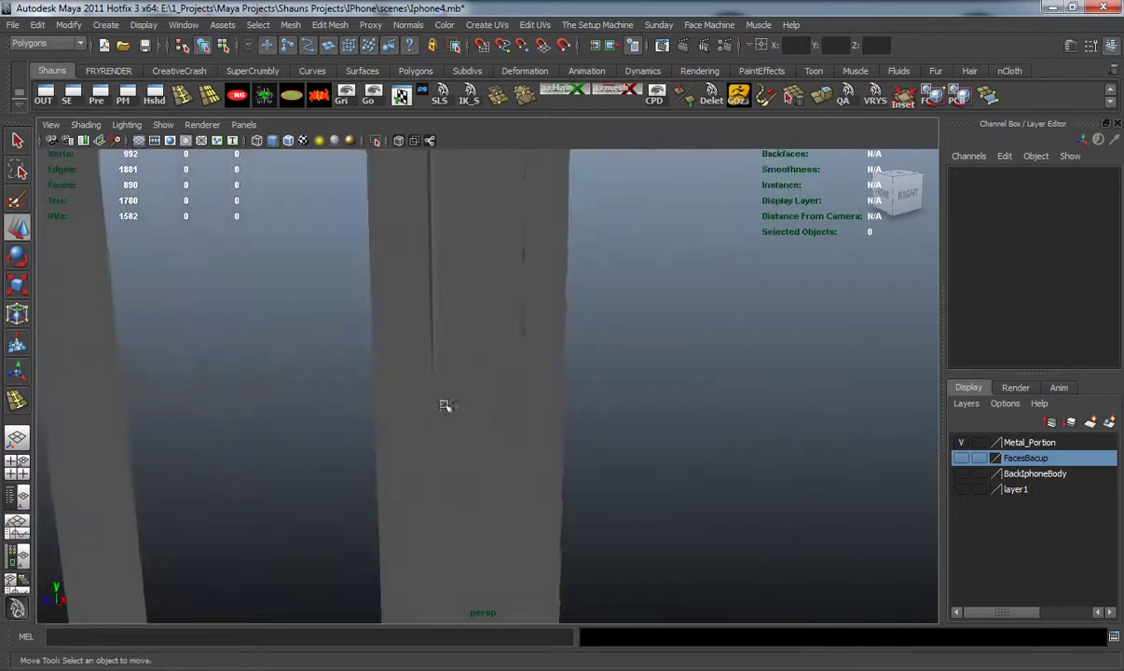
Insert vertical edge loops across the first long slot on the metal frame's bottom side
alt+drag(404, 441, 461, 358)
key(w)
click(440, 416)
alt+drag(512, 397, 496, 404)
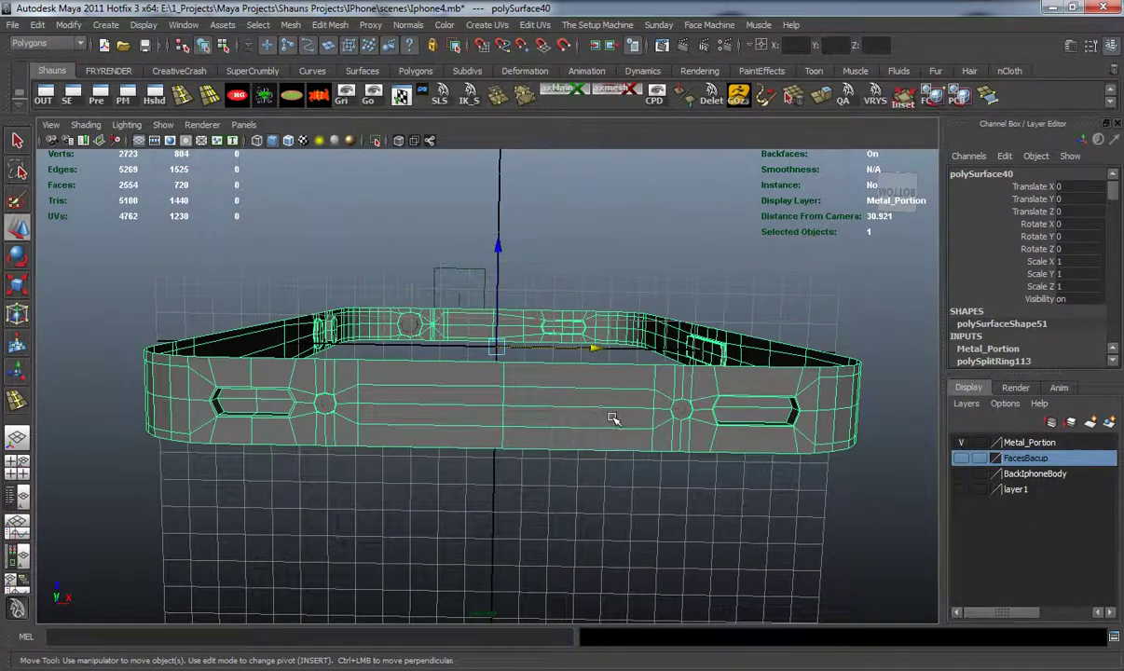
alt+middle_drag(607, 420, 504, 410)
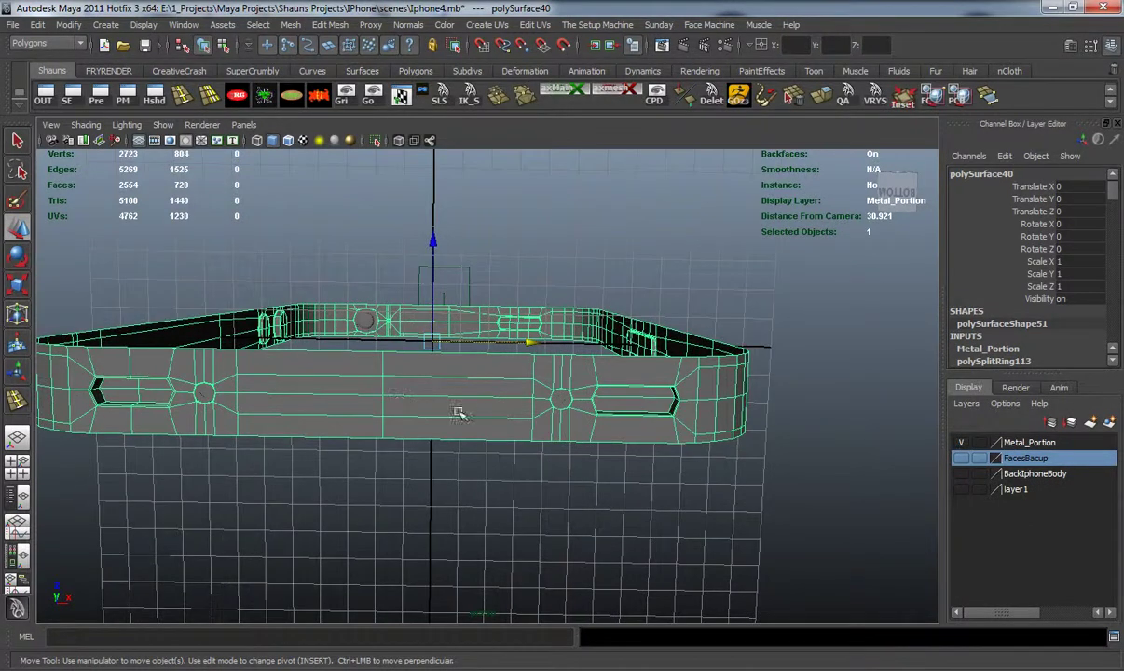
alt+drag(531, 408, 523, 411)
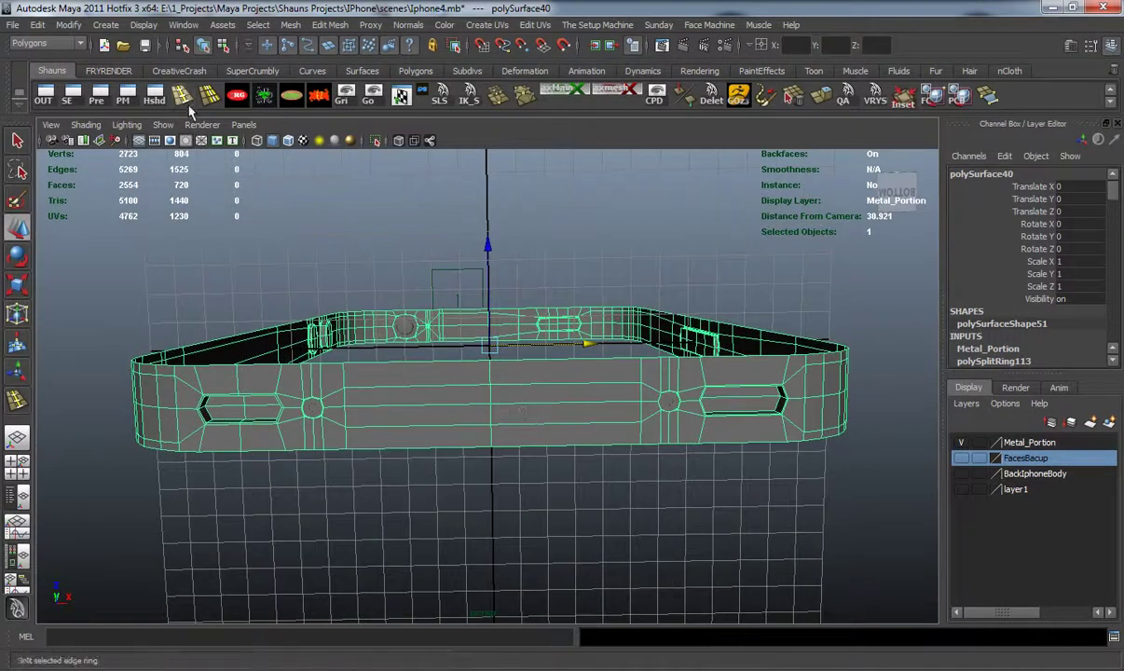
click(179, 95)
alt+middle_drag(579, 369, 350, 386)
alt+right_drag(350, 386, 460, 394)
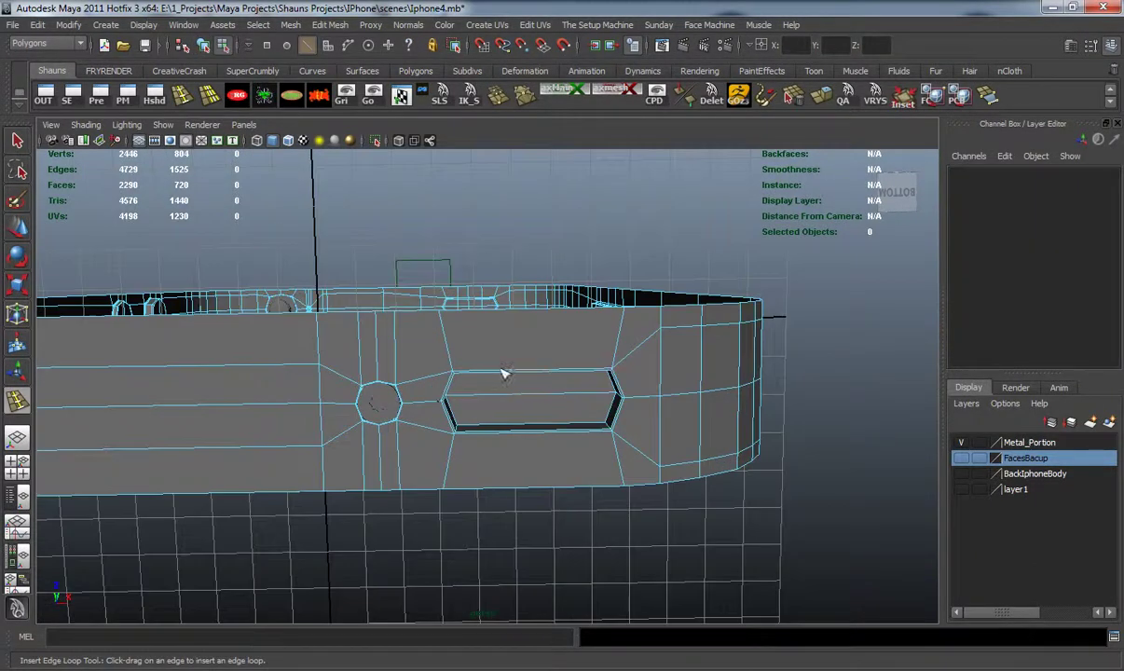
drag(501, 373, 536, 374)
click(532, 372)
click(577, 372)
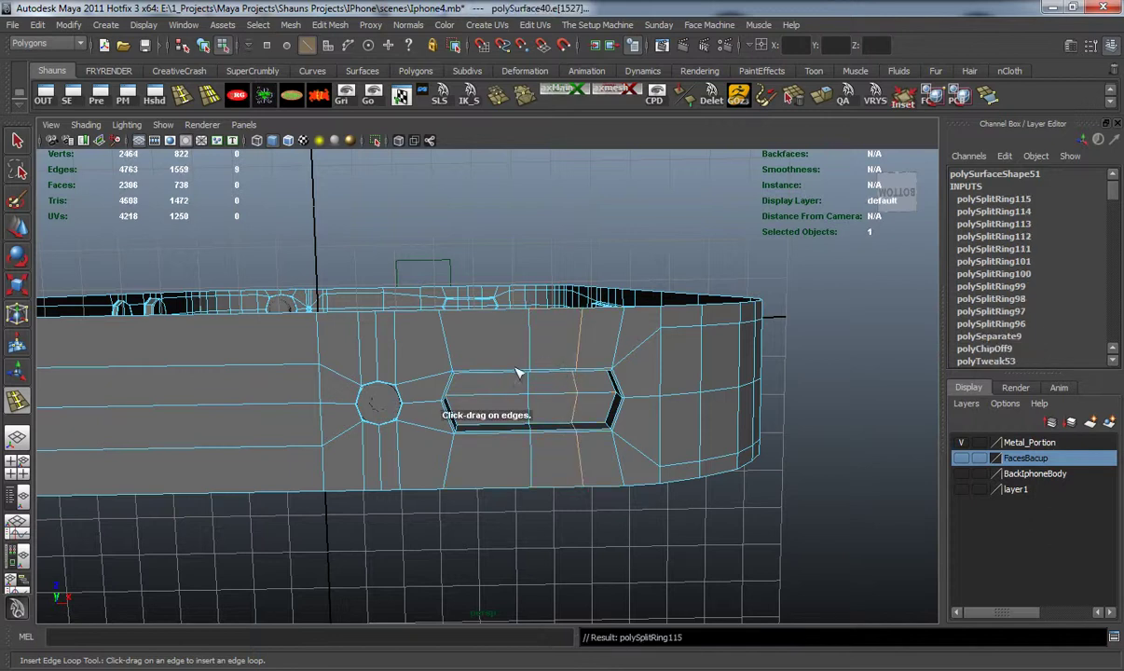
click(486, 377)
Insert matching vertical edge loops across the second long slot at the other end of the frame's bottom side
alt+drag(485, 377, 470, 424)
click(464, 385)
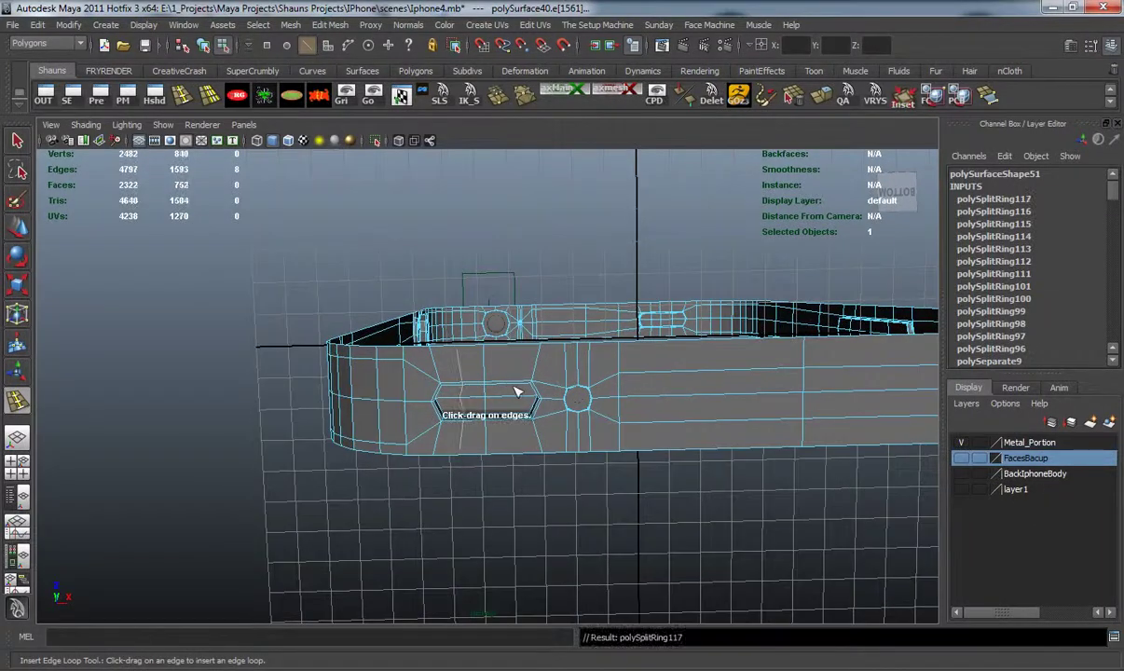
click(509, 389)
alt+drag(725, 402, 451, 401)
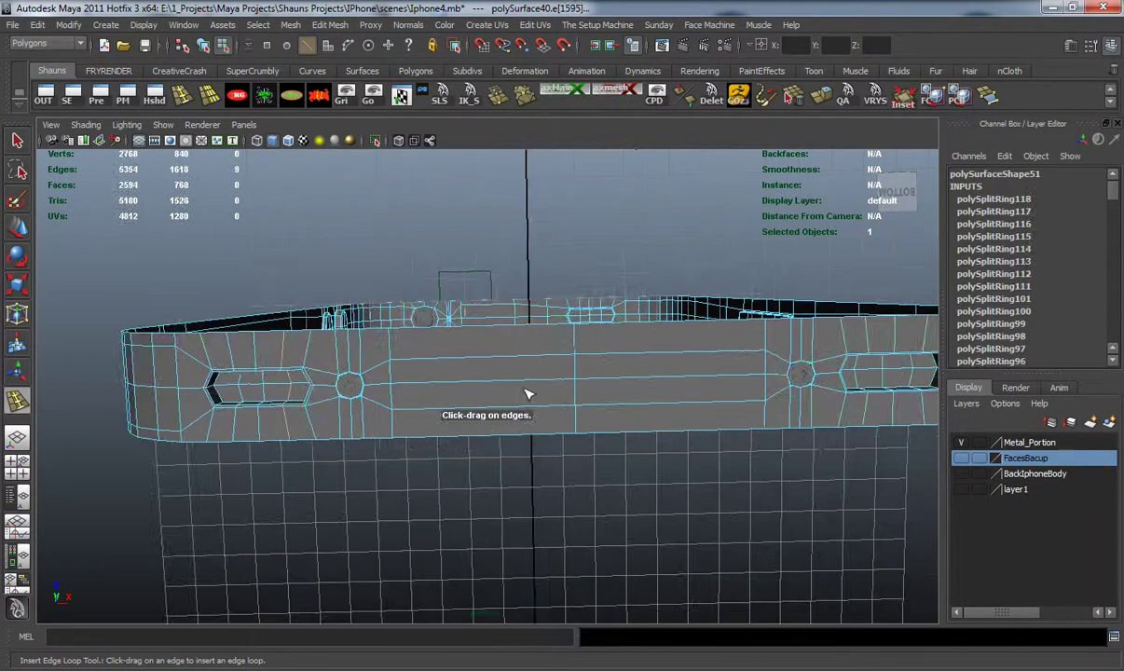
Scale the four central faces between the bottom side's two round holes slightly larger, and inset them to form a panel
key(w)
mouse_move(481, 377)
right_down()
mouse_move(464, 380)
mouse_move(471, 389)
right_up()
mouse_move(471, 388)
alt+mouse_down()
mouse_move(508, 542)
mouse_move(447, 438)
mouse_move(436, 371)
mouse_move(477, 367)
alt+mouse_up()
shift+drag(591, 316, 627, 361)
alt+drag(626, 438, 528, 345)
key(r)
drag(522, 248, 546, 259)
click(902, 97)
drag(599, 230, 645, 229)
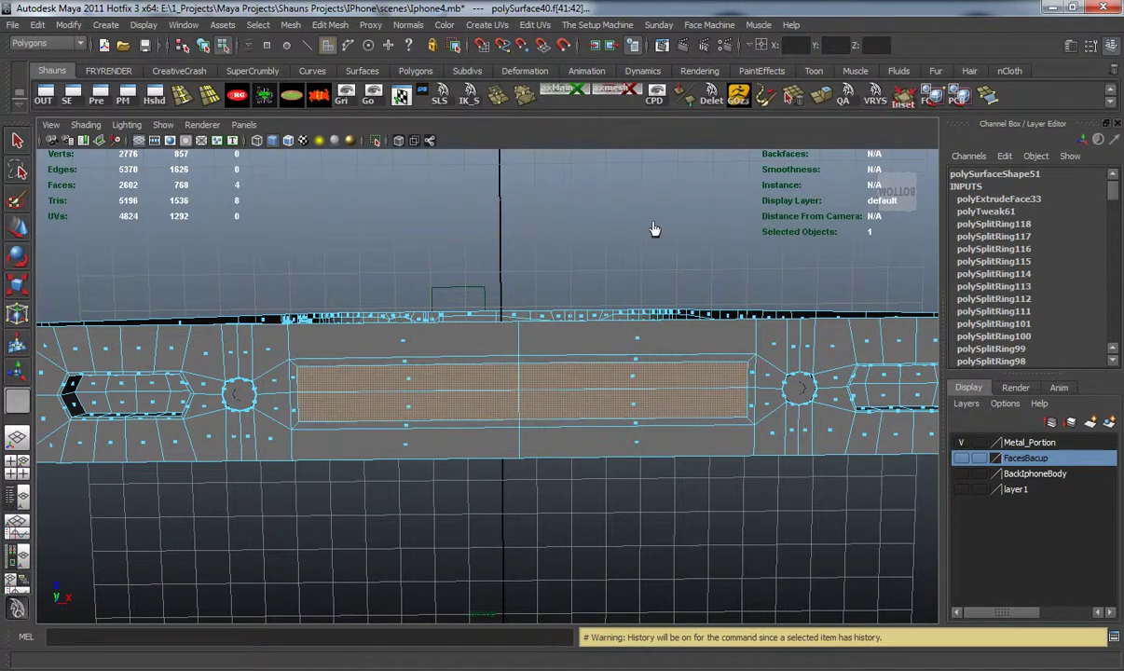
Deselect the bottom side's central panel faces and insert three vertical edge loops across one half of the panel
key(w)
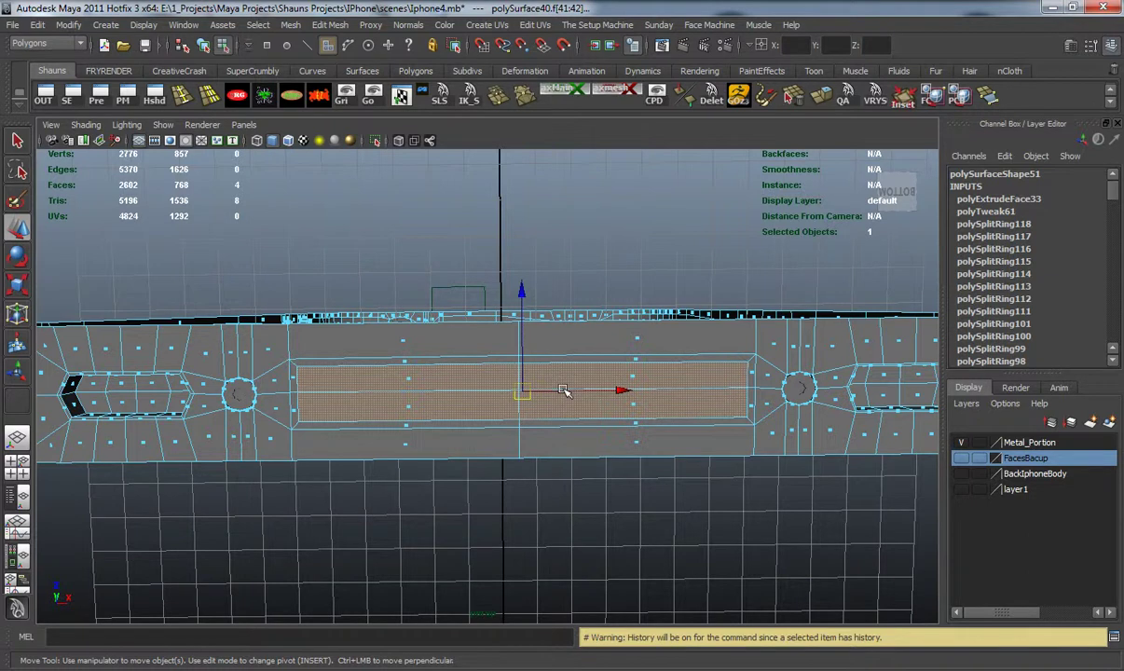
scroll(519, 318, down, 5)
alt+drag(477, 319, 472, 356)
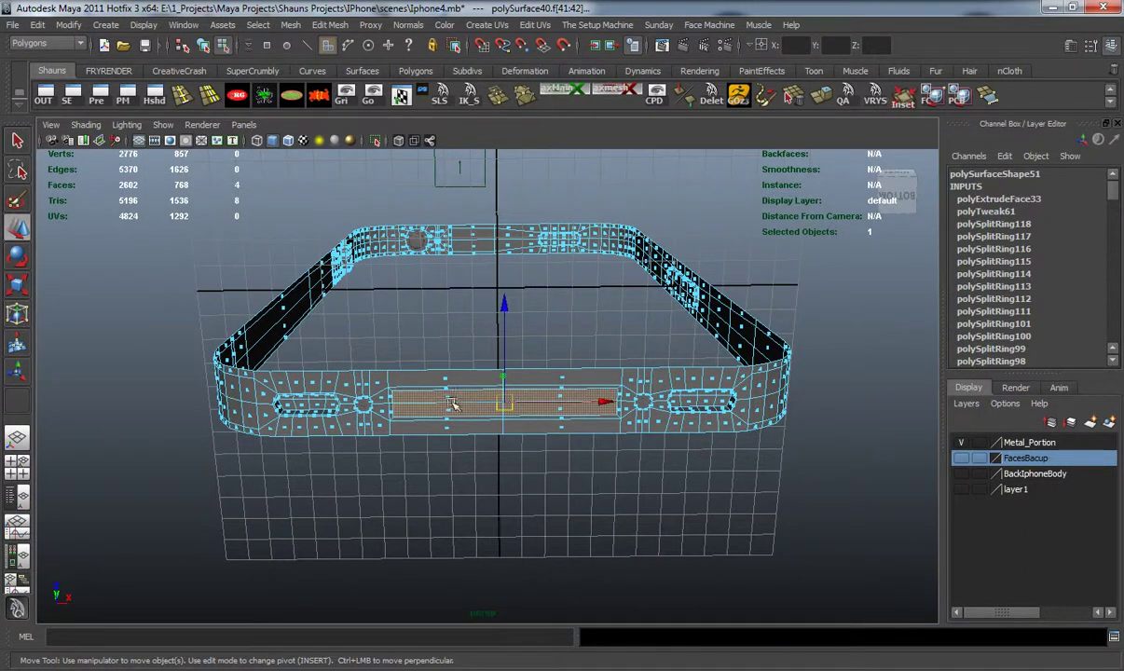
click(456, 473)
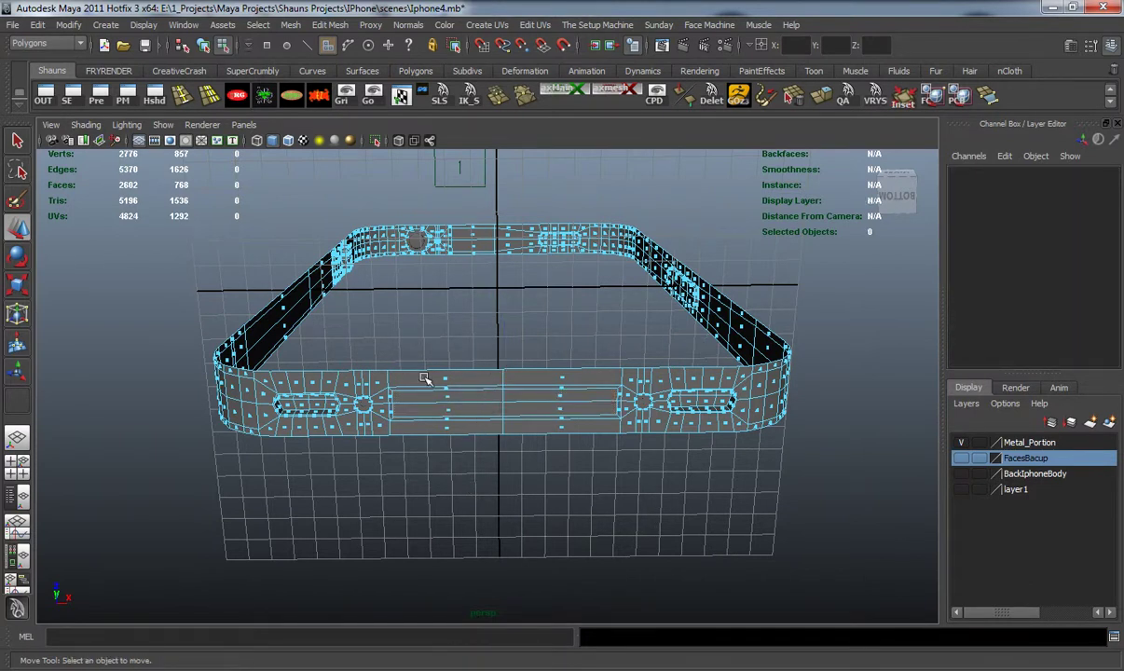
scroll(466, 385, up, 4)
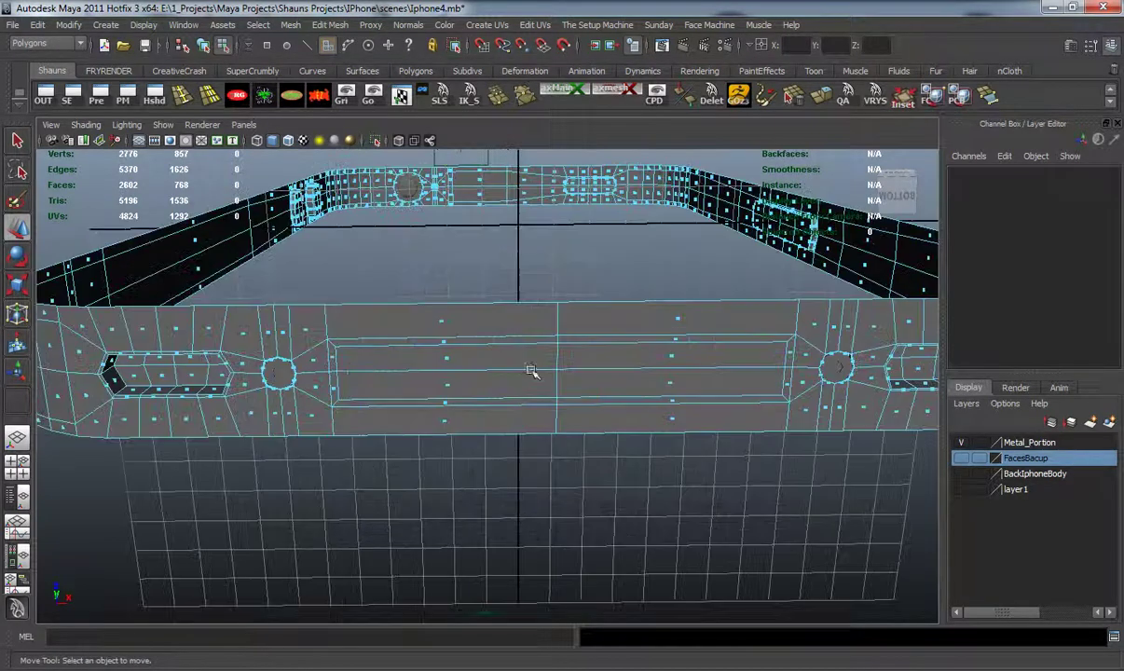
scroll(485, 377, up, 3)
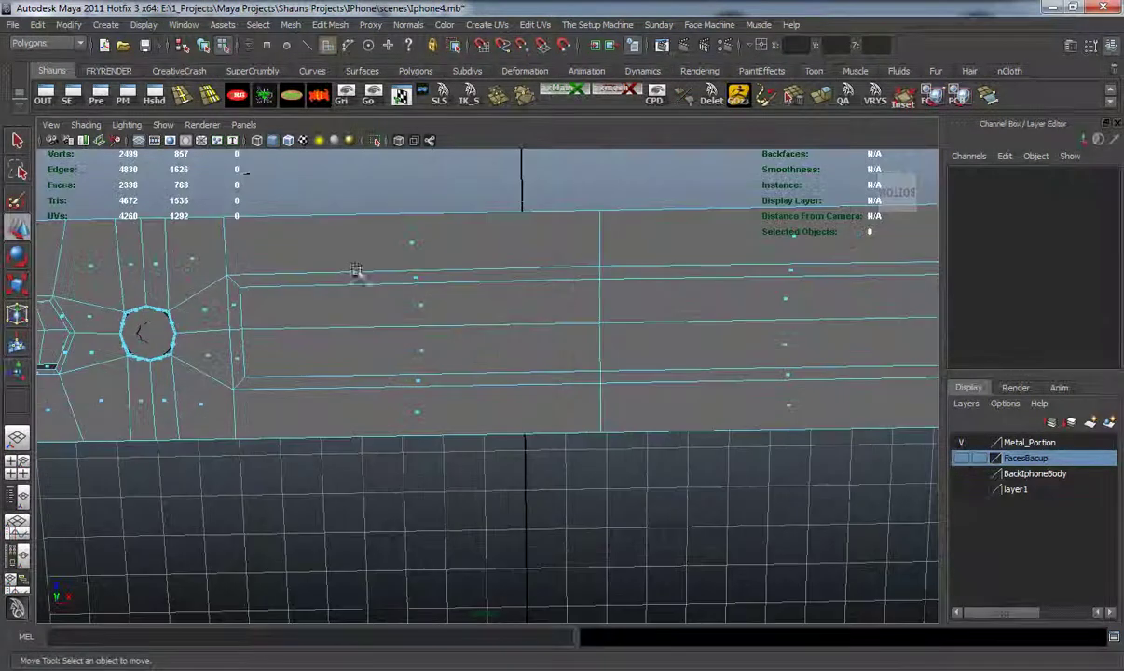
click(182, 95)
click(341, 280)
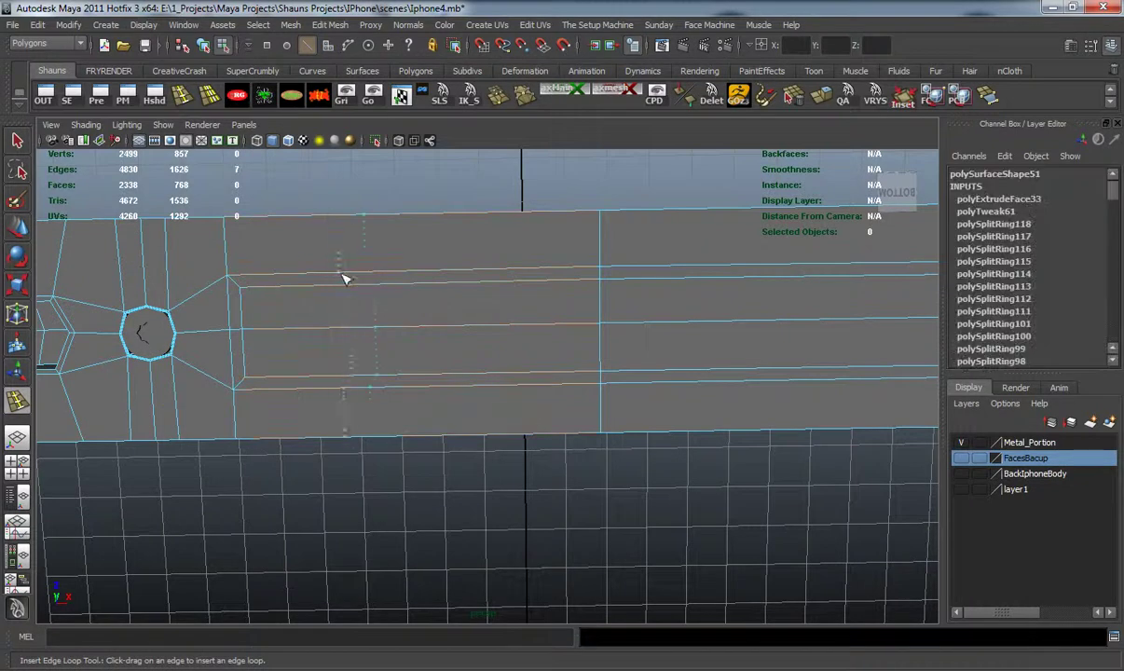
drag(386, 280, 401, 280)
drag(329, 274, 297, 280)
drag(467, 274, 496, 277)
Insert three matching vertical edge loops across the other half of the bottom side's central panel
scroll(549, 326, down, 5)
alt+drag(548, 347, 485, 354)
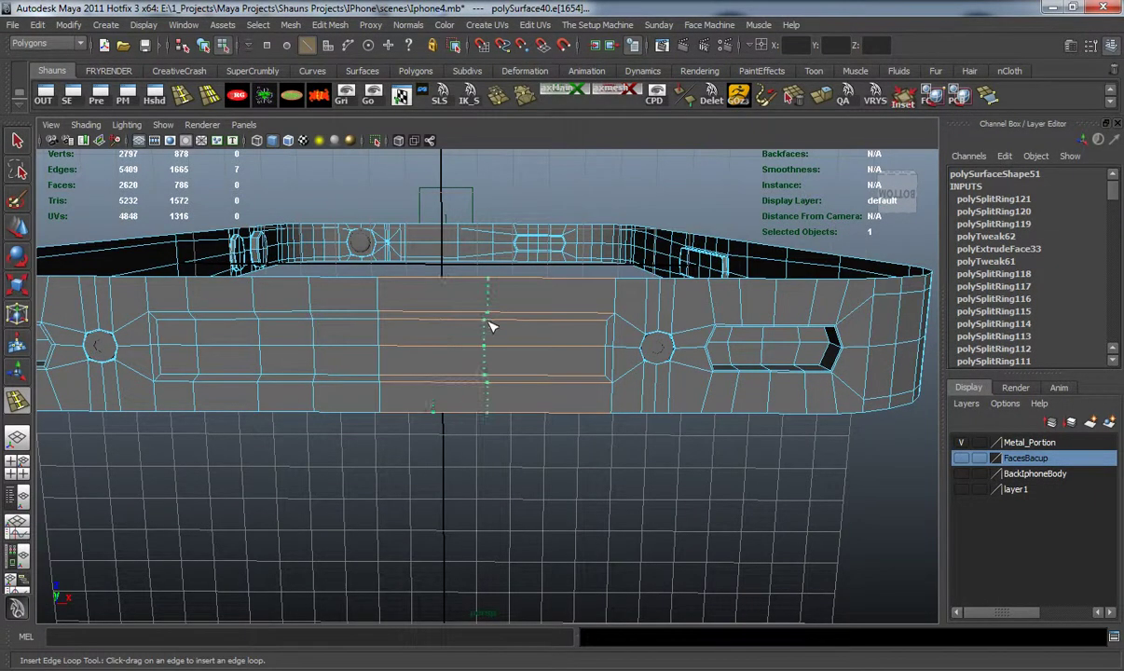
drag(495, 327, 464, 319)
drag(562, 316, 562, 317)
Preview the metal frame smoothed in object mode and examine its bottom side, then restore the unsmoothed display
key(w)
key(3)
key(F8)
alt+right_drag(444, 322, 389, 424)
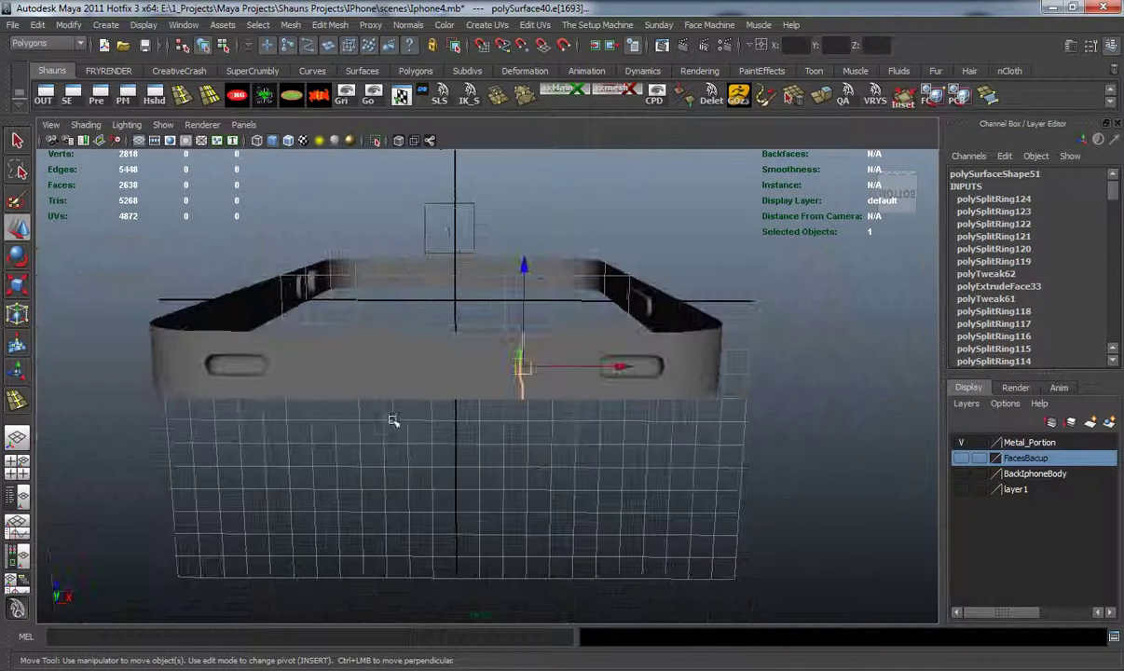
key(1)
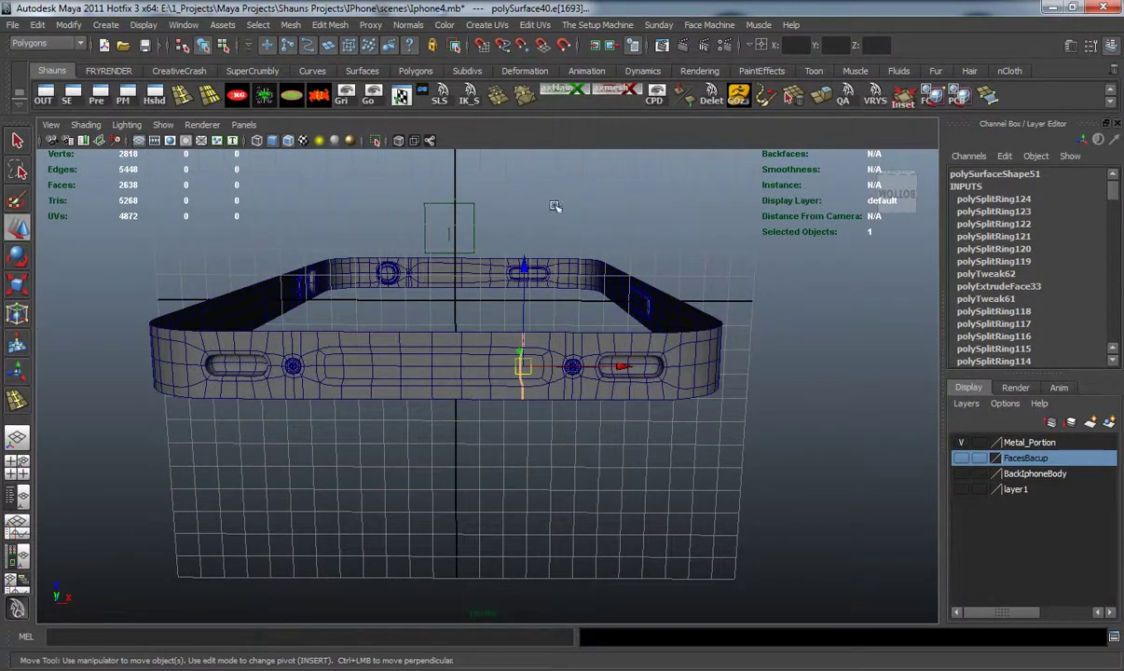
Select the metal frame and start the Insert Edge Loop tool for its long side below the two round volume buttons
click(503, 345)
mouse_move(503, 344)
alt+mouse_down()
mouse_move(494, 327)
mouse_move(443, 346)
mouse_move(294, 438)
mouse_move(213, 436)
mouse_move(312, 382)
mouse_move(442, 511)
mouse_move(328, 454)
mouse_move(80, 457)
mouse_move(452, 409)
mouse_move(329, 431)
mouse_move(294, 421)
mouse_move(460, 391)
mouse_move(489, 329)
mouse_move(469, 358)
mouse_move(488, 373)
mouse_move(507, 351)
alt+mouse_up()
click(507, 359)
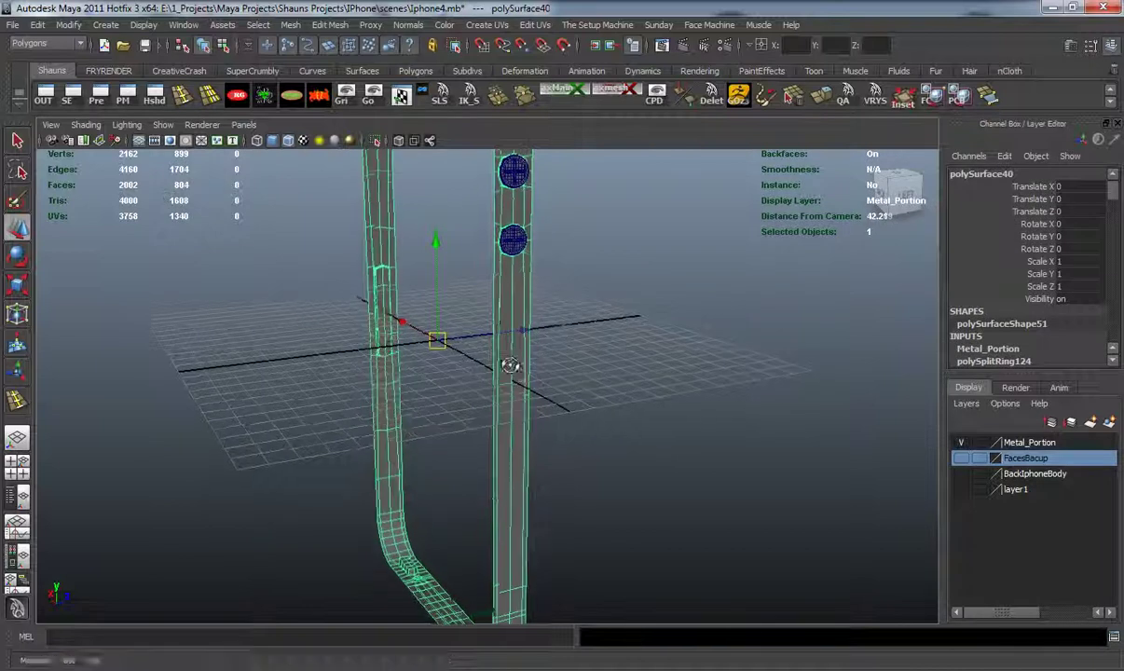
click(180, 96)
alt+middle_drag(545, 396, 539, 326)
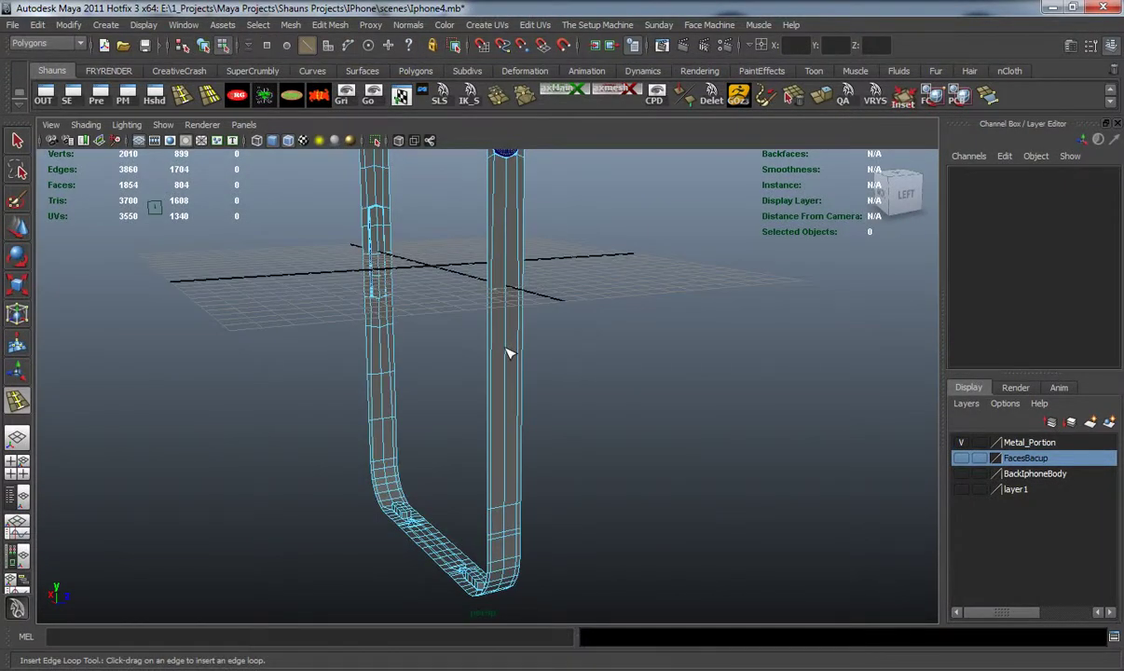
alt+drag(541, 277, 557, 343)
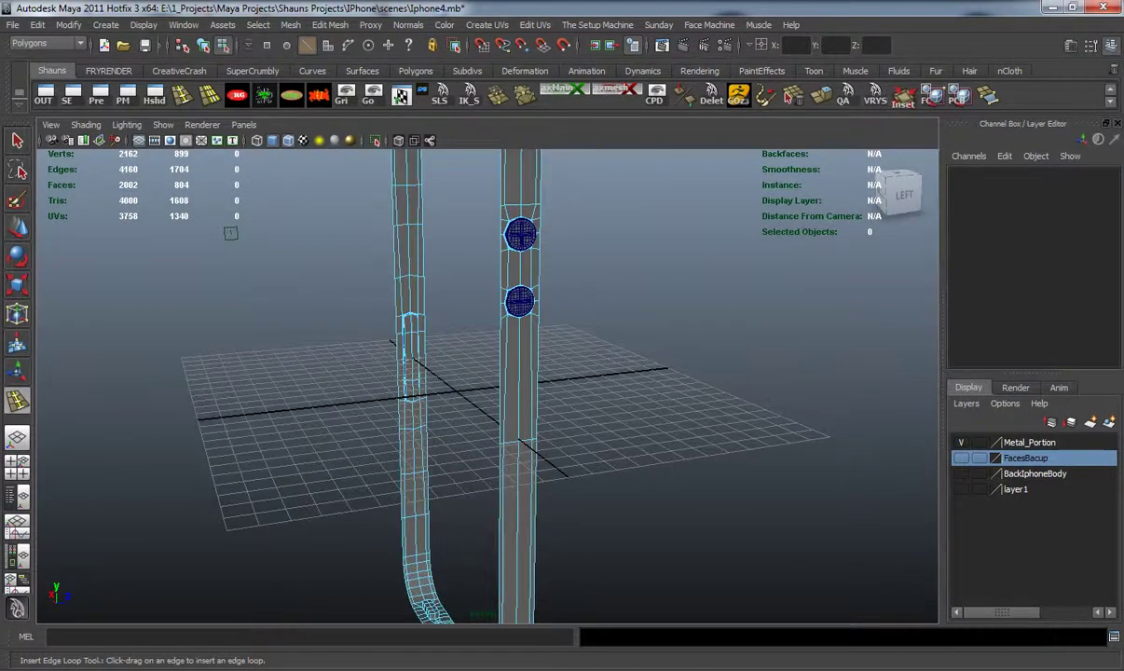